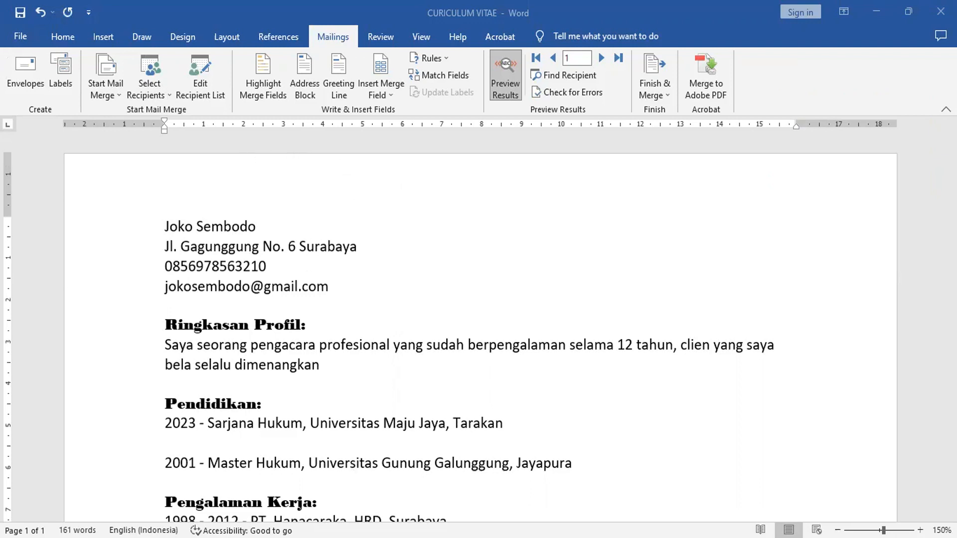
Switch from Word to the Excel workbook Copy of DATA_CV_EXC.
key("alt+Tab")
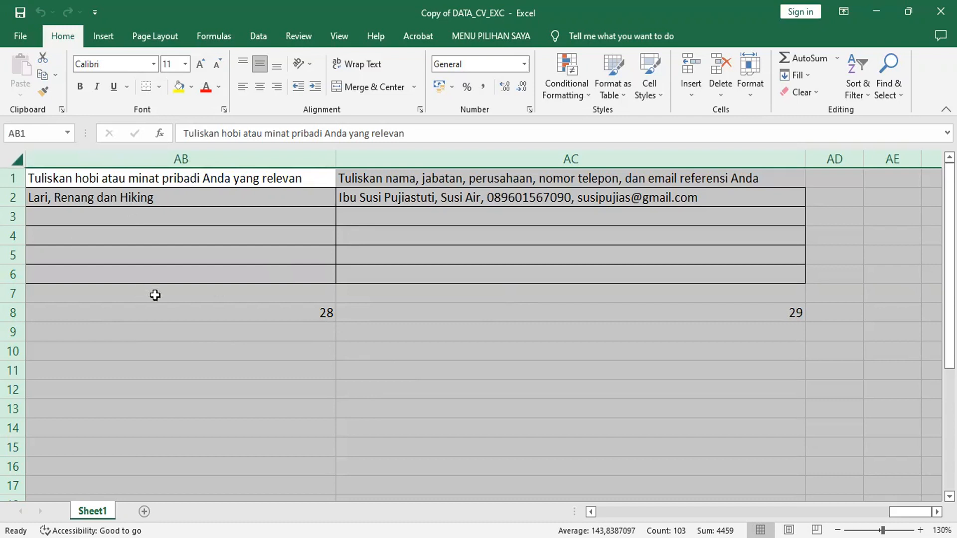
Review the whole CV data worksheet, then return to the CURICULUM VITAE document in Word.
left_click(360, 352)
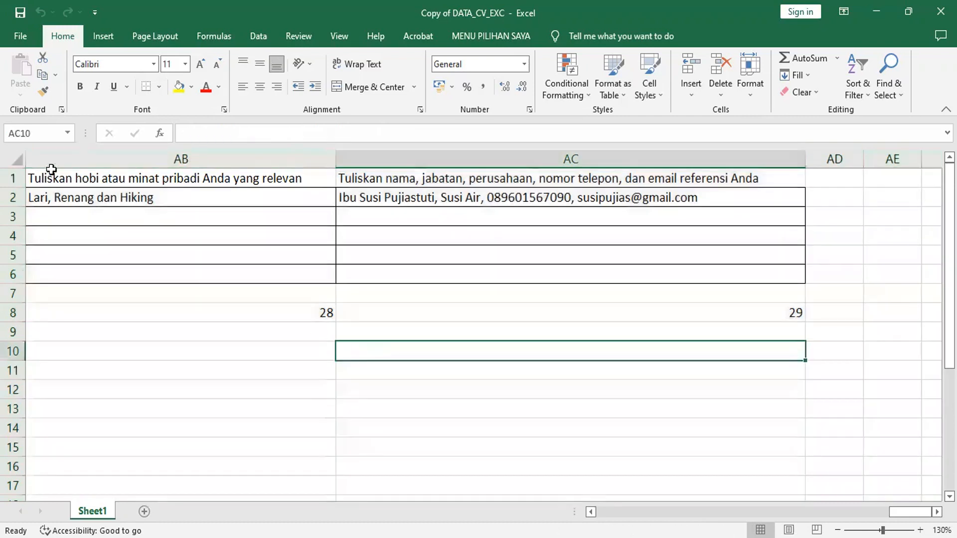
left_click(17, 160)
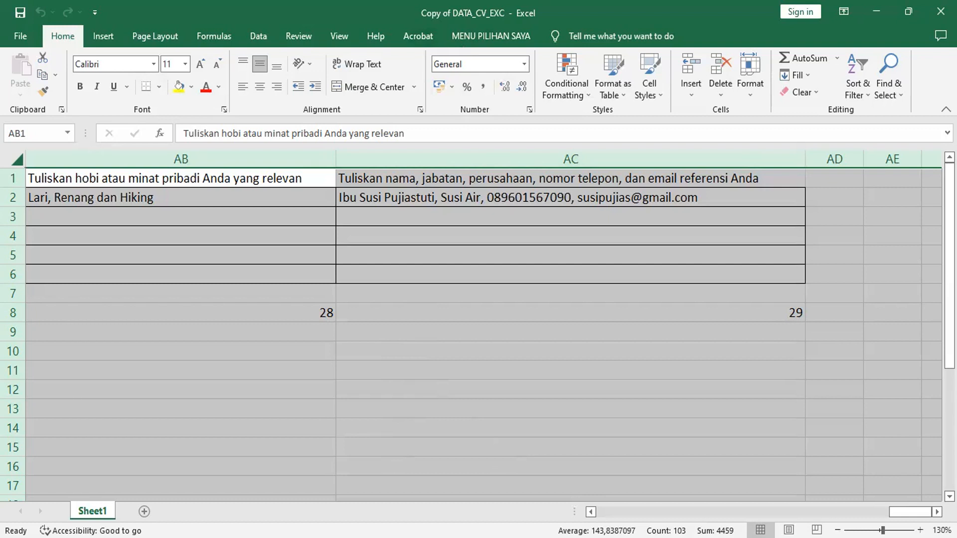
key("alt+Tab")
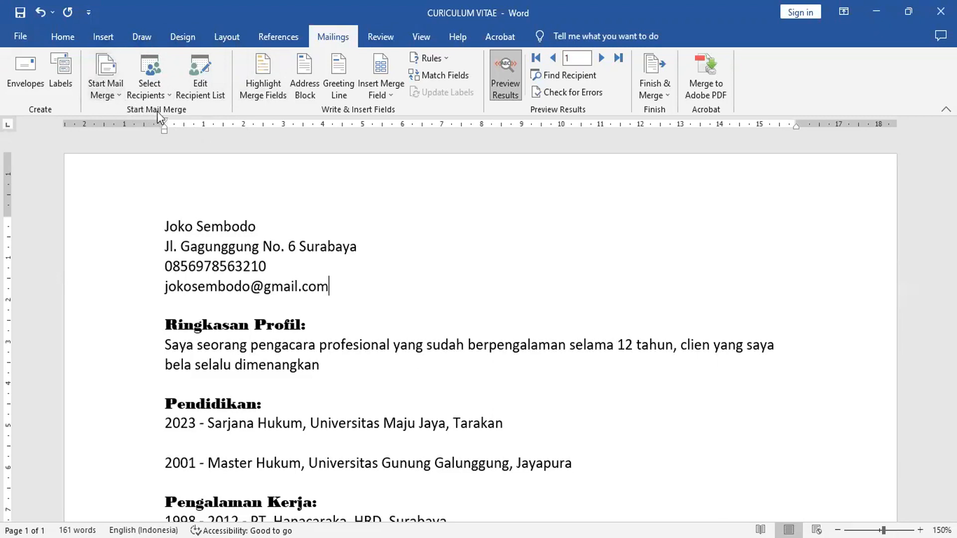
Use Sheet1$ of D:\WORD UNTUK PEMULA\DATA_CV_EXC as the mail-merge recipient list.
left_click(163, 88)
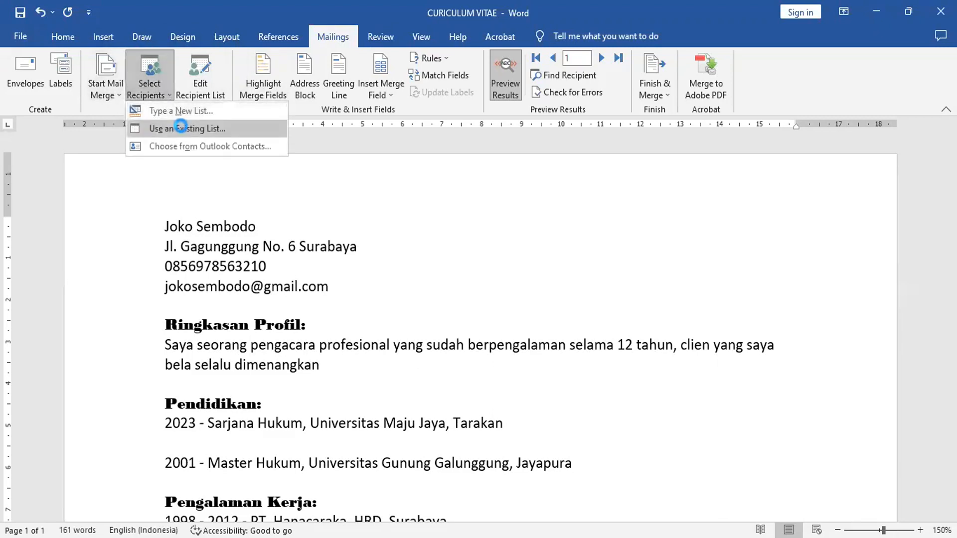
left_click(187, 129)
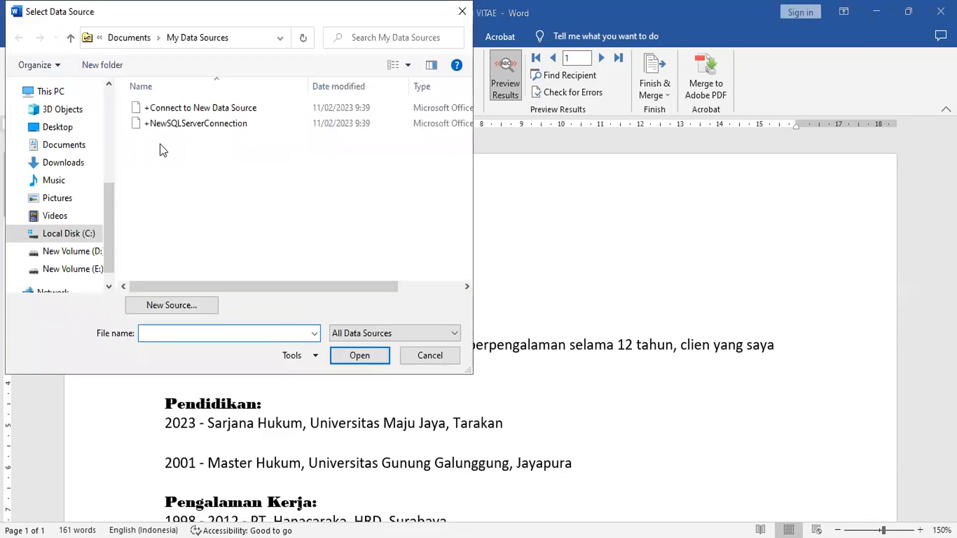
left_click(94, 254)
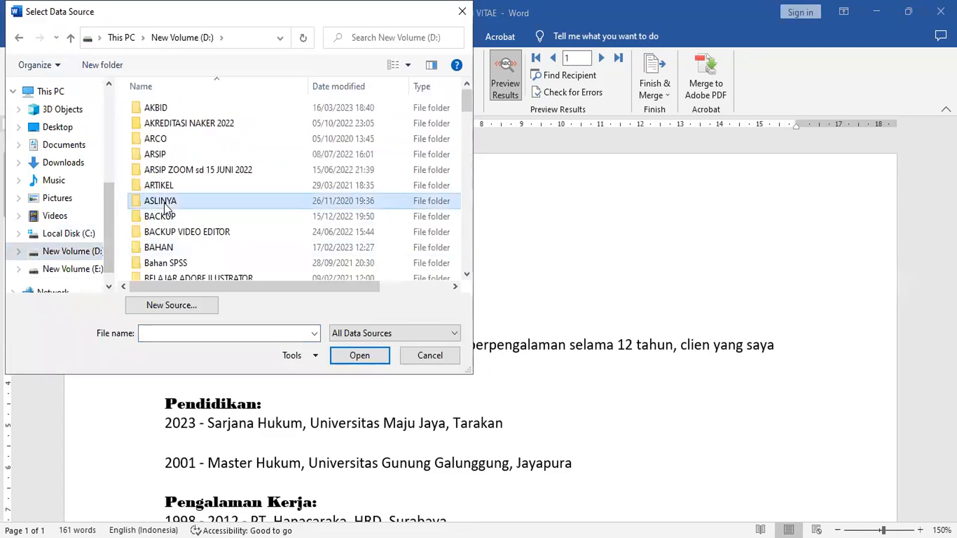
scroll(163, 202, "down", 20)
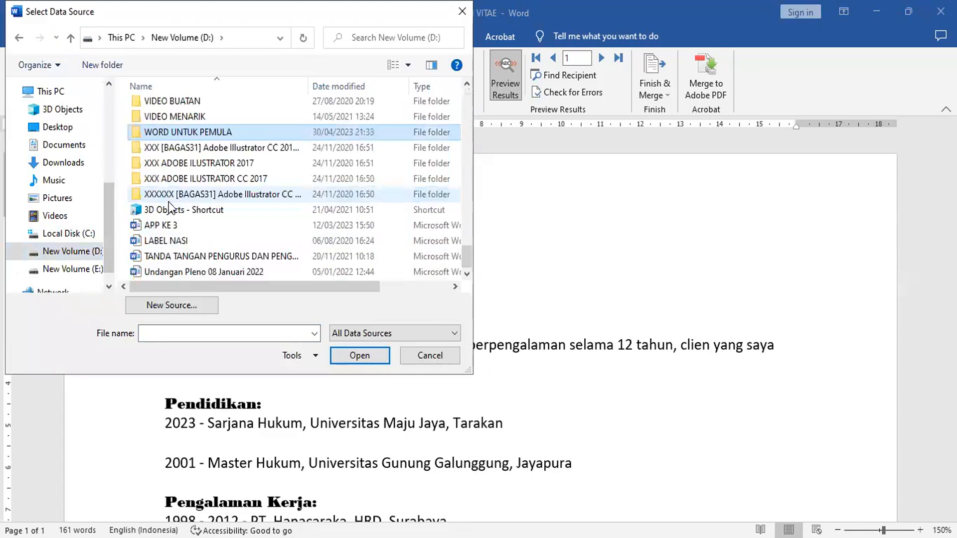
double_click(222, 131)
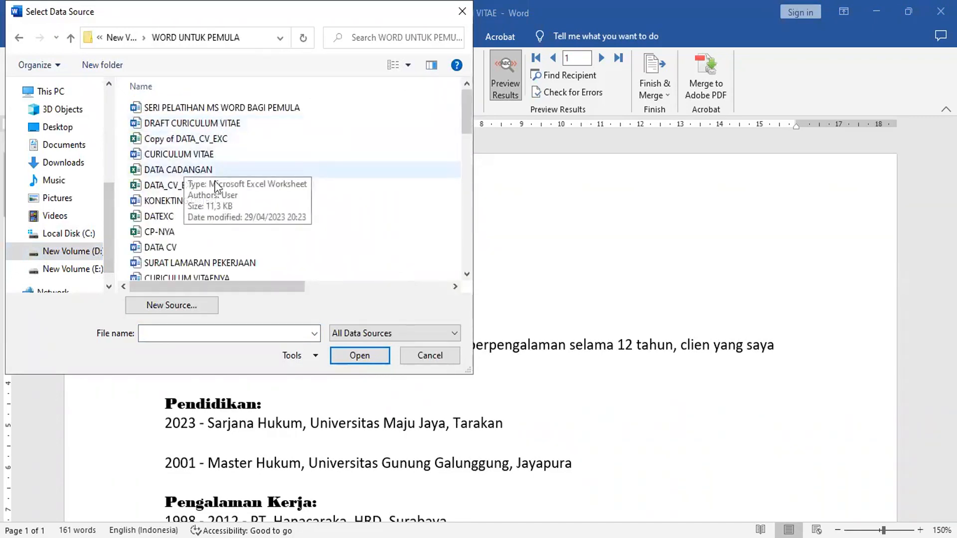
left_click(188, 186)
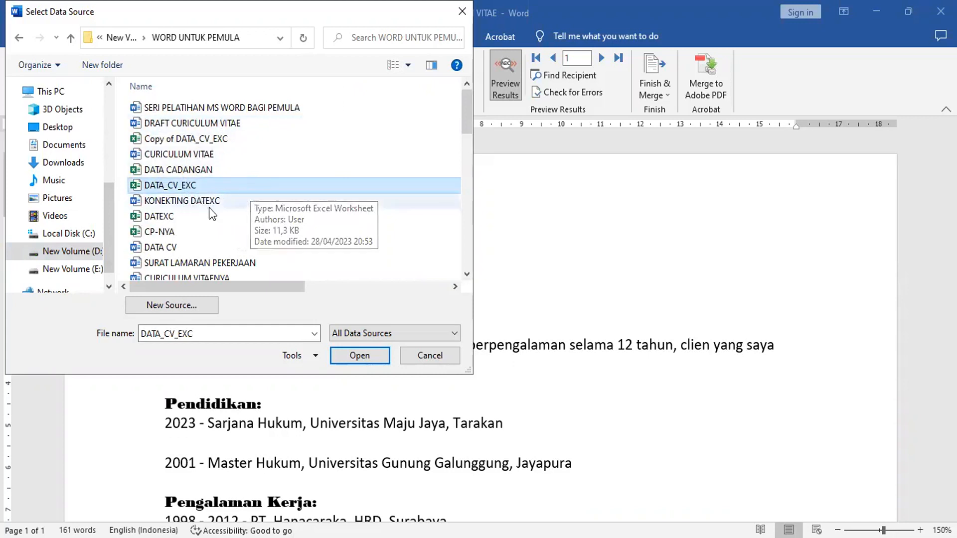
left_click(371, 357)
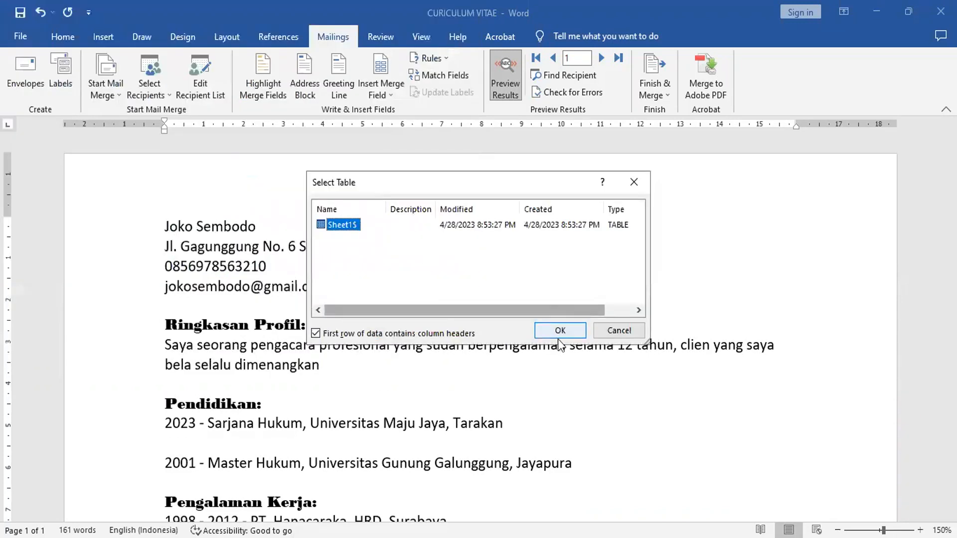
left_click(554, 330)
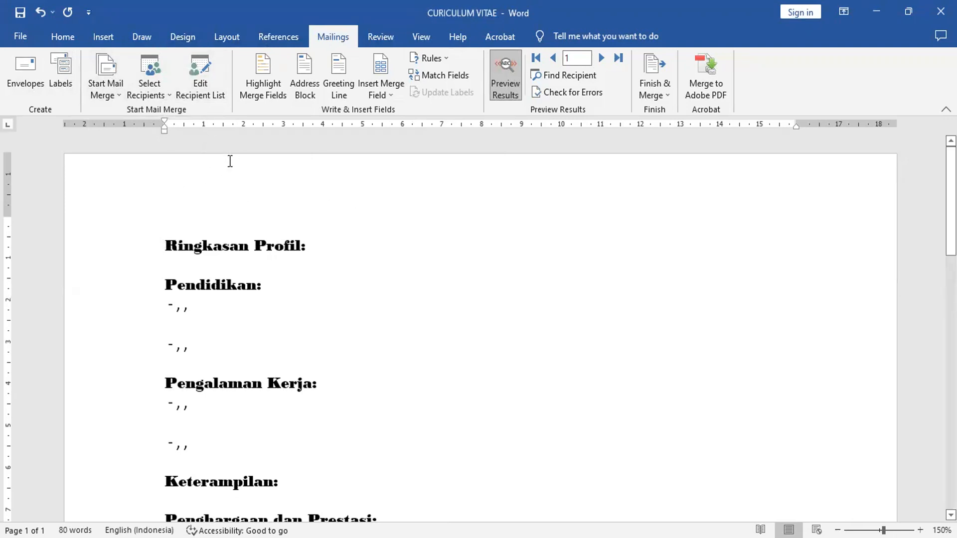
Relink the recipient list to Sheet1$ of D:\WORD UNTUK PEMULA\Copy of DATA_CV_EXC.
left_click(155, 76)
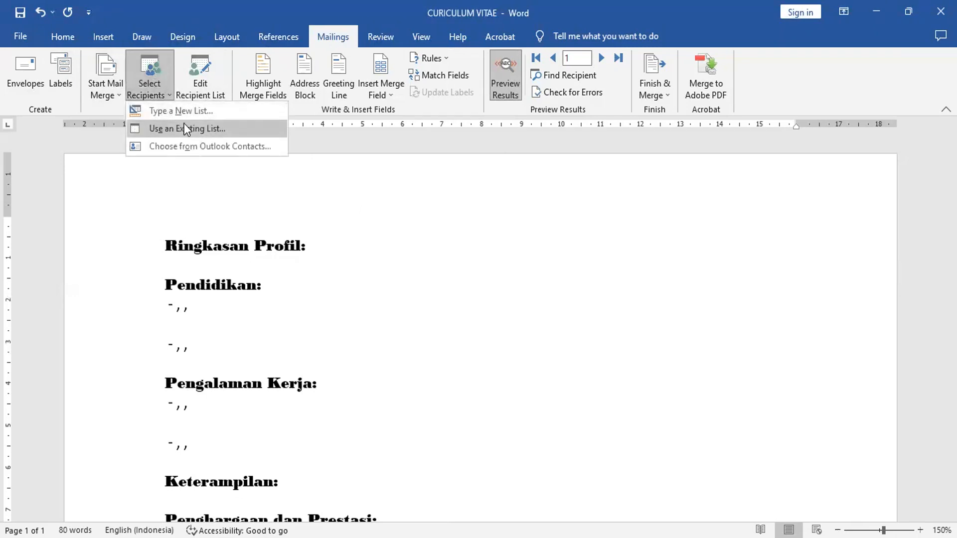
left_click(186, 128)
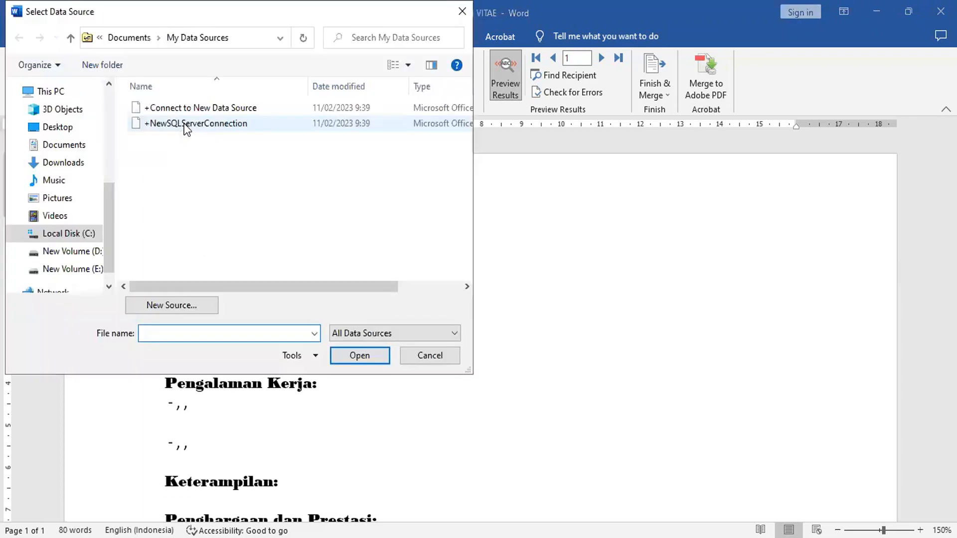
left_click(75, 252)
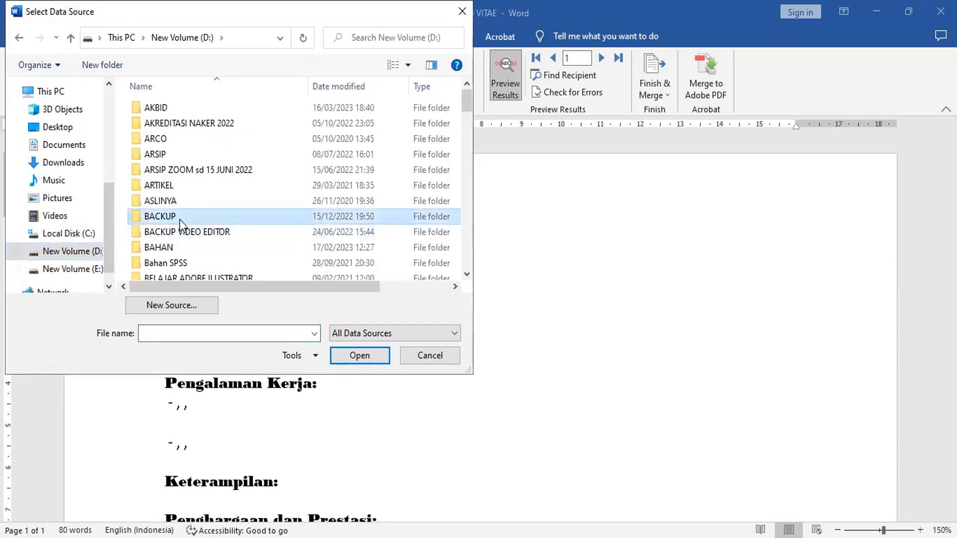
scroll(179, 219, "down", 15)
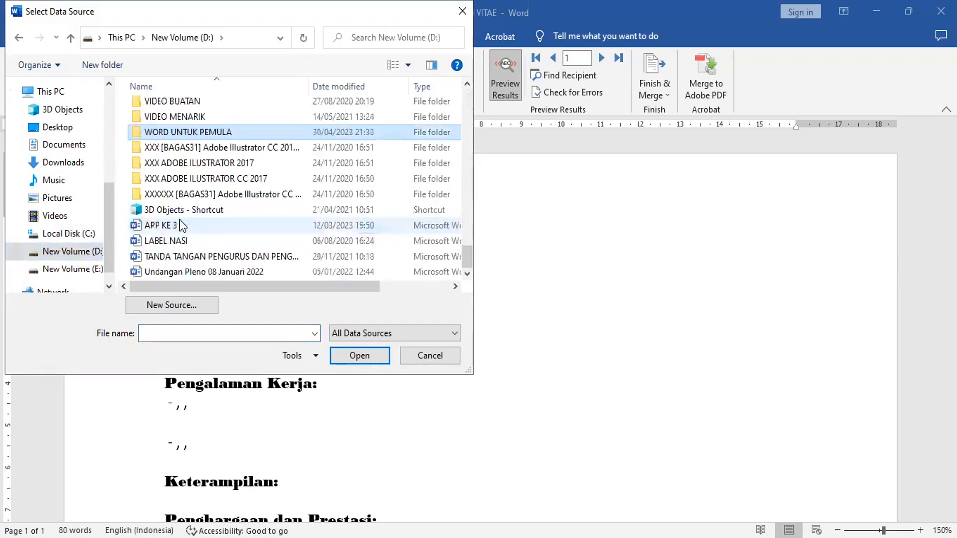
double_click(205, 130)
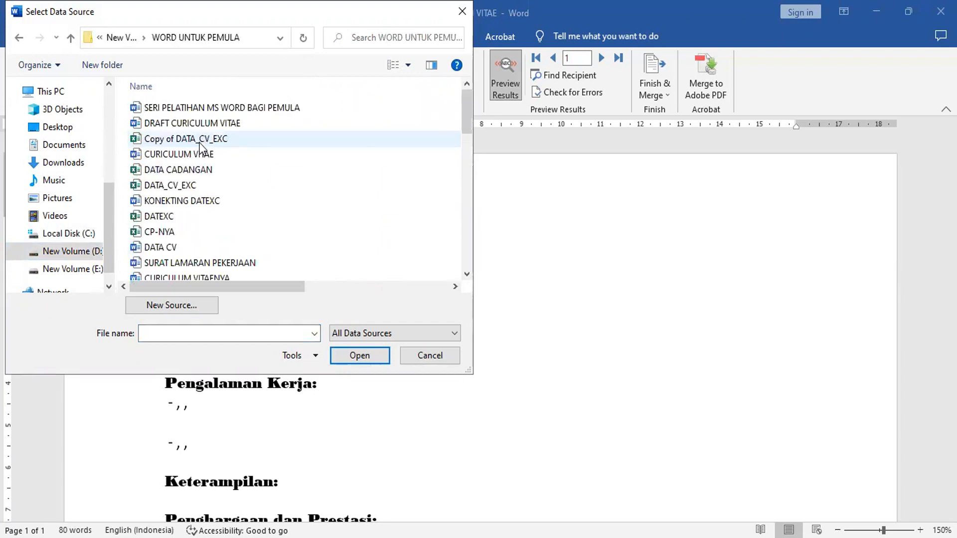
left_click(202, 145)
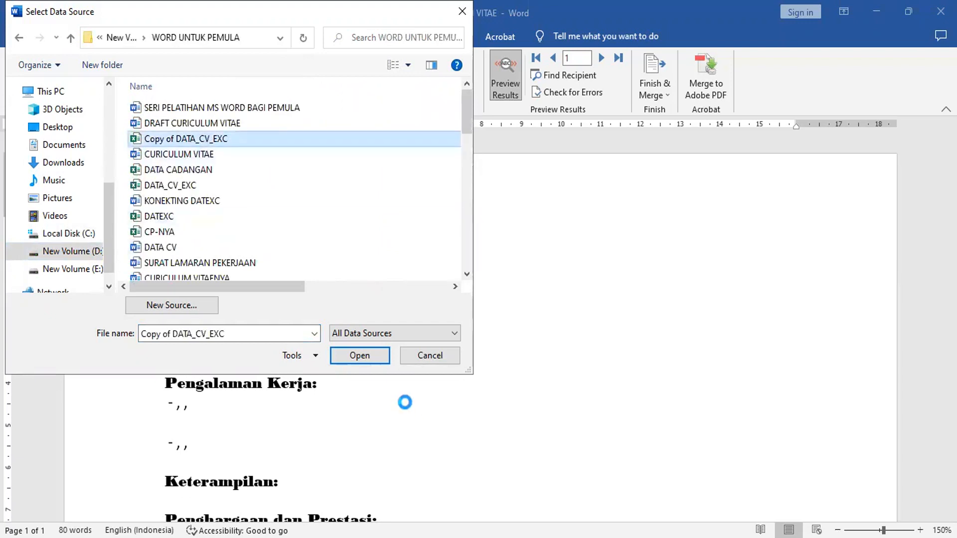
left_click(369, 355)
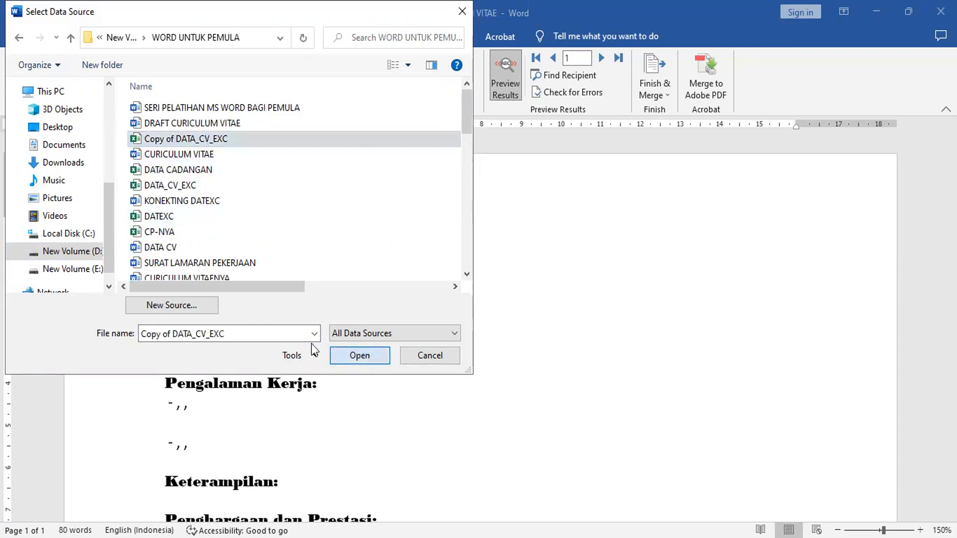
left_click(573, 330)
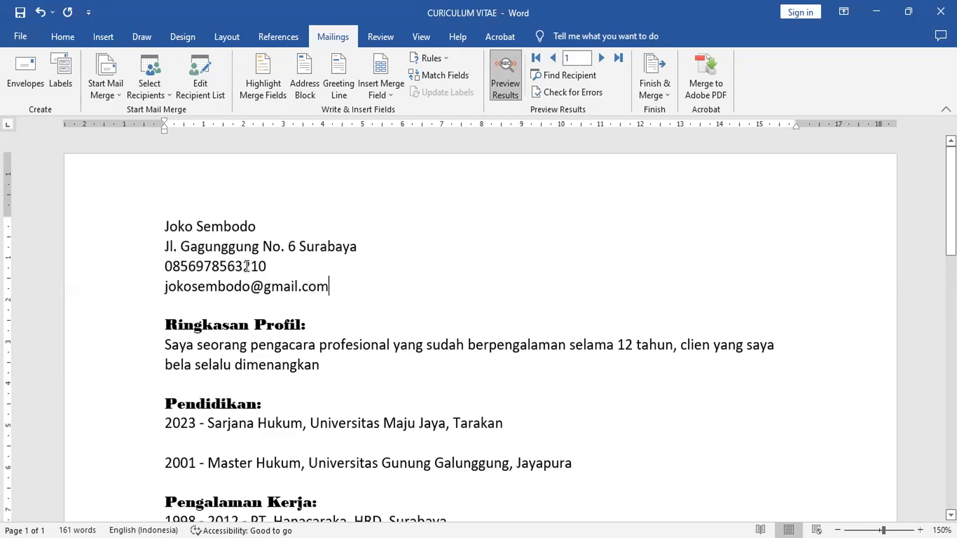
Add a 'TELP / HP :' label before the phone number field.
double_click(166, 265)
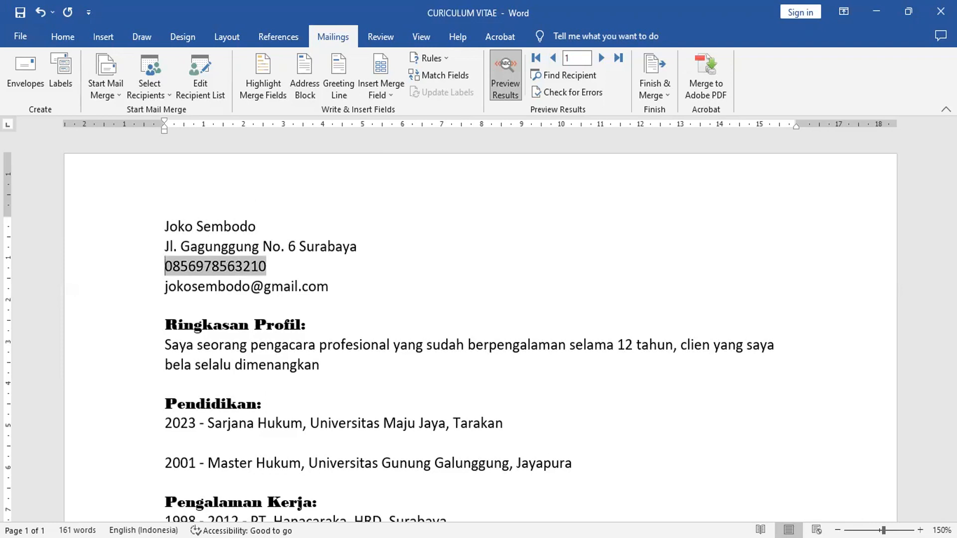
type("t")
key("BackSpace")
type("TELP")
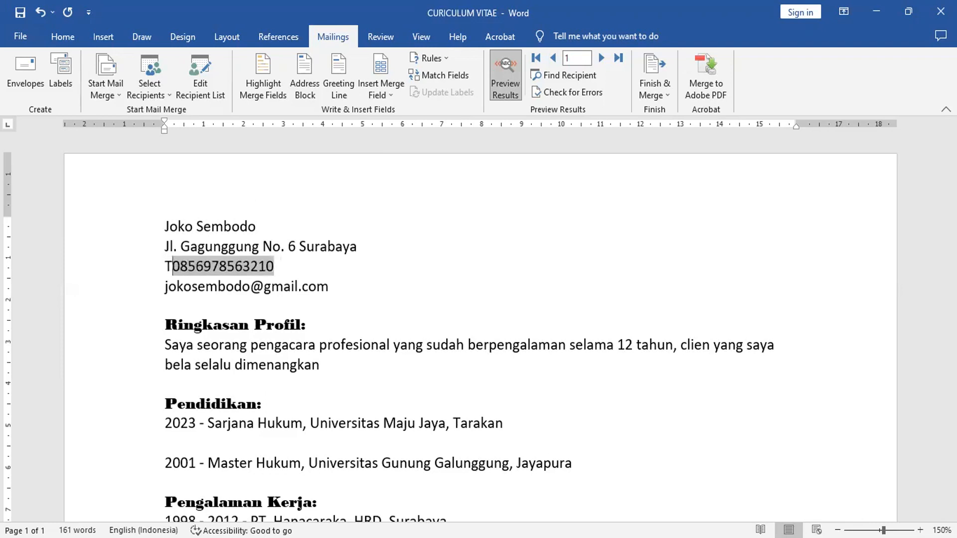
type(" / HP :")
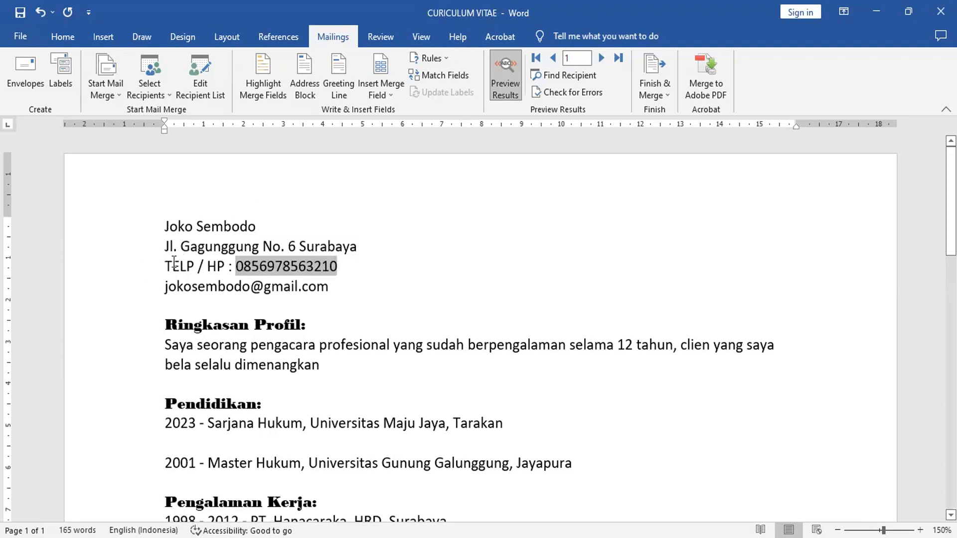
left_click_drag(165, 264, 235, 263)
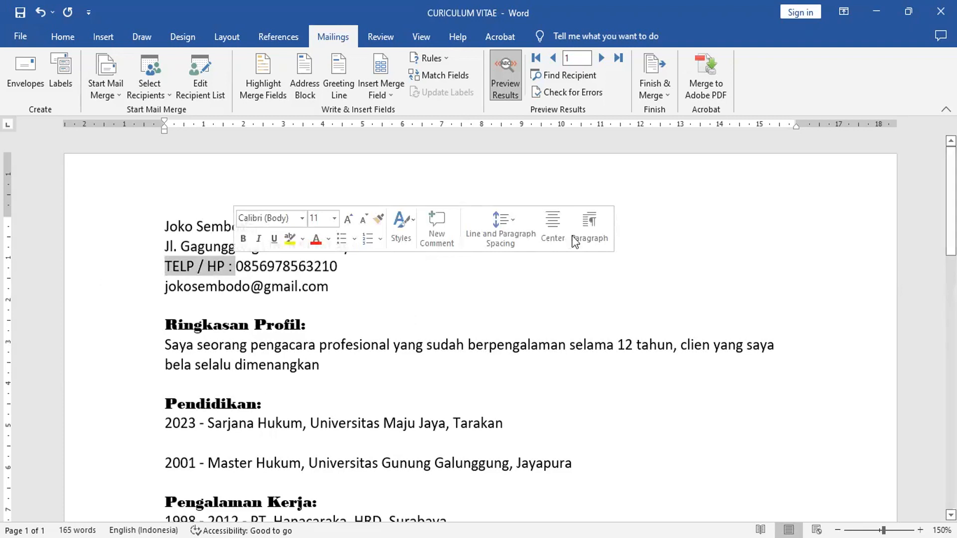
left_click(395, 303)
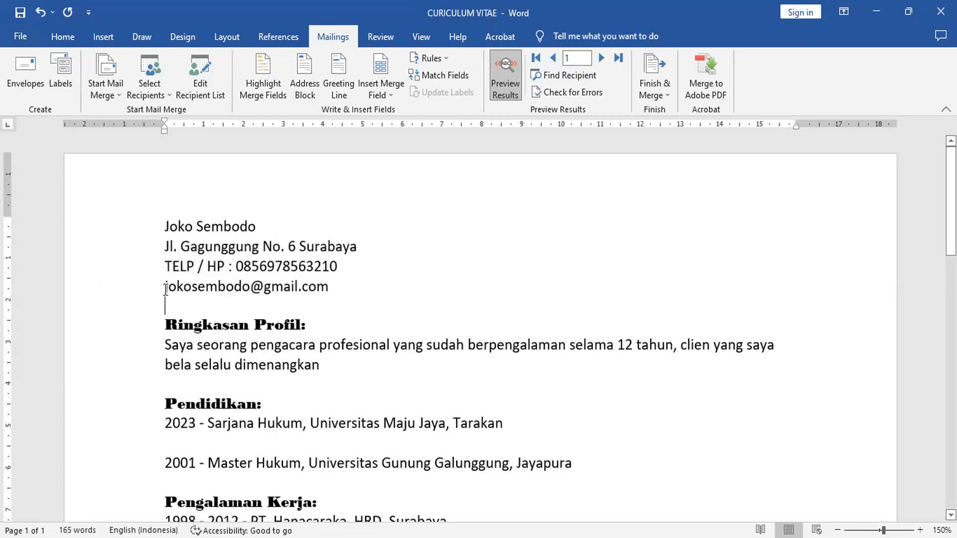
Add an 'email :' label before the email address field.
left_click_drag(165, 289, 329, 287)
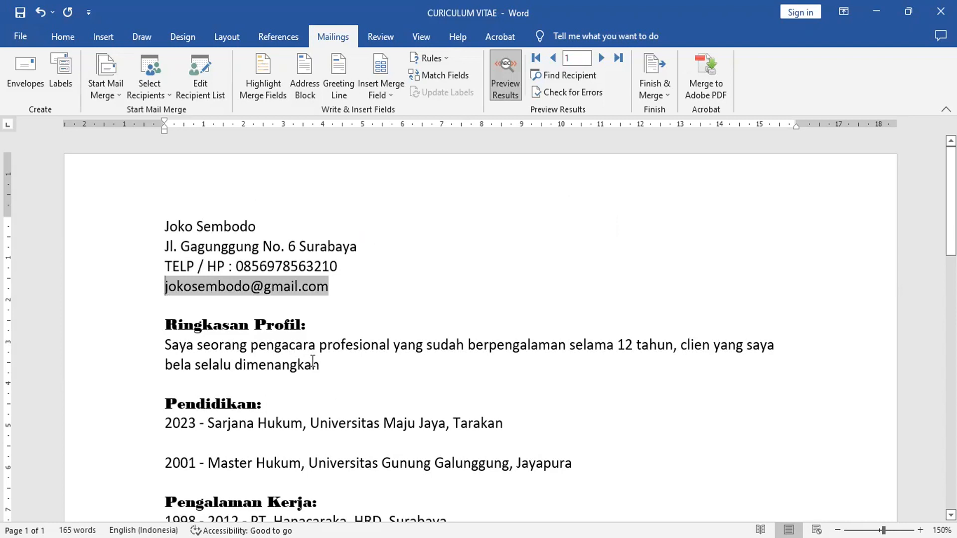
key("Left")
type("email ")
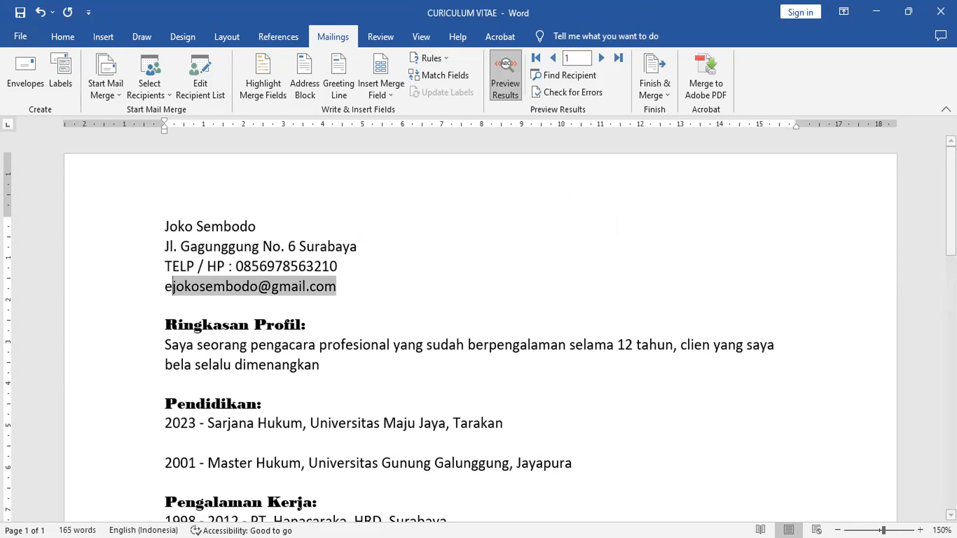
type(":")
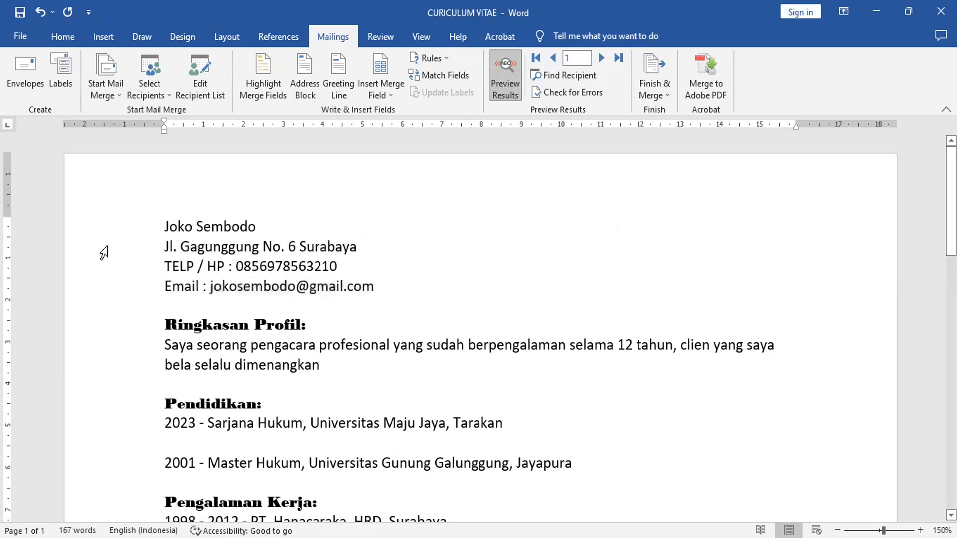
left_click(167, 225)
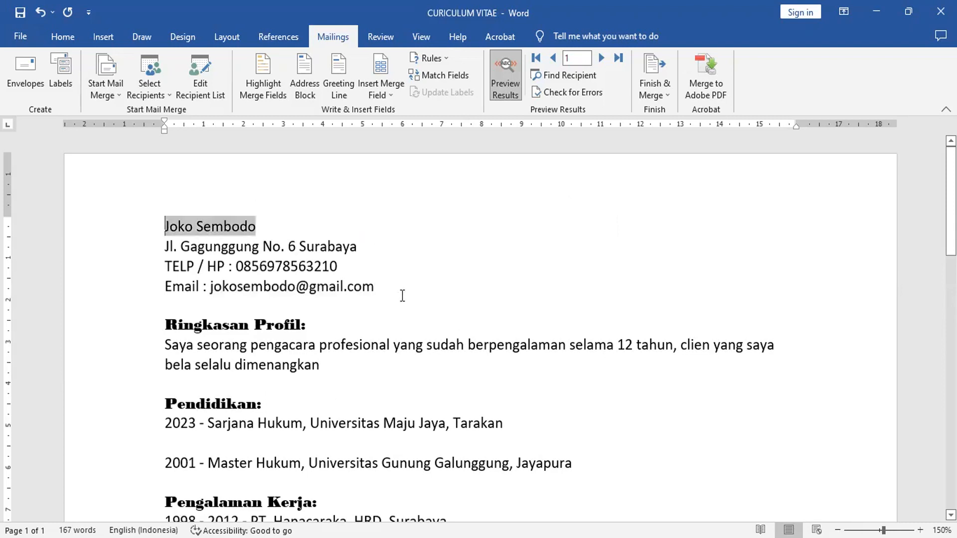
Bold the name, address, phone and email lines, and add a full stop after 'dimenangkan'.
left_click(407, 290, "shift")
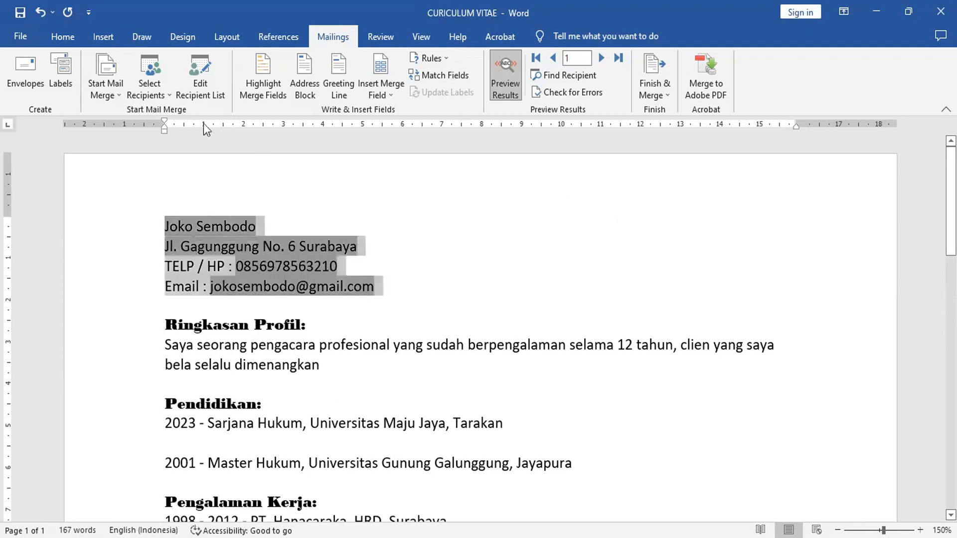
left_click(78, 36)
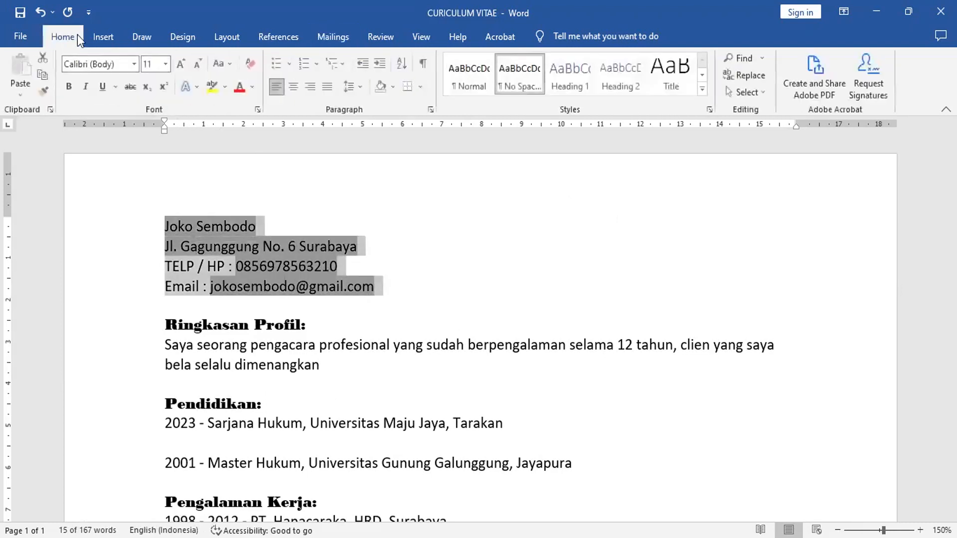
left_click(69, 87)
left_click(302, 302)
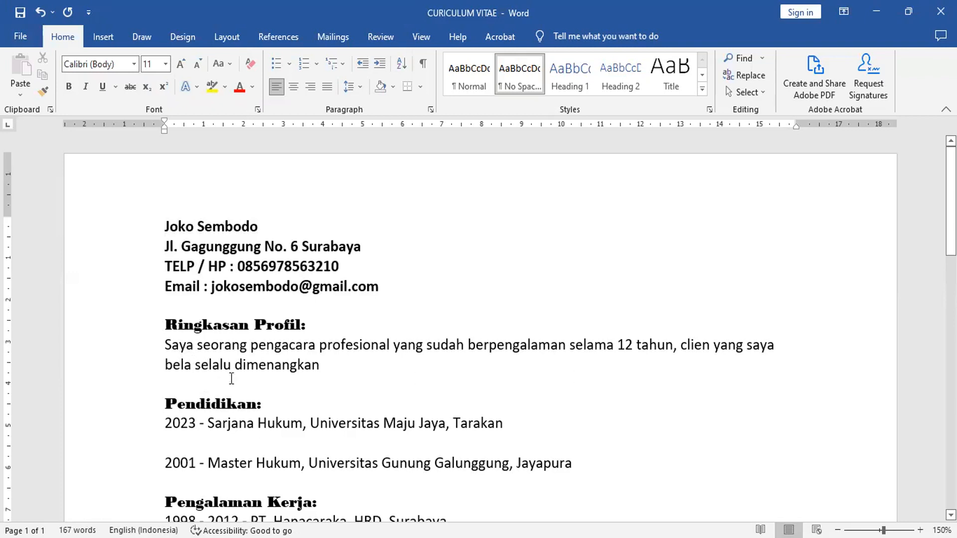
left_click(326, 365)
type(".")
Switch from Word to the Excel workbook Copy of DATA_CV_EXC.
key("alt+Tab")
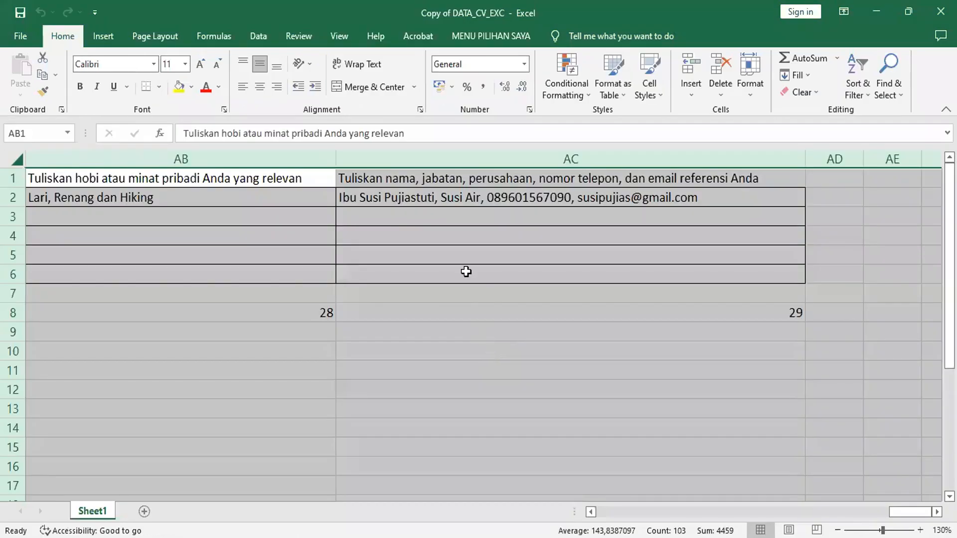
Enter 2023 as the Tahun2 year in cell J2.
left_click(467, 272)
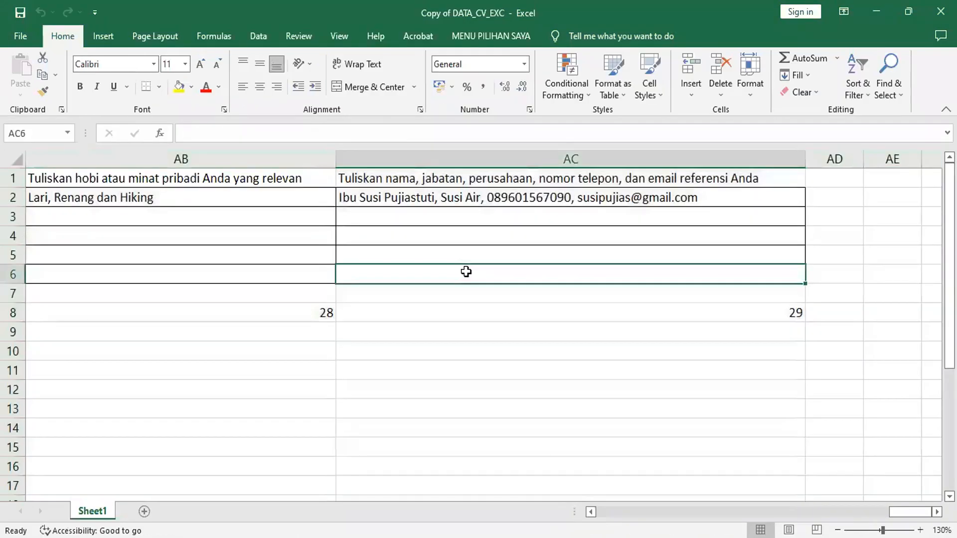
left_click(460, 205)
key("Left")
key("Left")
key("Left")
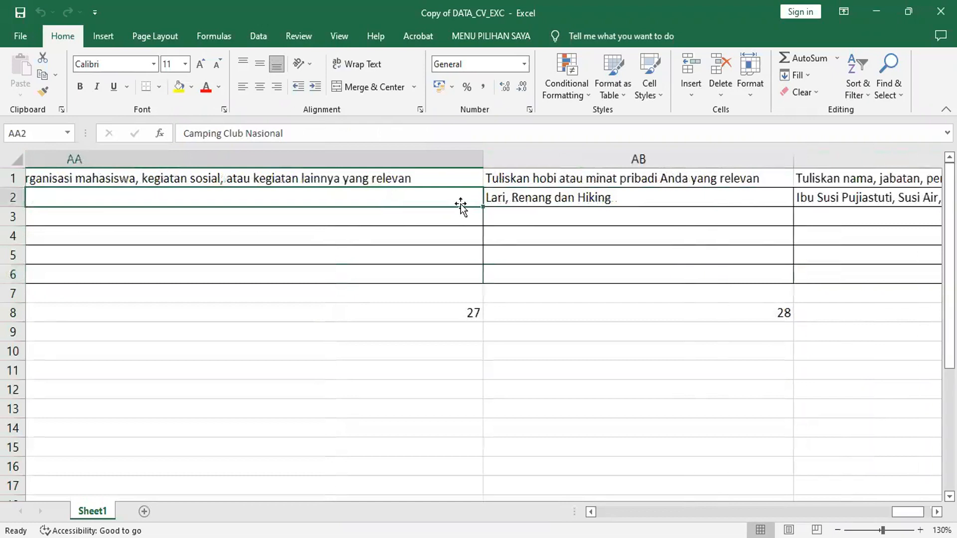
key("Left")
key("Left")
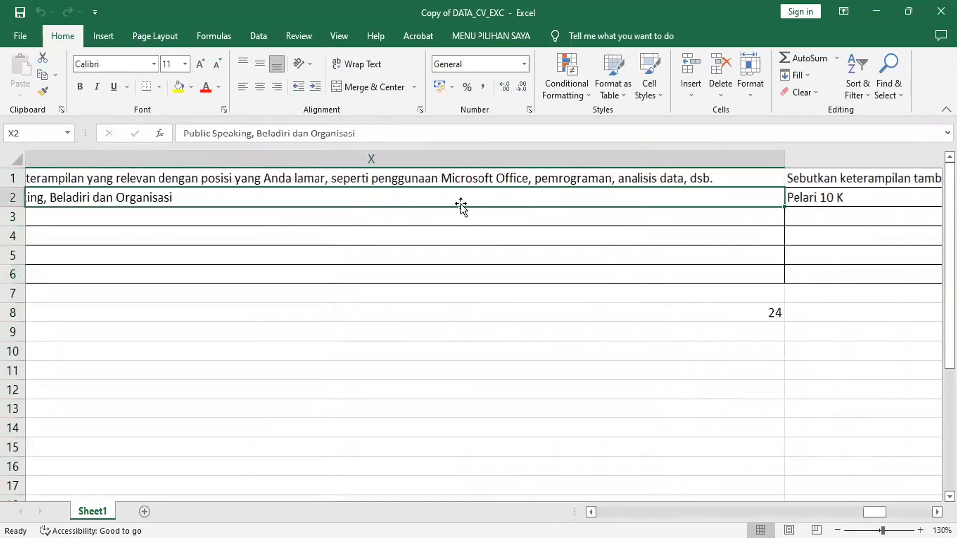
key("Left")
key("Left")
key("Left")
key("Left")
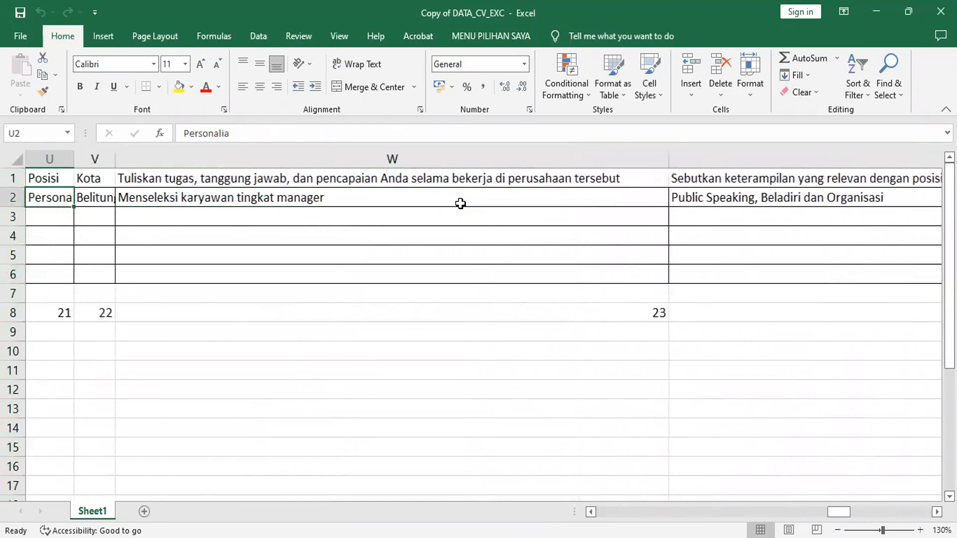
key("Left")
key("Left")
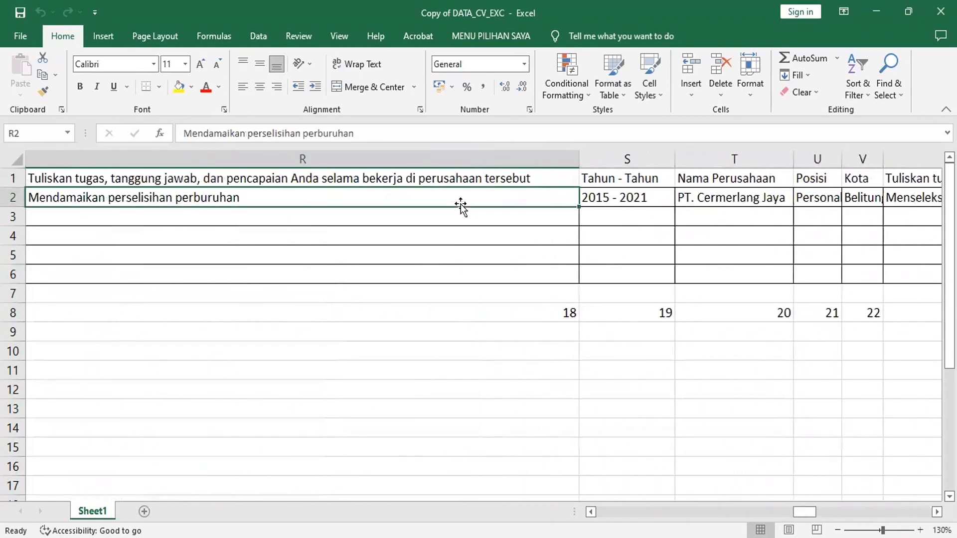
key("Left")
key("Left")
key("Left")
key("Left")
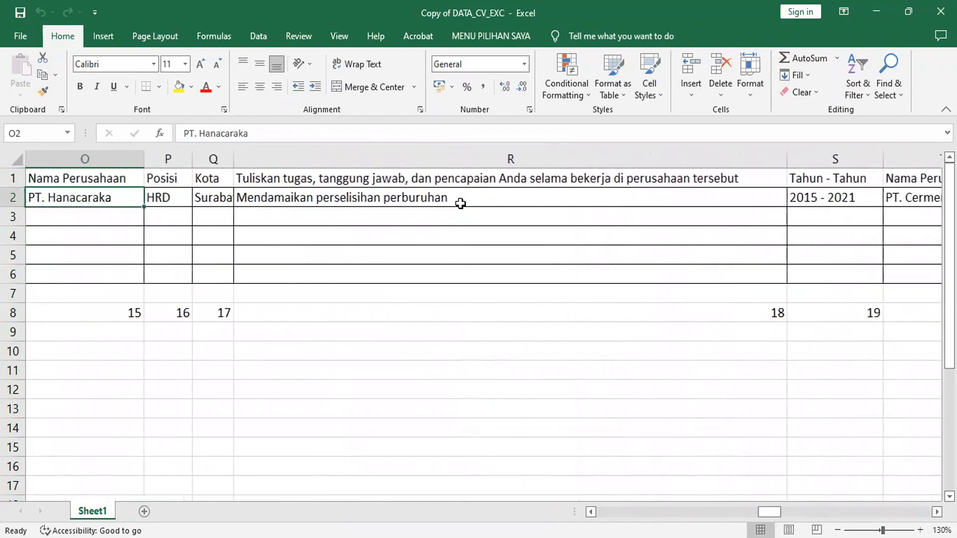
key("Left")
key("Left")
key("Left")
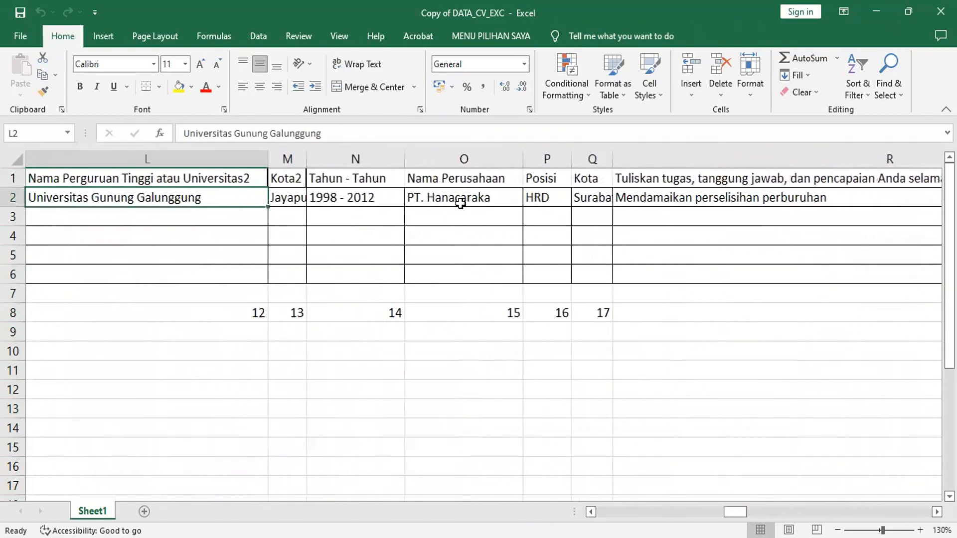
key("Left")
key("Left")
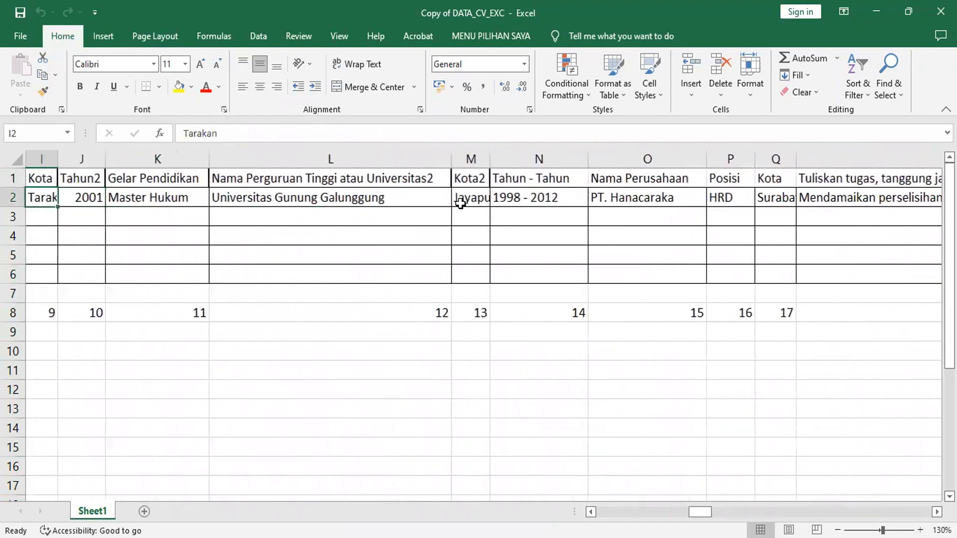
key("Right")
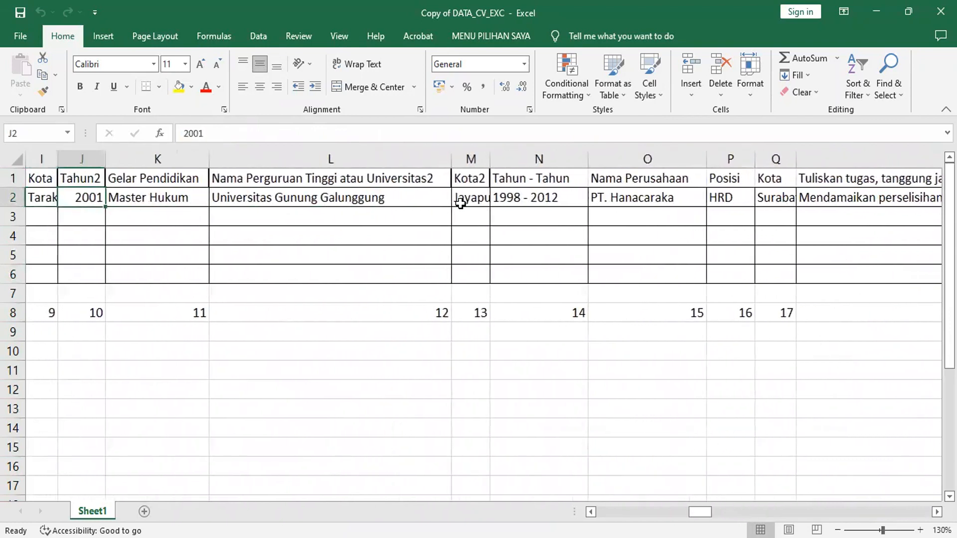
type("2023")
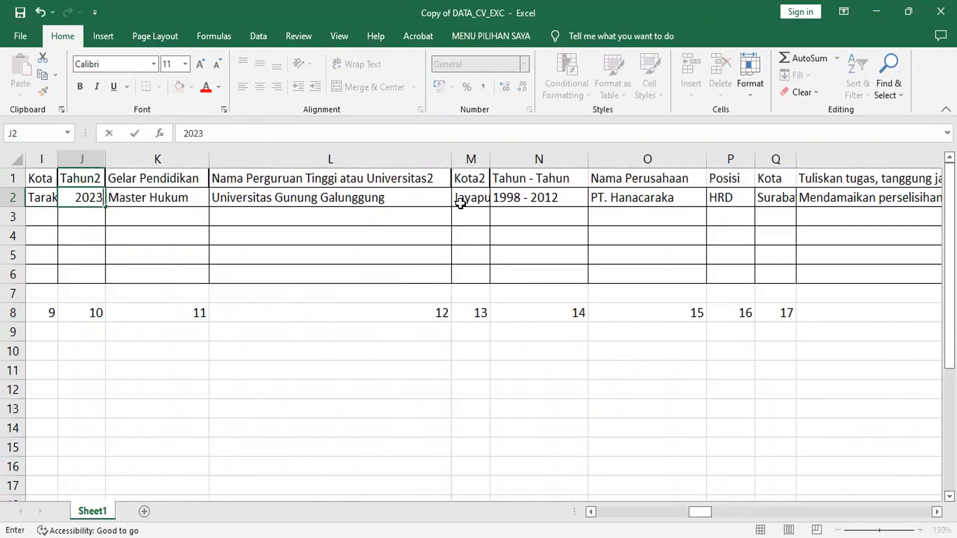
key("Left")
key("Left")
key("Left")
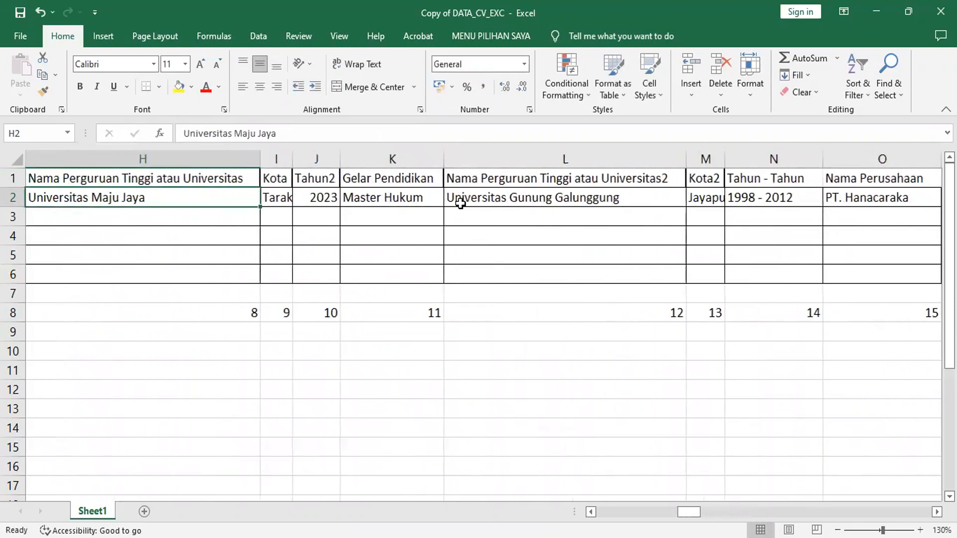
Set the Tahun year in F2 to 2011, then return to Word.
key("Left")
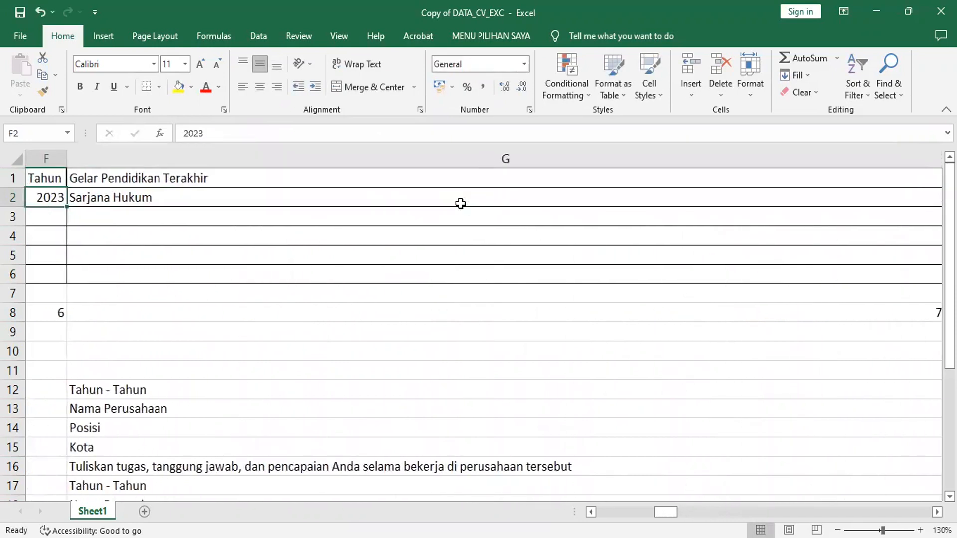
type("2001")
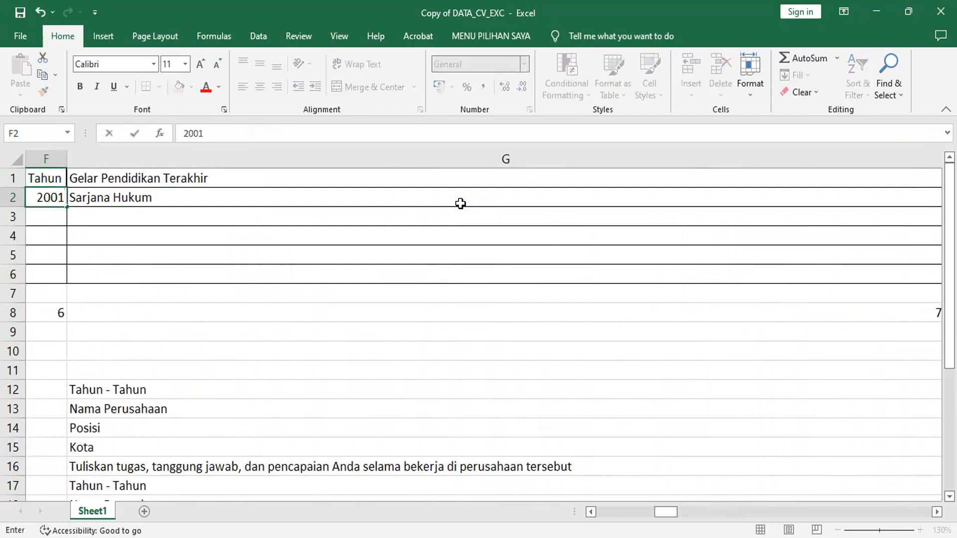
key("Return")
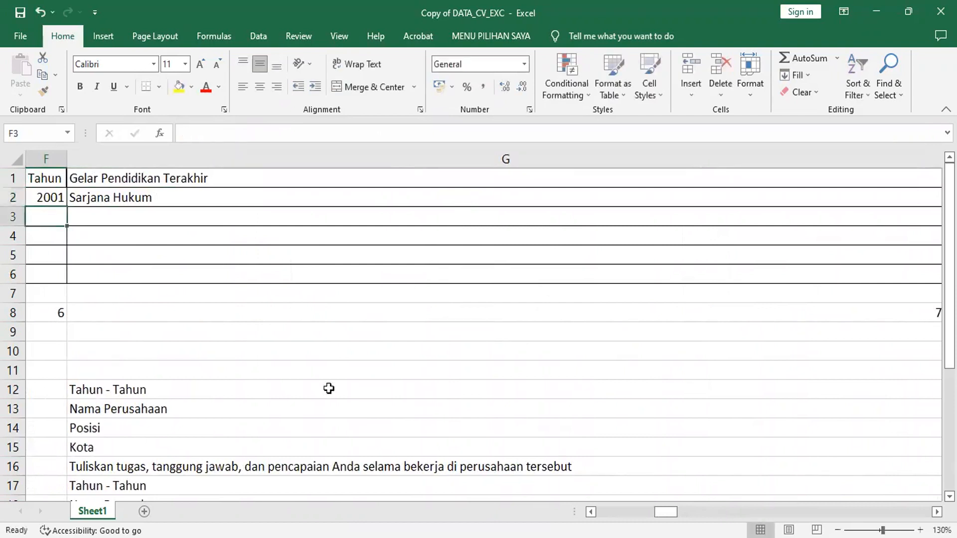
left_click(57, 197)
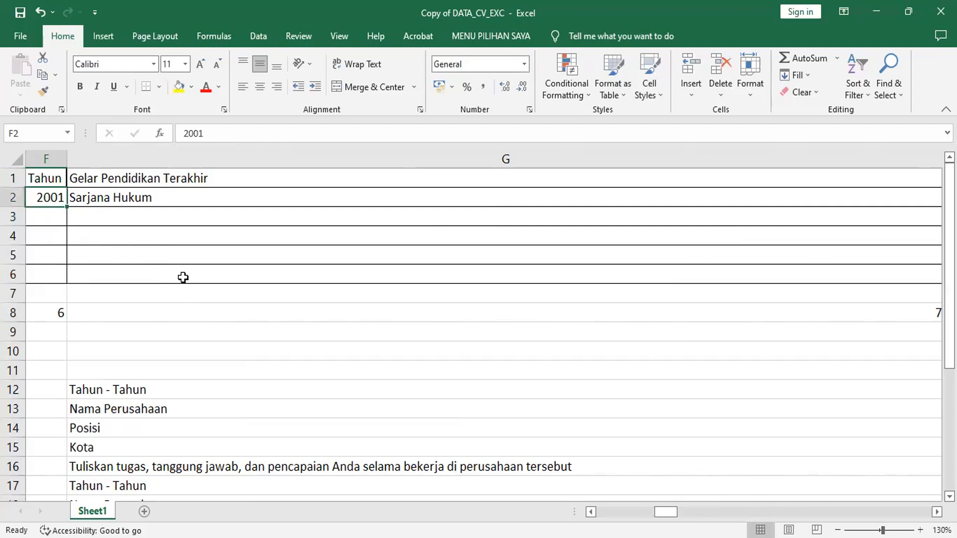
type("2011")
key("Return")
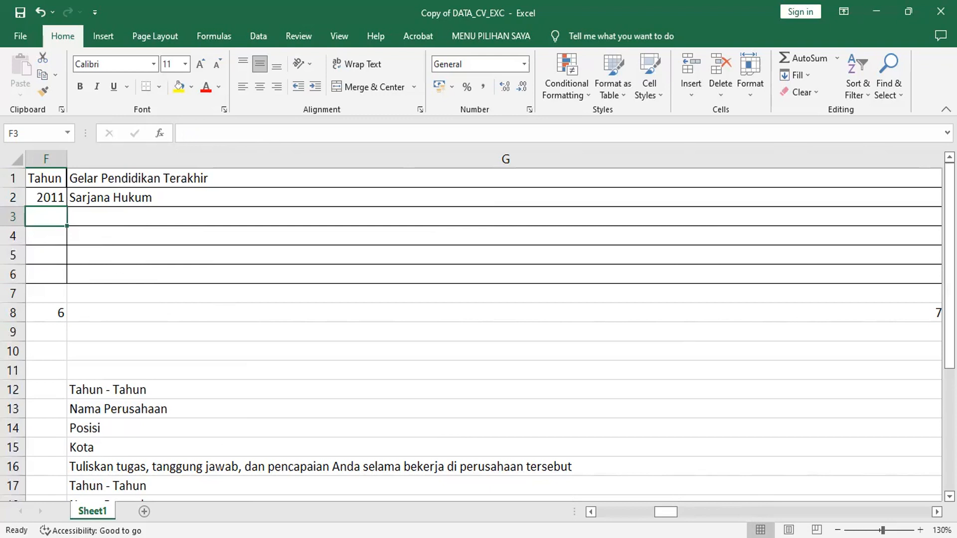
key("alt+Tab")
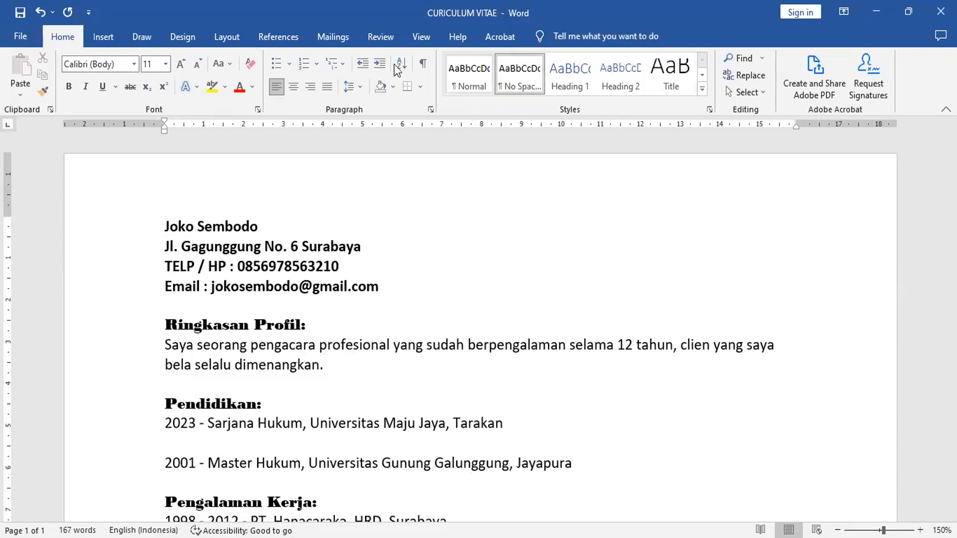
Step the merge preview to record 2 and back to record 1 to check the 2011 and 2023 years.
left_click(333, 39)
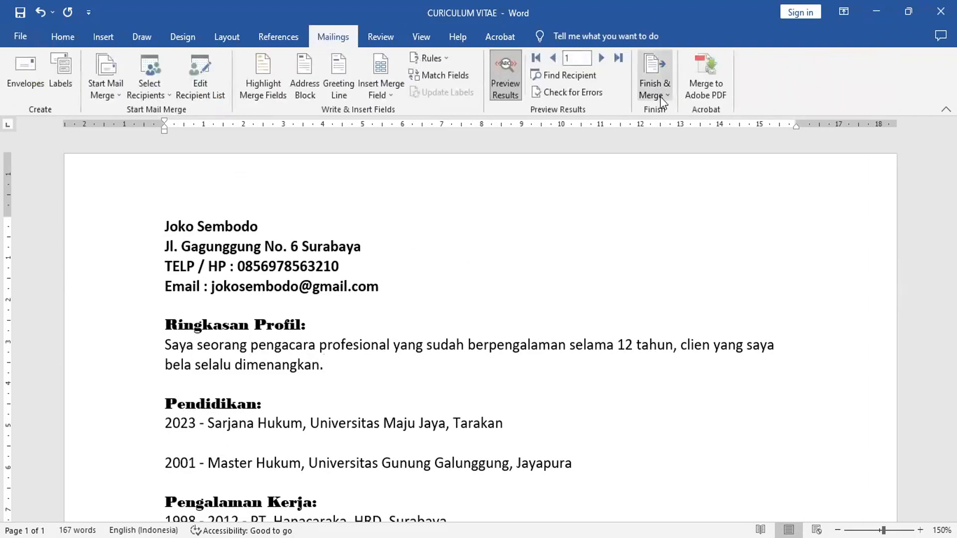
left_click(601, 59)
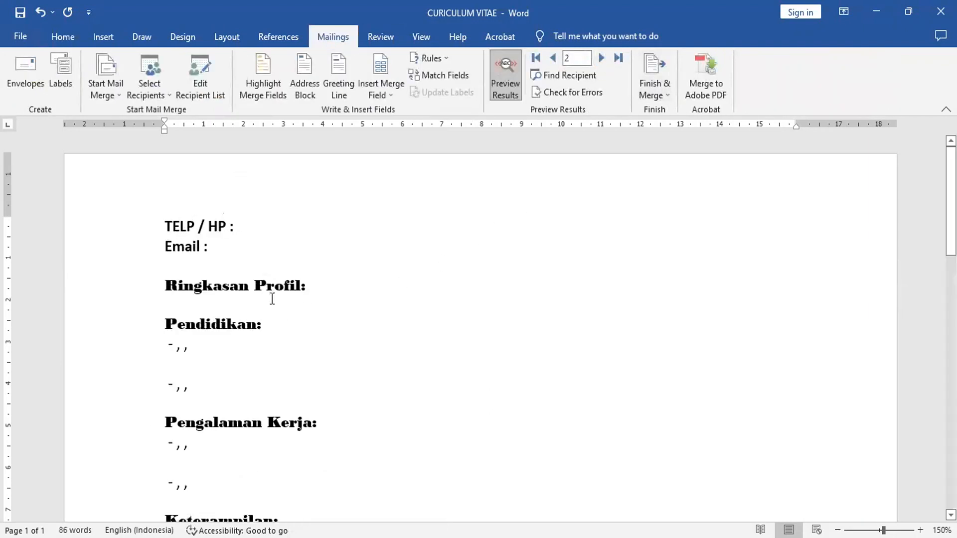
left_click(554, 58)
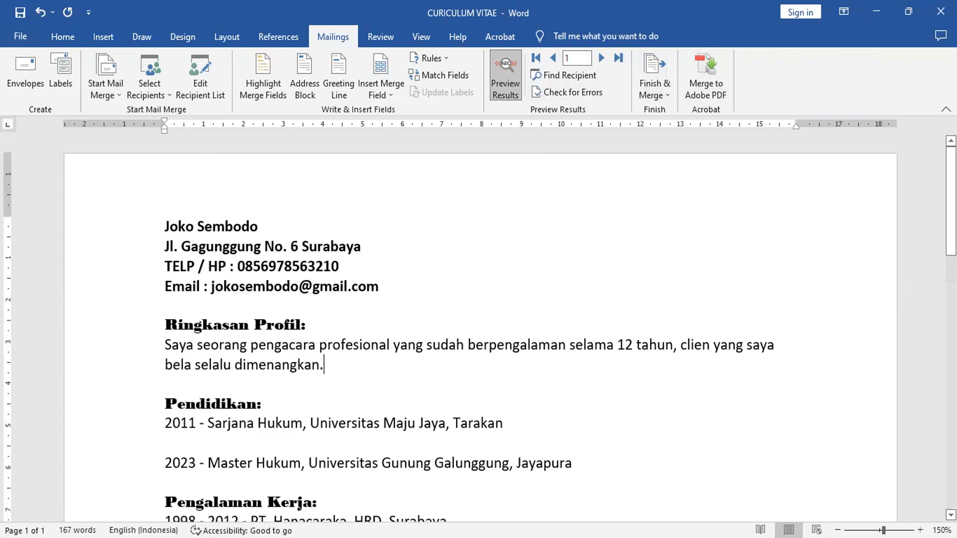
In Excel, enter the second person's full name in cell A3.
key("alt+Tab")
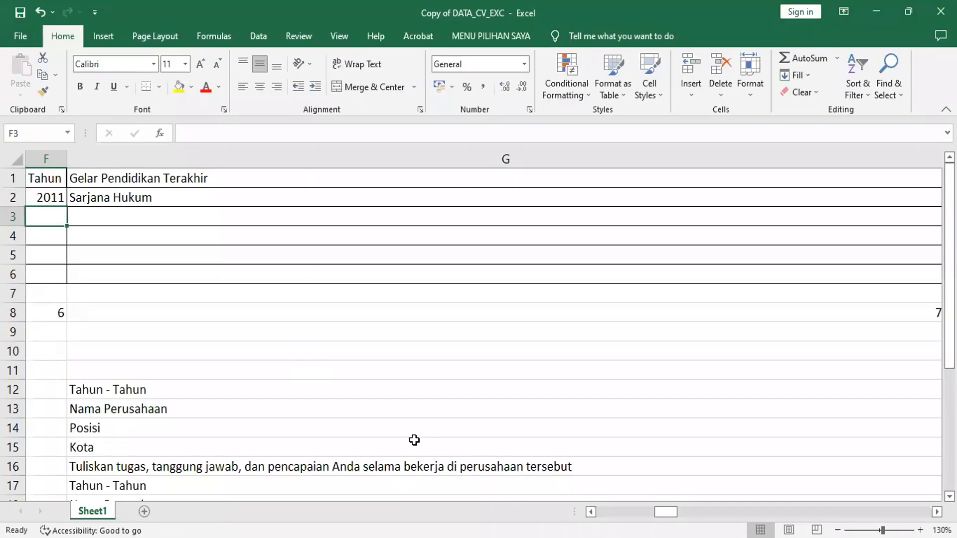
left_click_drag(666, 511, 607, 512)
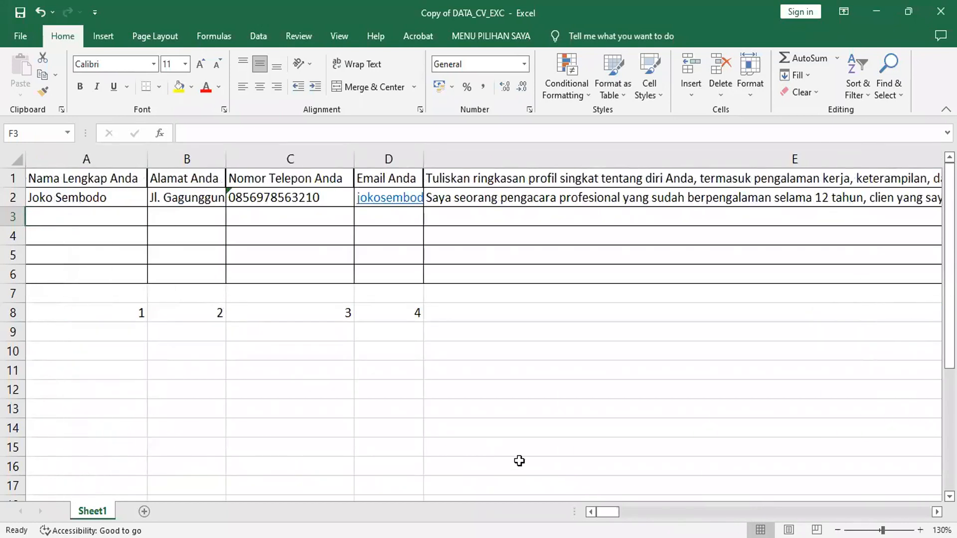
left_click(114, 218)
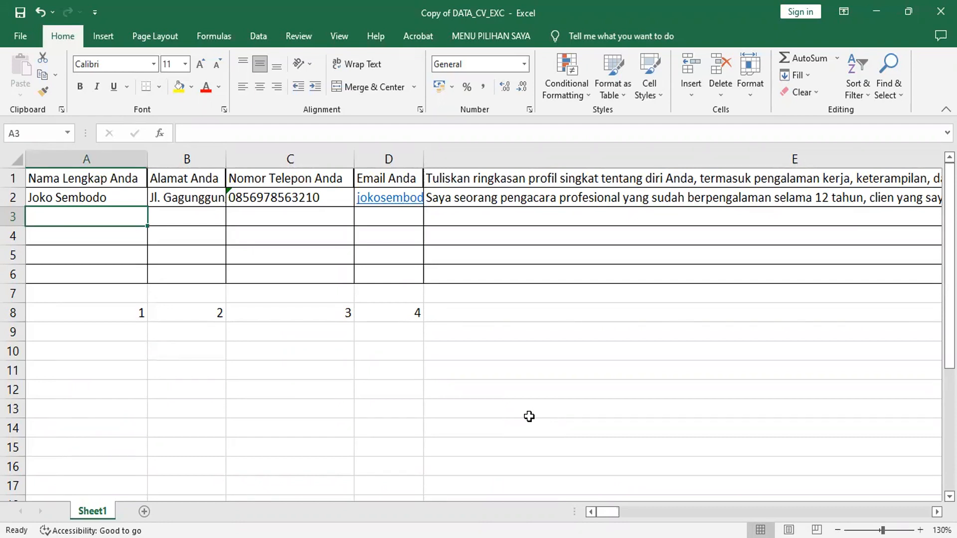
key("Tab")
Enter the person's street address, beginning 'Jl. ', in B3 and leave C3 empty.
type("J")
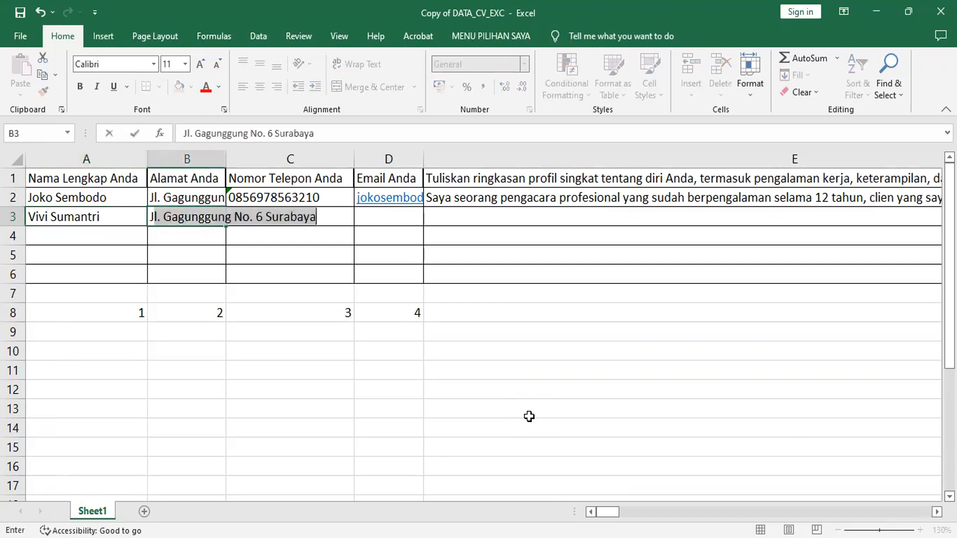
key("shift+Right")
key("shift+Right")
key("shift+Right")
key("shift+Right")
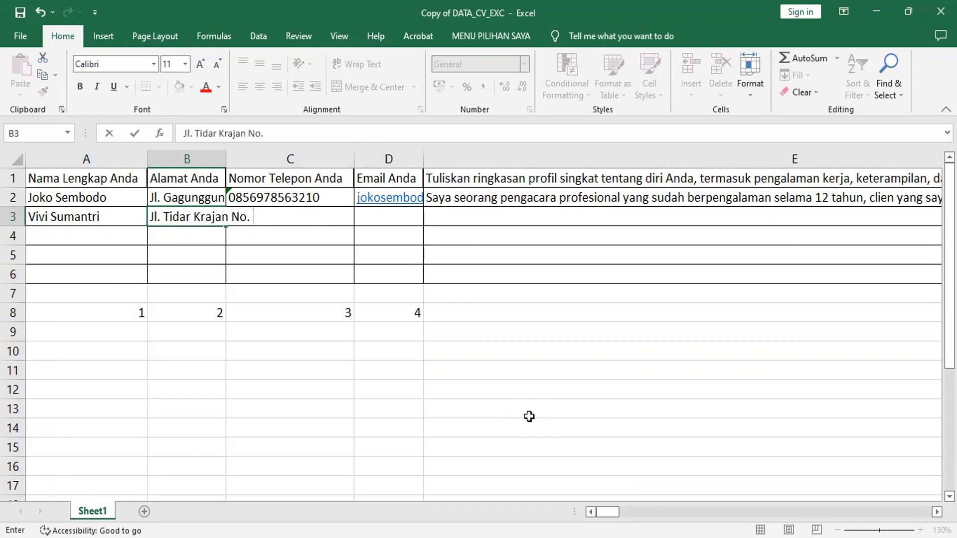
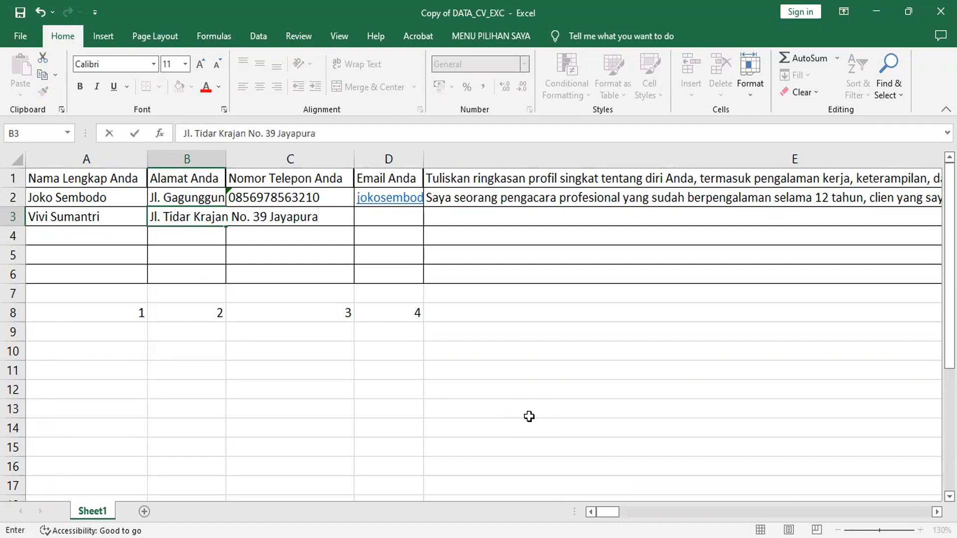
key("Tab")
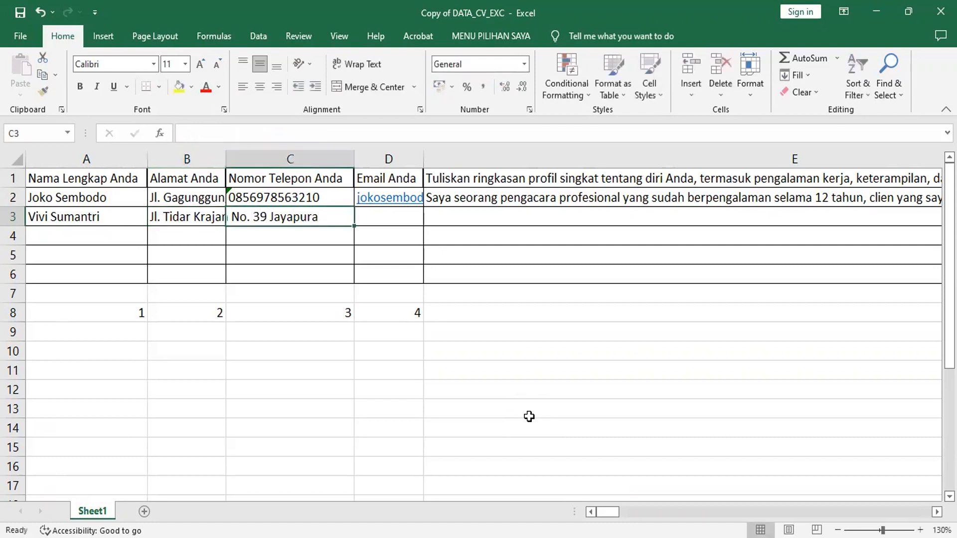
type("'")
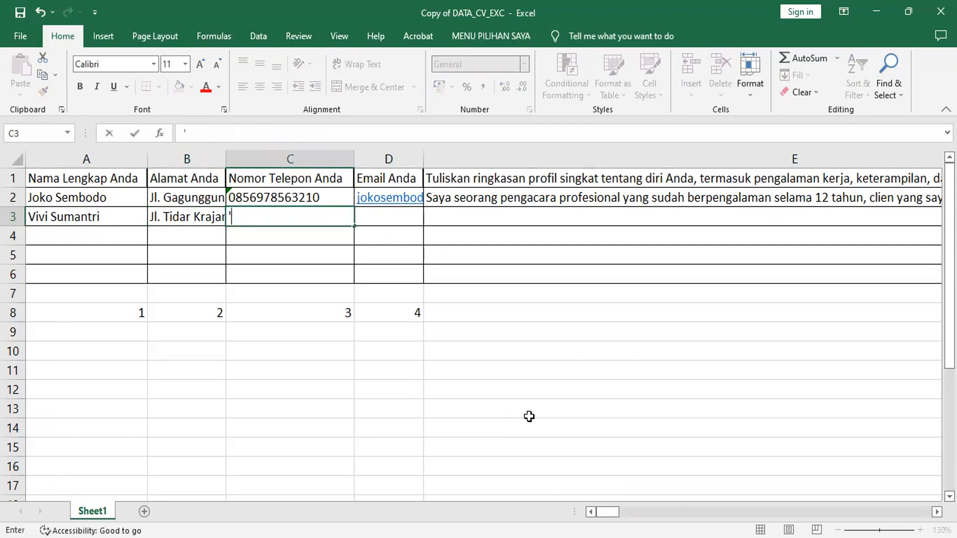
key("Escape")
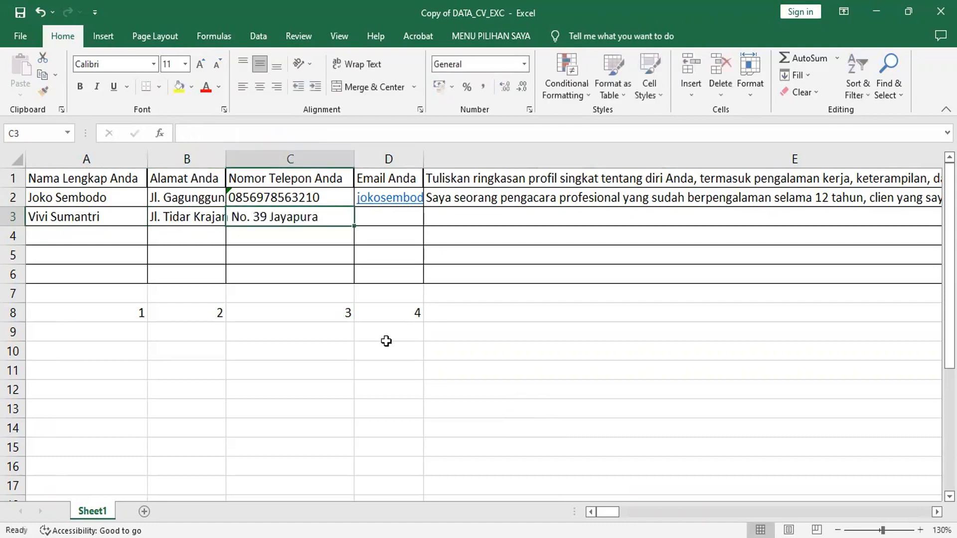
Apply the Text number format to all of column C so phone numbers keep their leading zero.
left_click(292, 158)
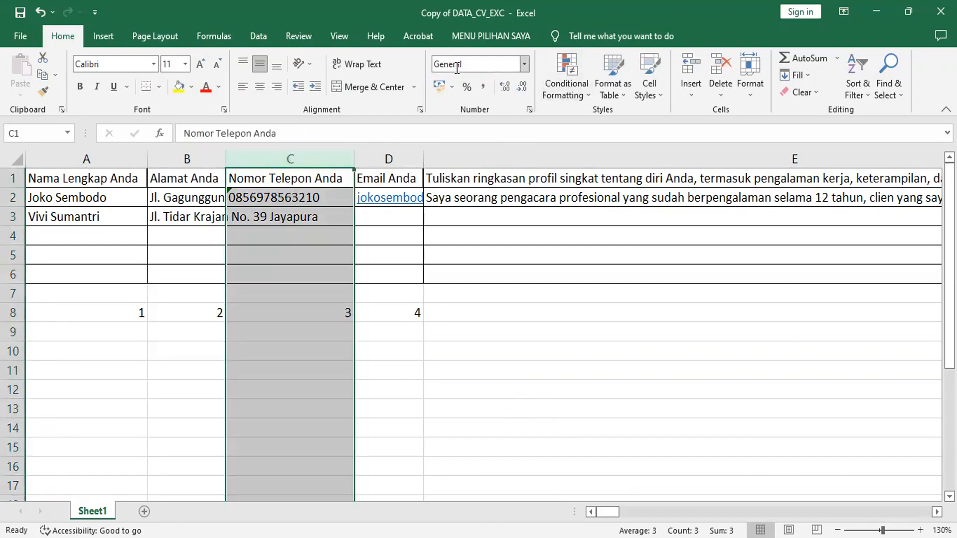
left_click(525, 63)
left_click_drag(566, 123, 586, 264)
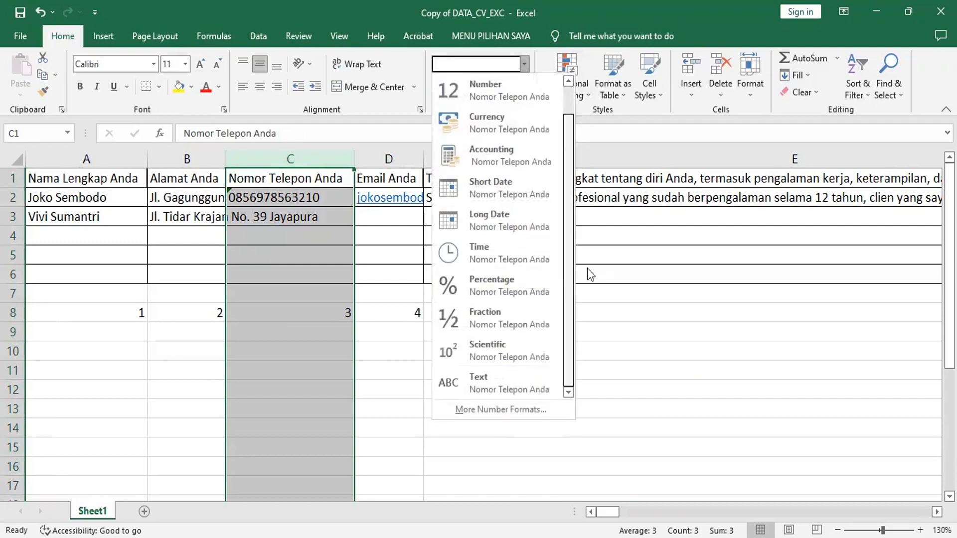
left_click(471, 377)
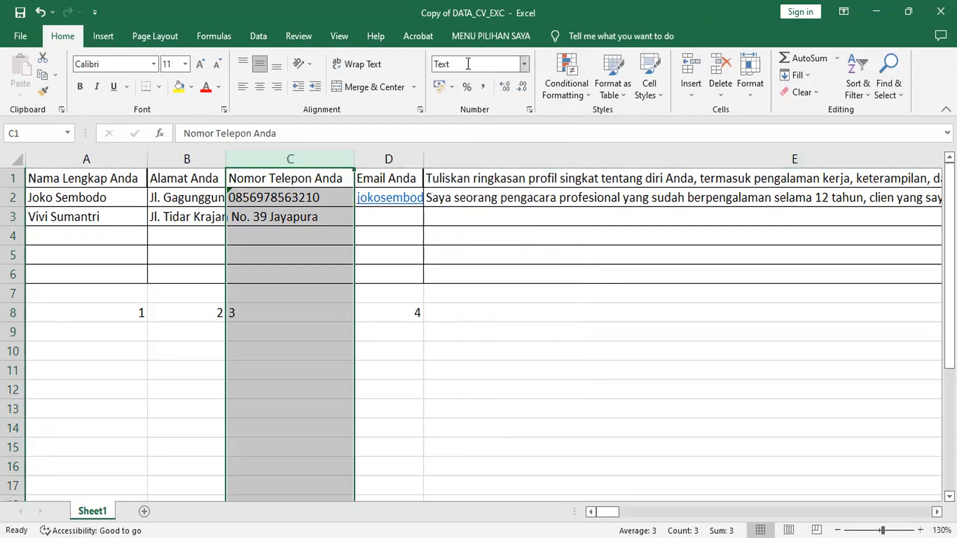
left_click(525, 65)
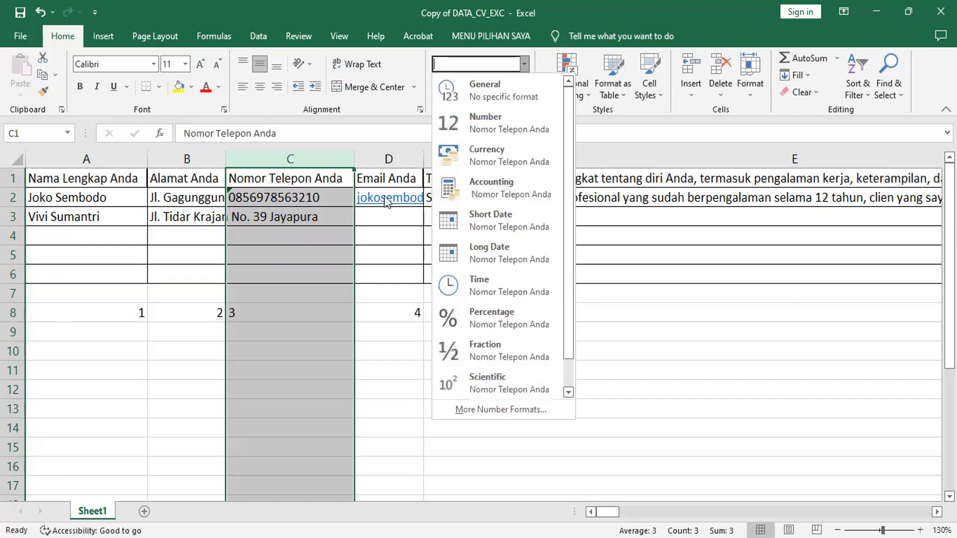
left_click(569, 392)
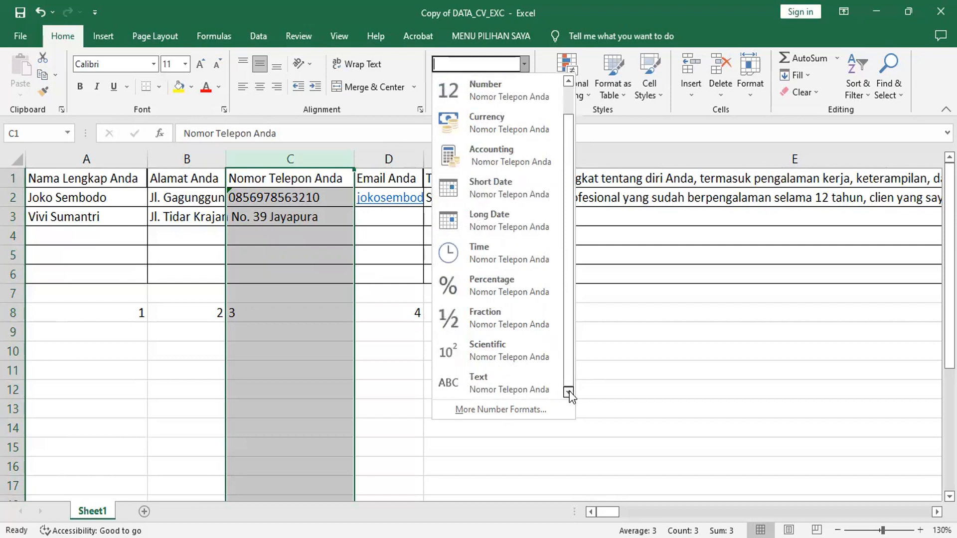
left_click(509, 384)
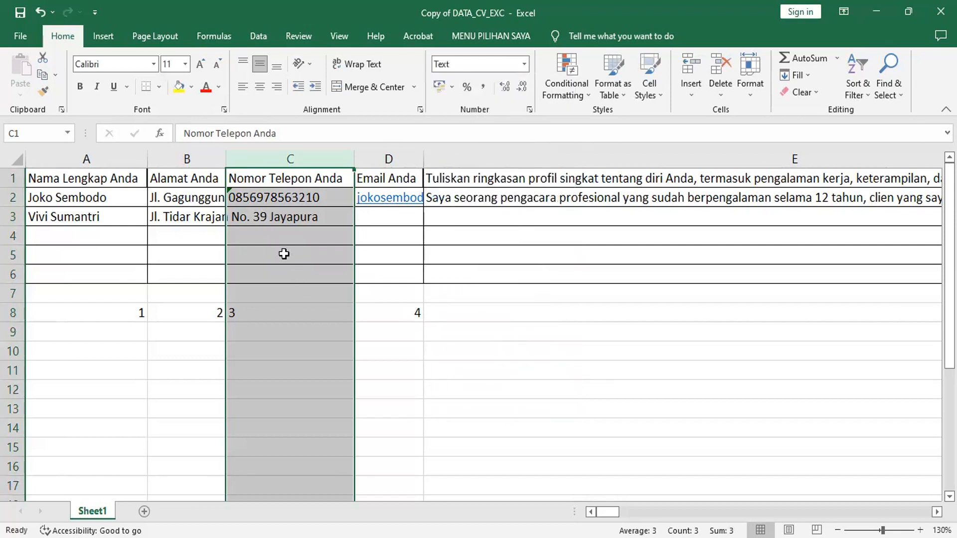
left_click(291, 215)
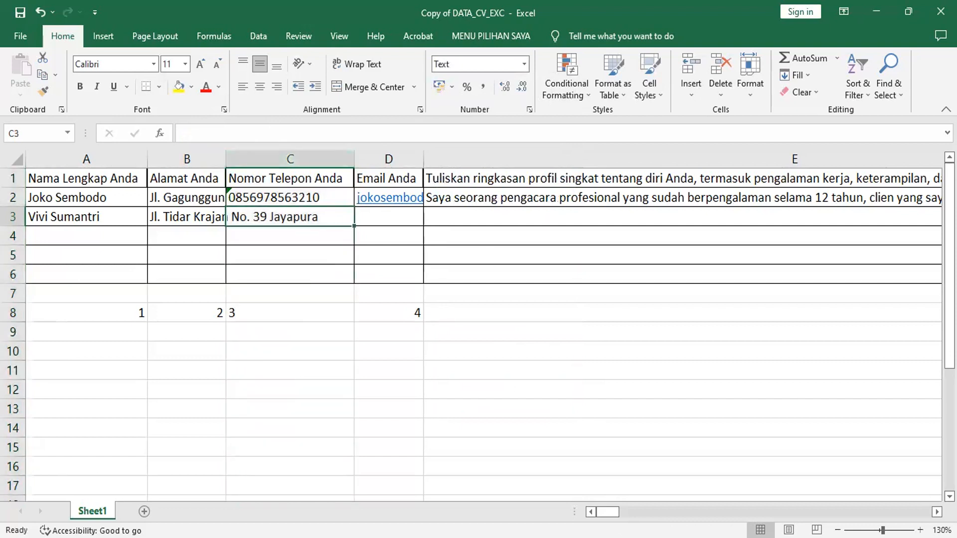
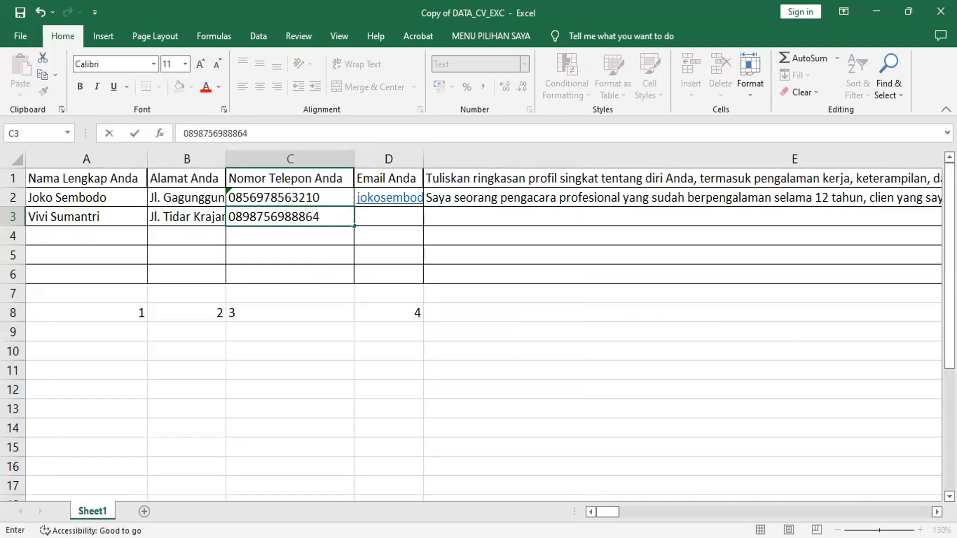
Enter the second person's phone number in C3 and their Gmail address in D3.
key("Tab")
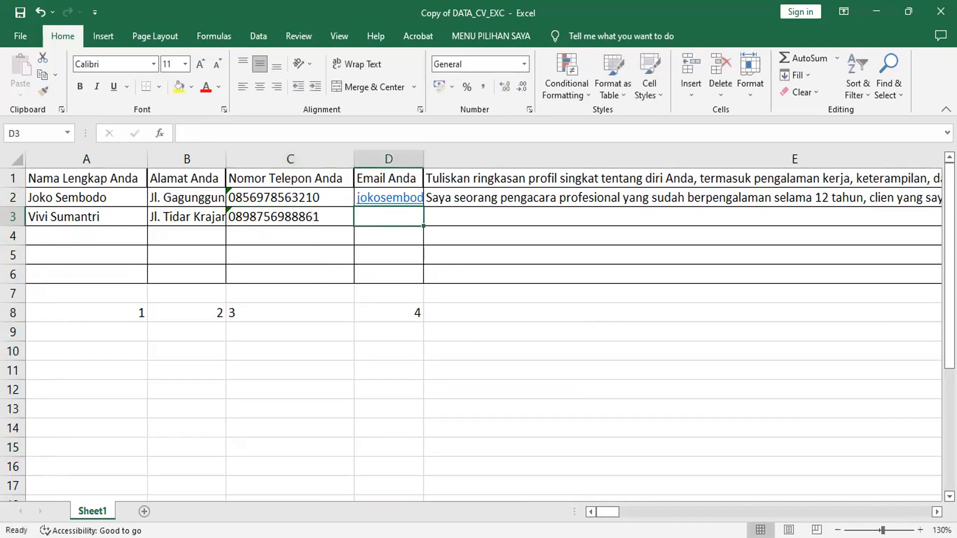
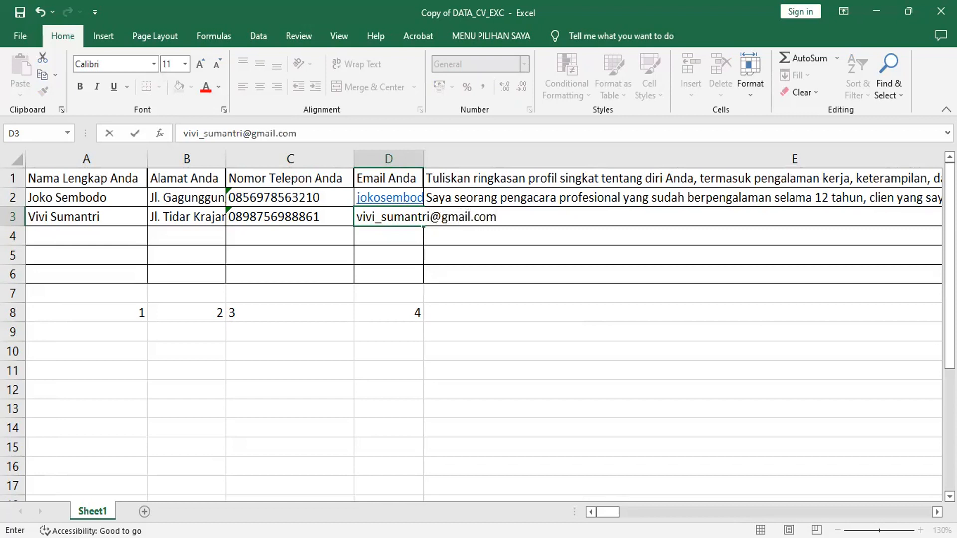
key("Tab")
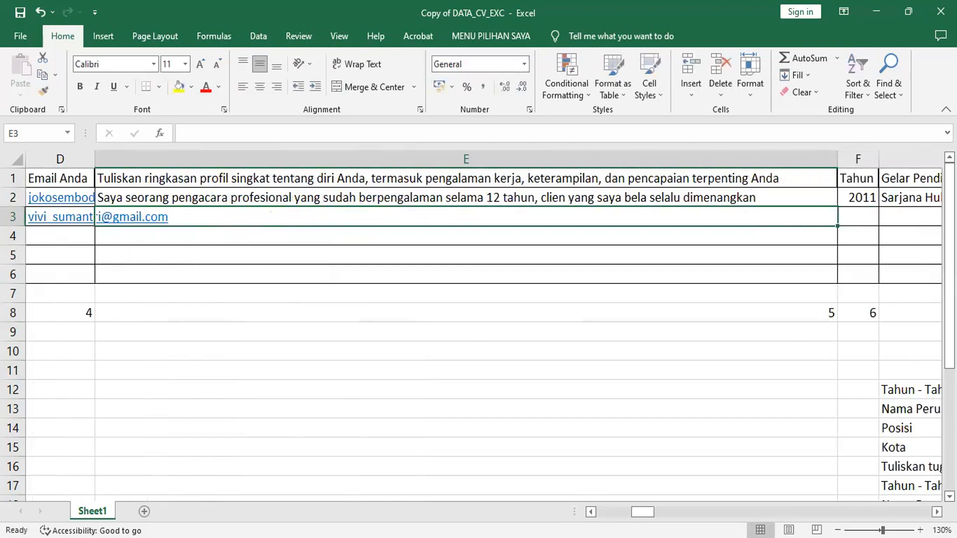
Begin E3's summary: national UMKM coordinator, entrepreneurship trainer, Public Speaking specialist.
type("Saya ")
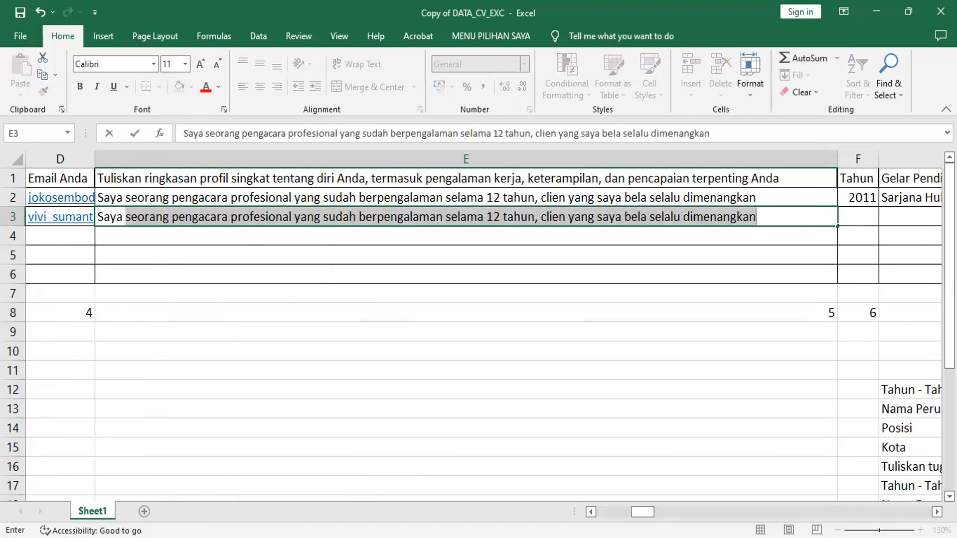
type("a")
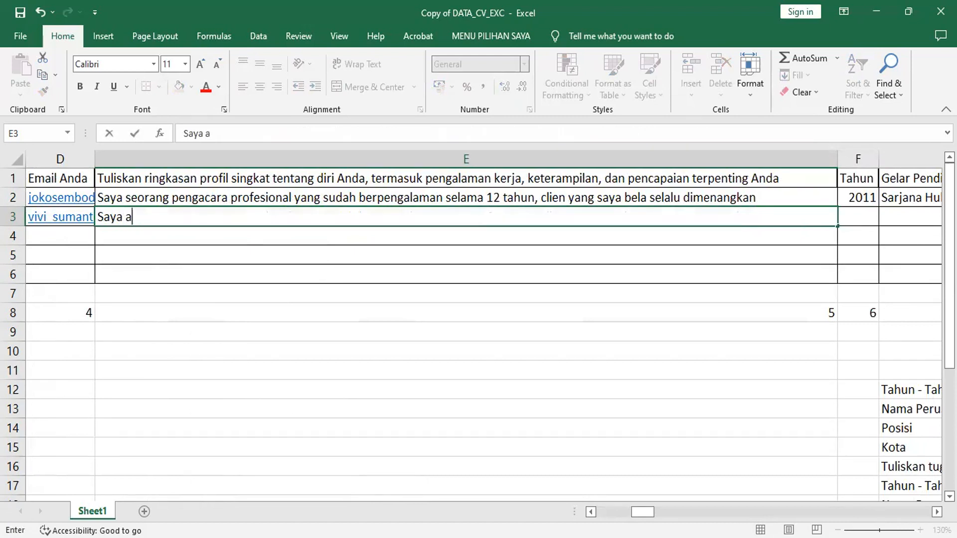
key("BackSpace")
type("berprofe")
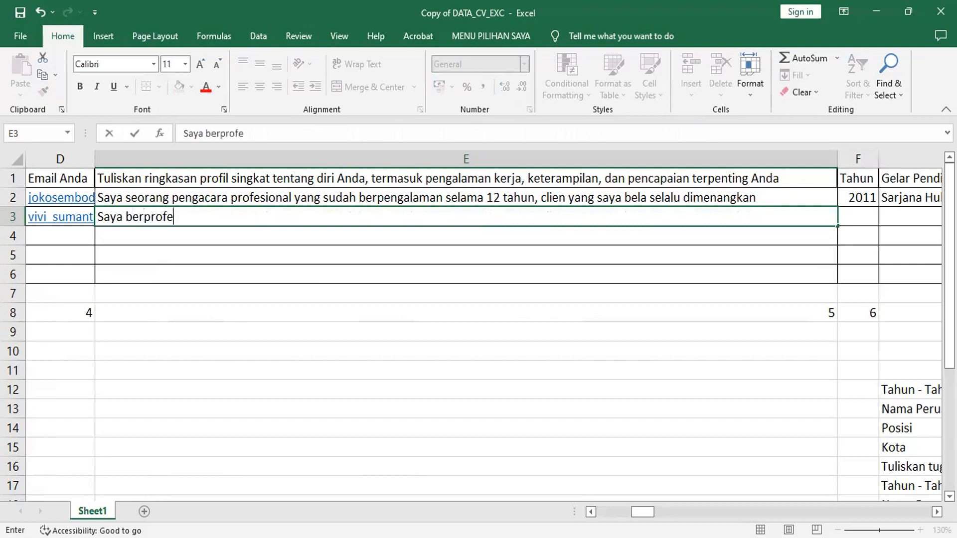
type("si sebagai koordi")
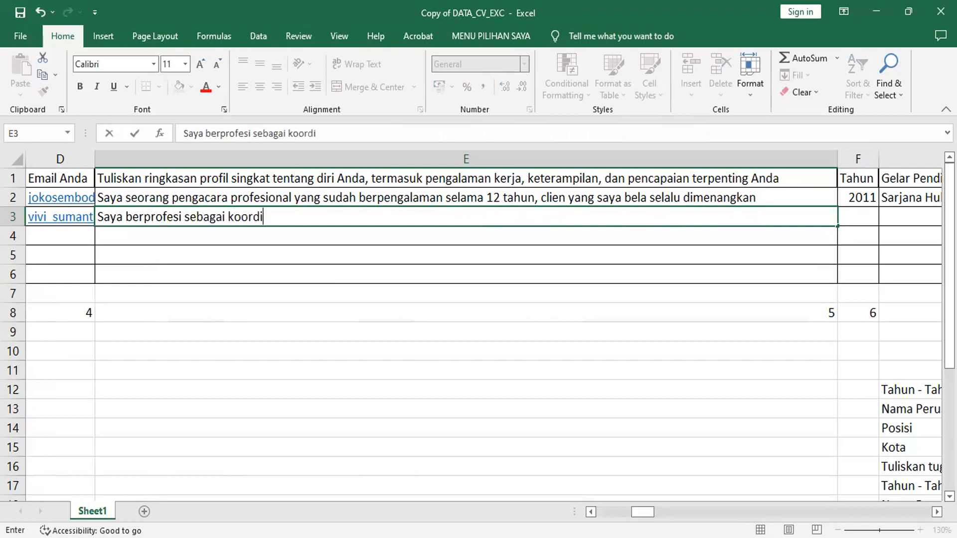
type("nator UMKM tingkat ")
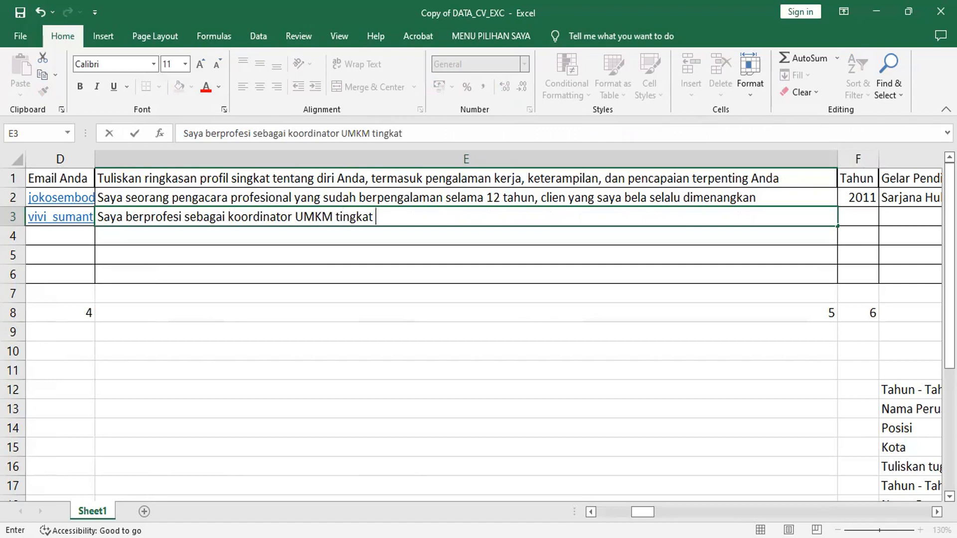
type("Nasioanal,")
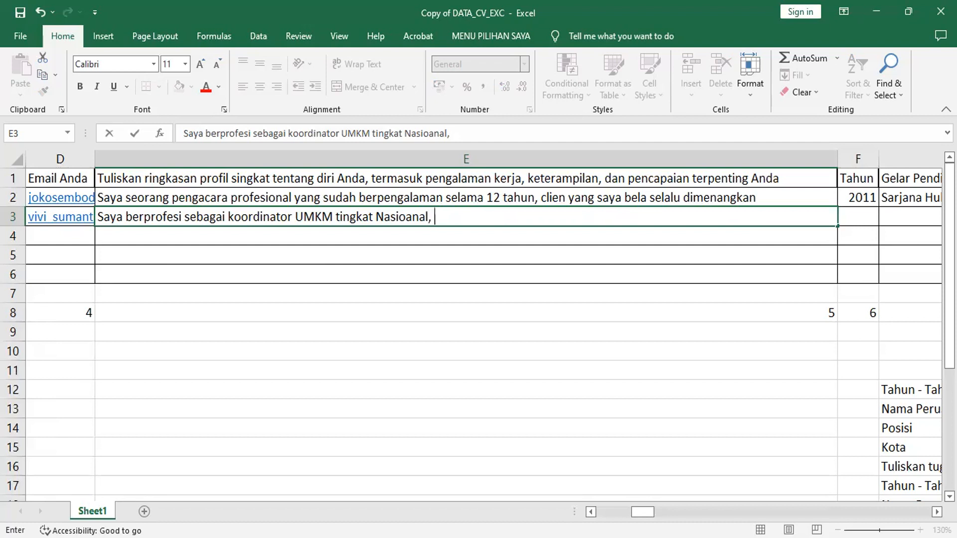
type("memberi")
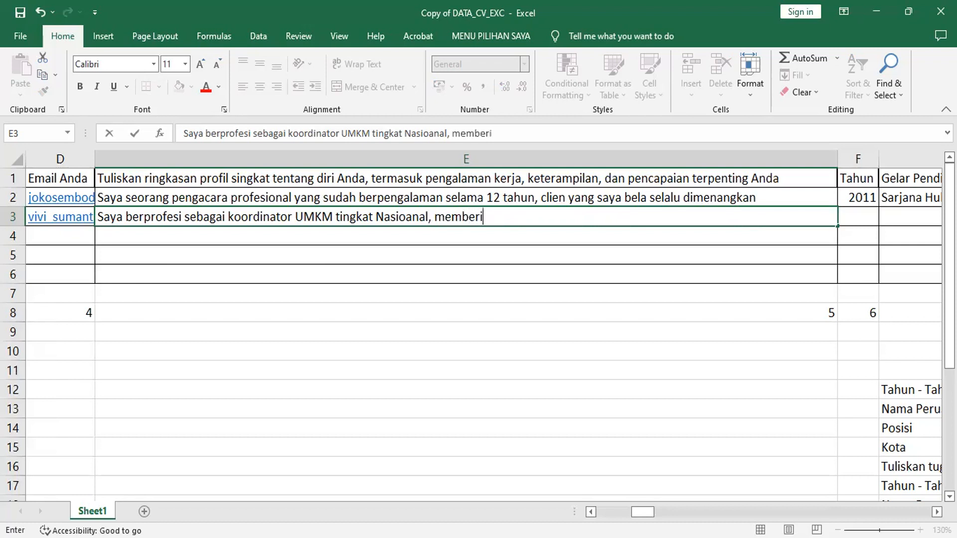
type("kan pelatihan")
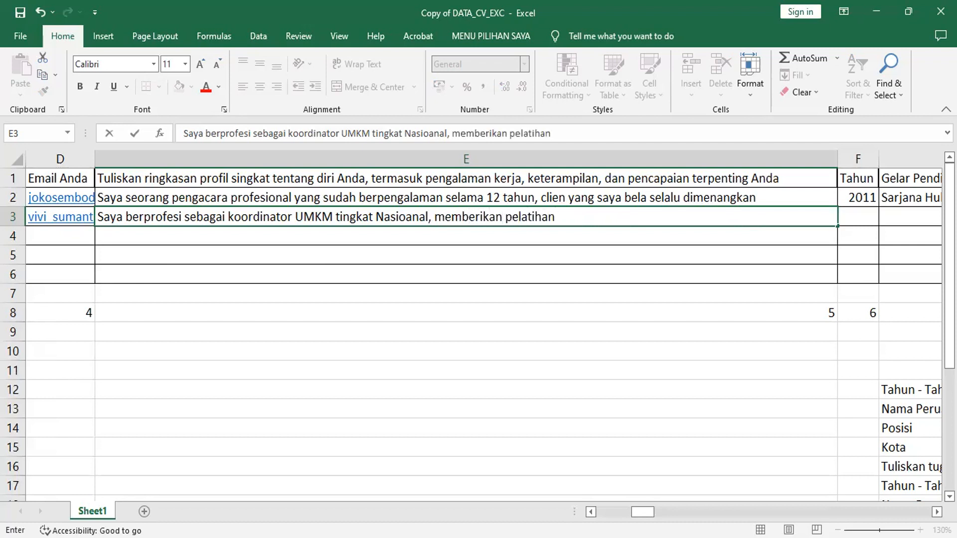
type(" Kewirausaha")
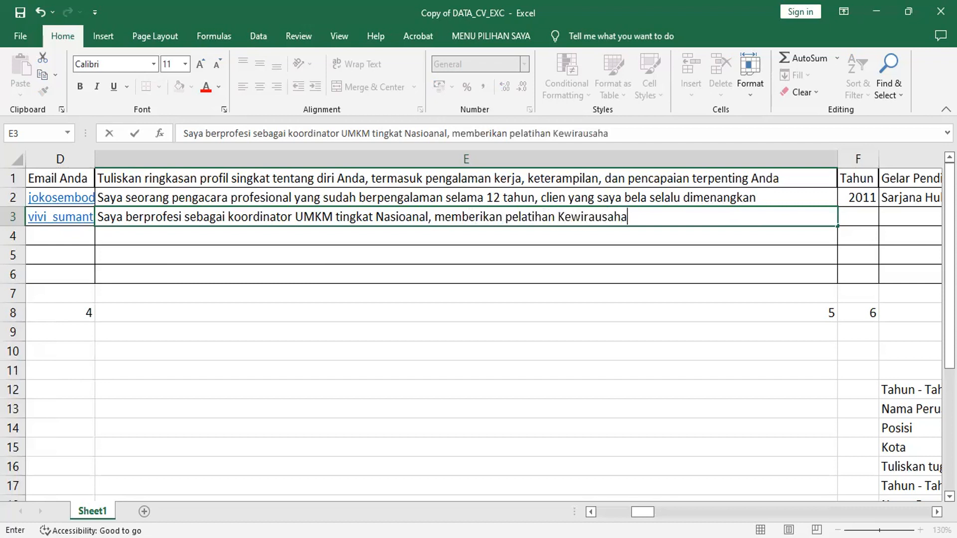
type("an,")
type("Spesial")
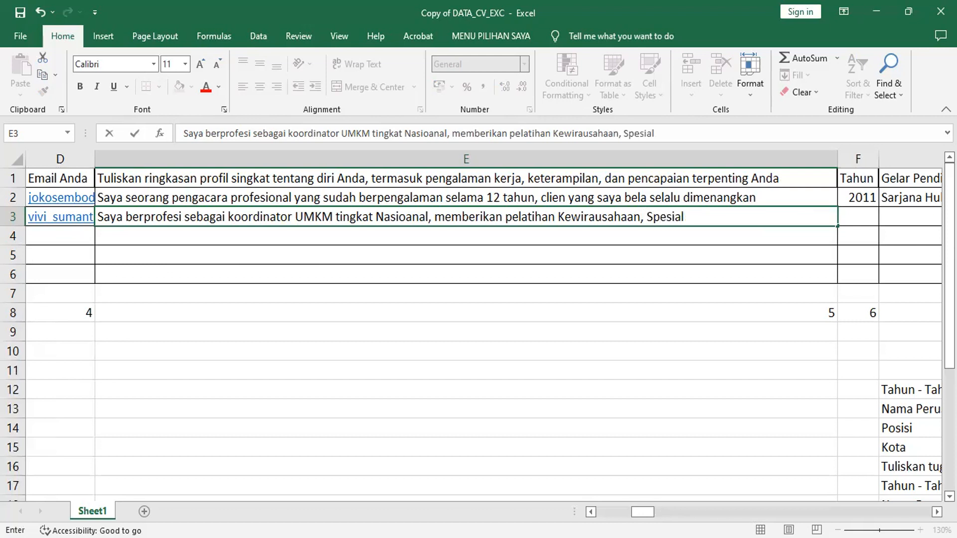
type("is Public Speaking")
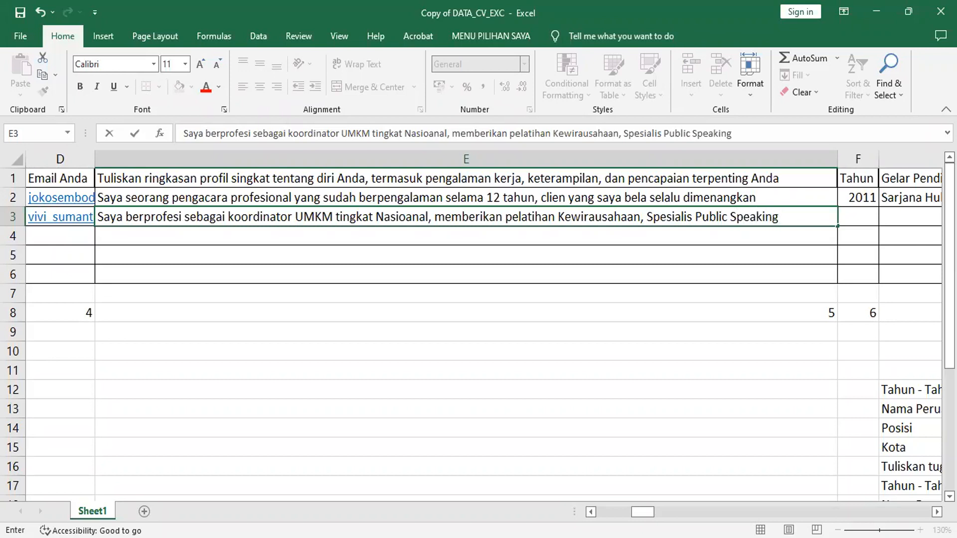
Finish the summary with awards from private and government institutions and commit it.
type(", berp")
type("t")
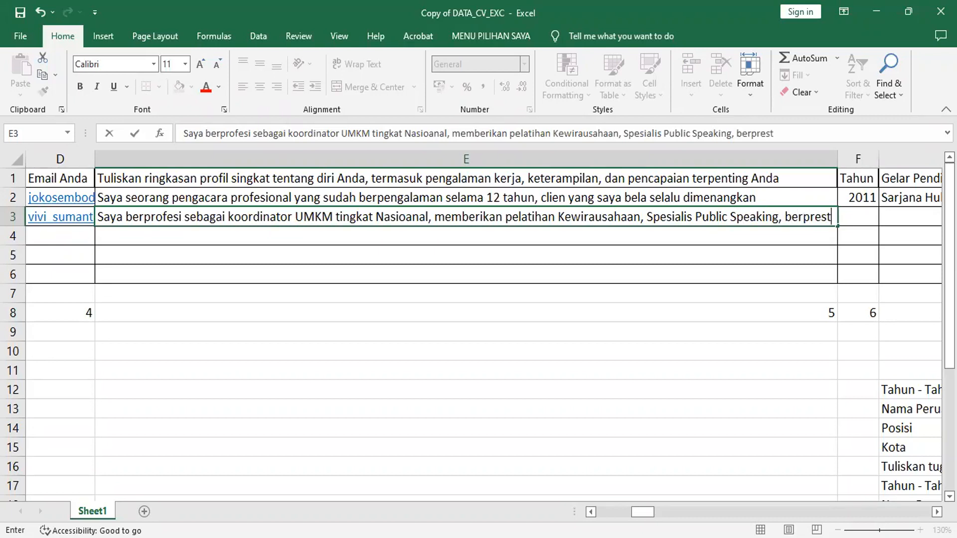
type("asi dan mempero")
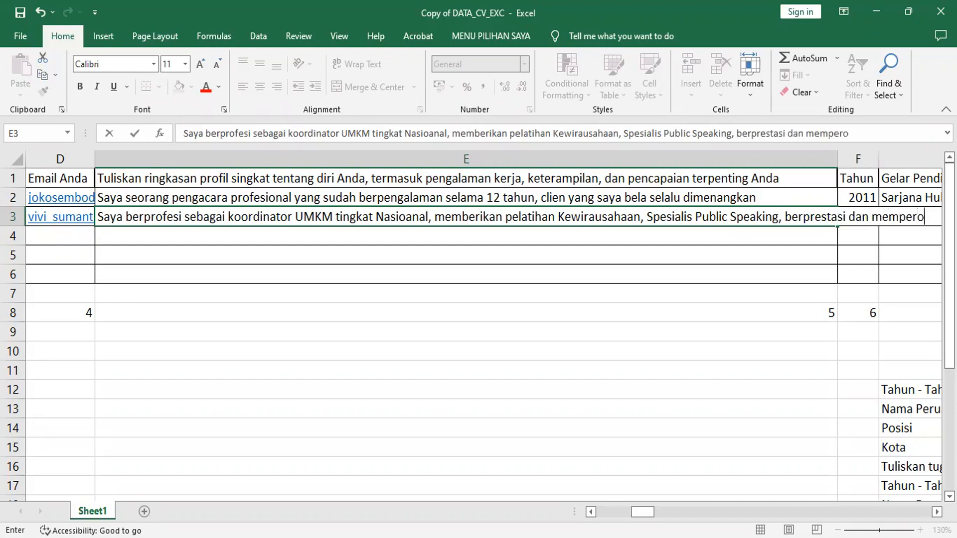
type("leh peng")
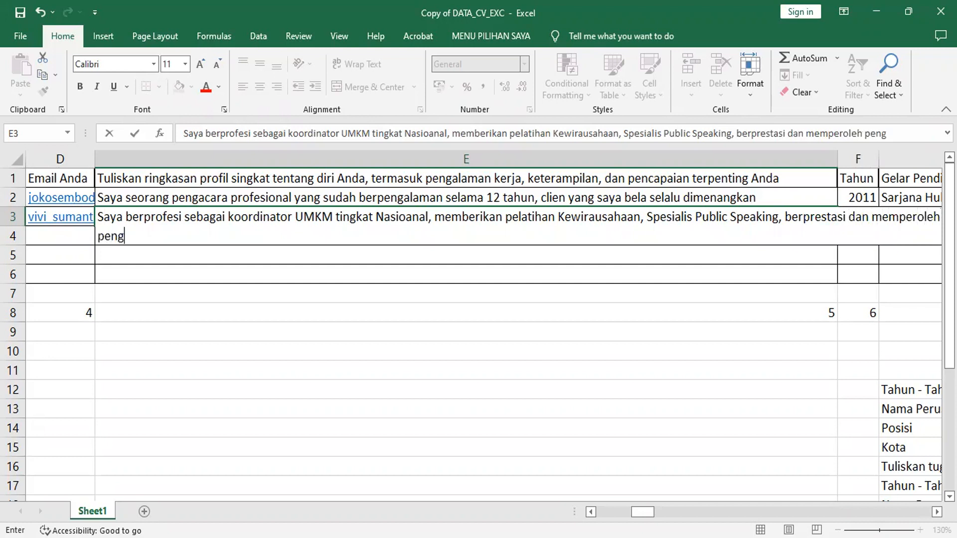
type("hargaan")
key("BackSpace")
key("BackSpace")
type("an")
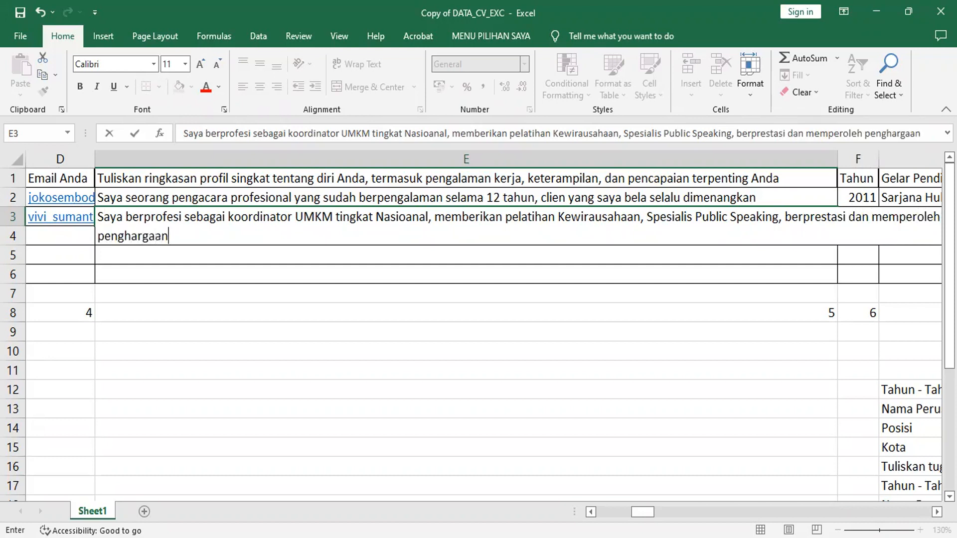
type(" dari beberap")
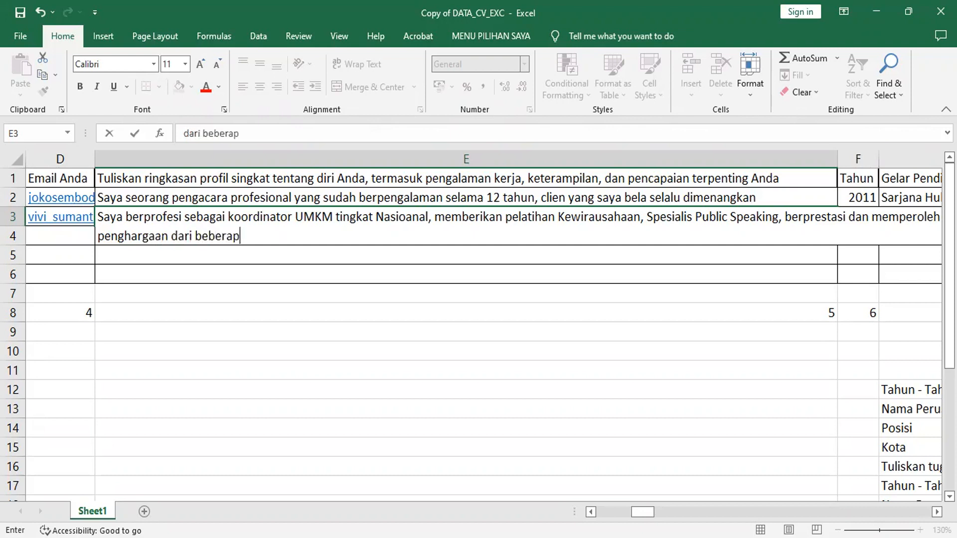
type("a instri")
key("BackSpace")
key("BackSpace")
type("itusi ")
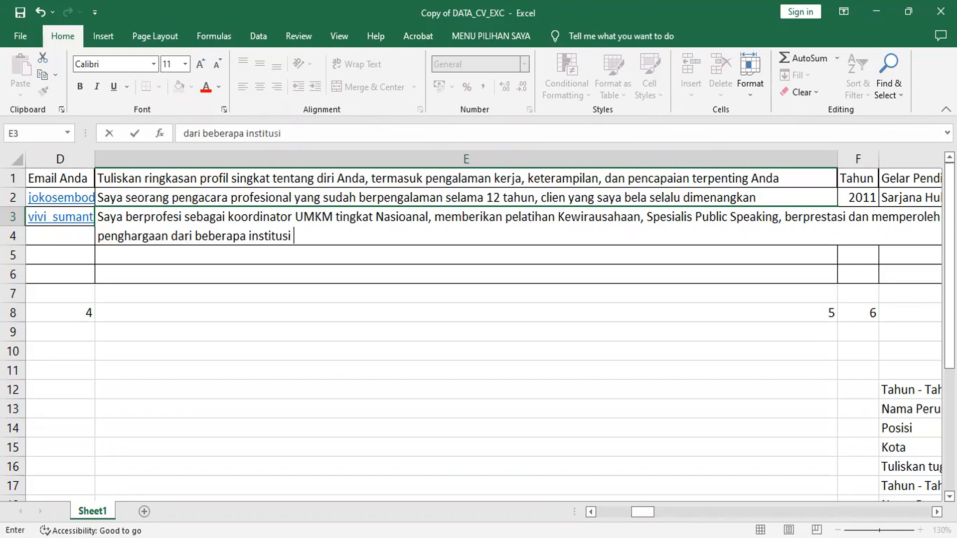
type("Swasta maupu")
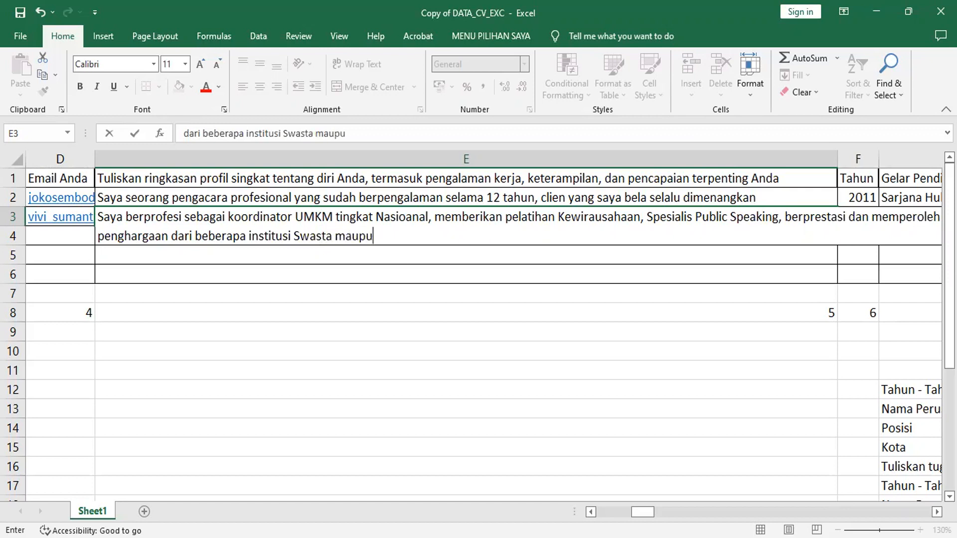
type("n Pemerin")
type("tah")
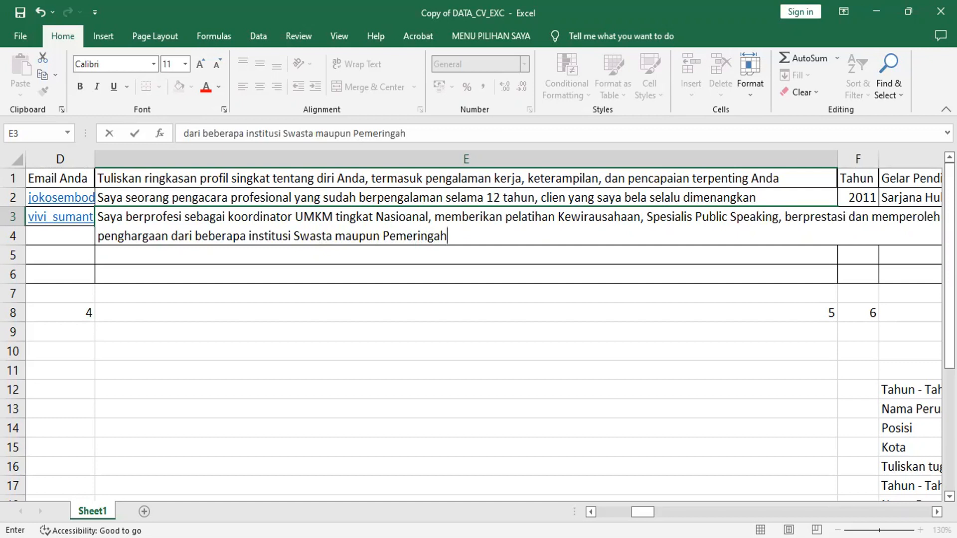
key("Tab")
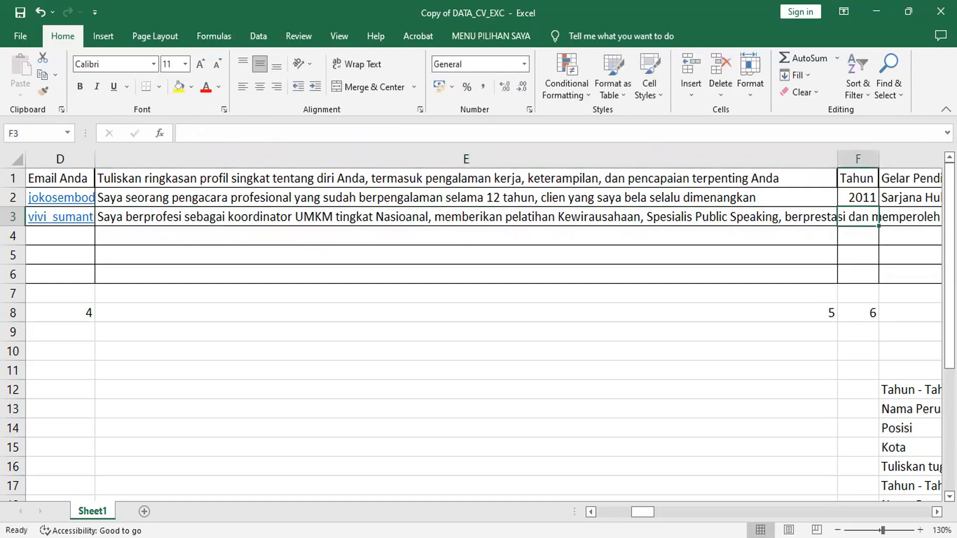
Enter 2019 in F3 and Sarjana Ekonomi in G3.
type("2019")
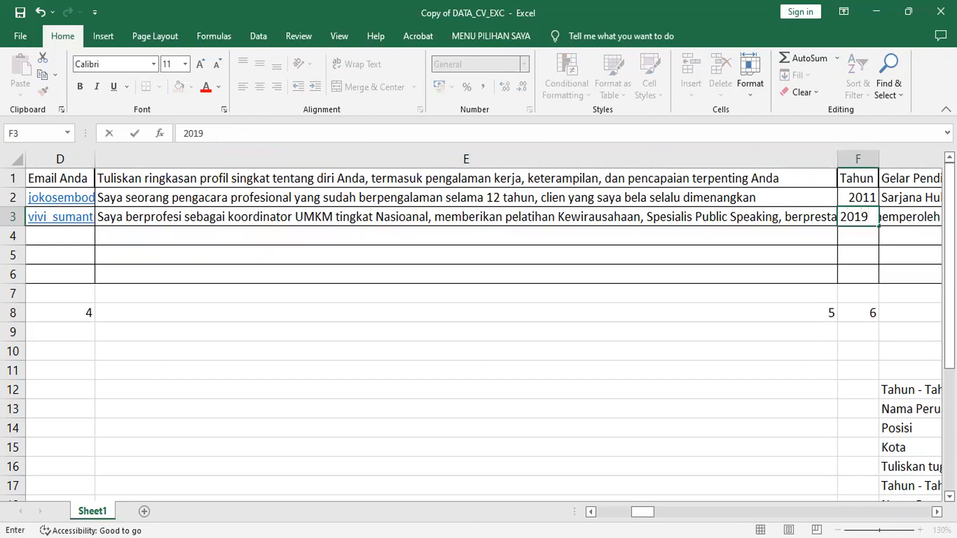
key("Tab")
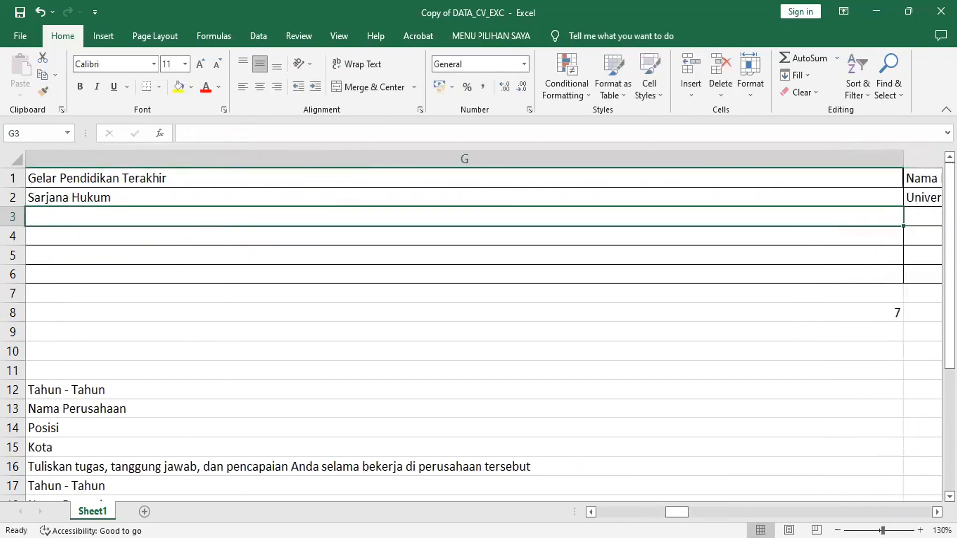
type("Sarjan")
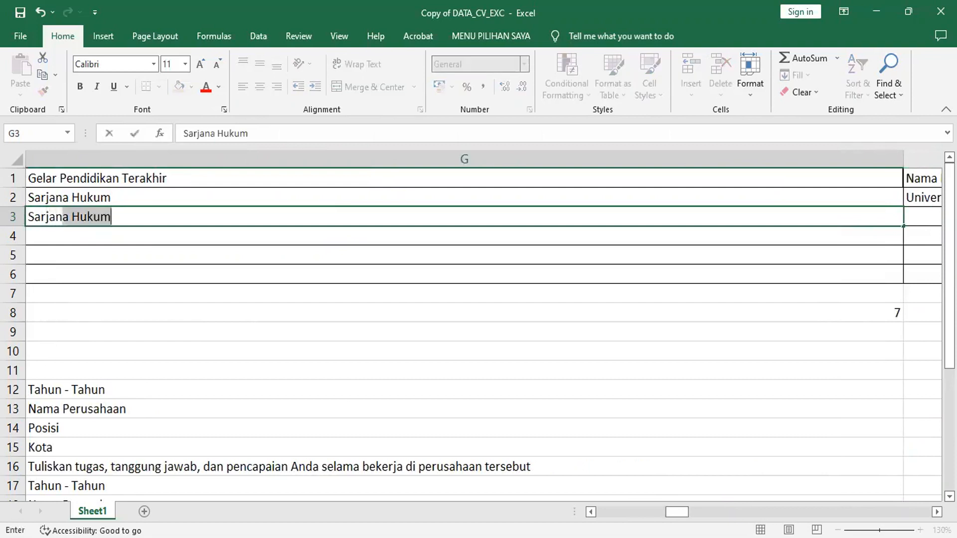
type("a Ekonom")
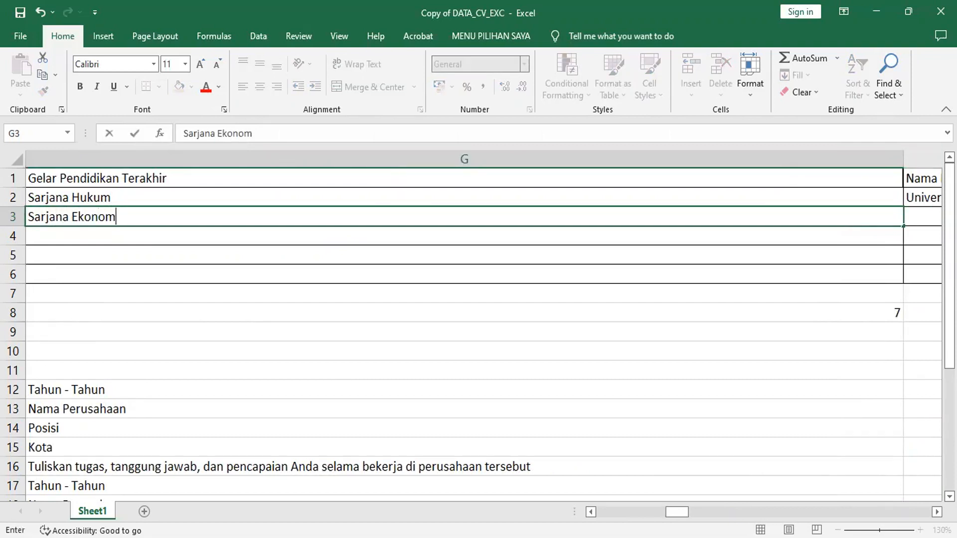
type("i")
key("Tab")
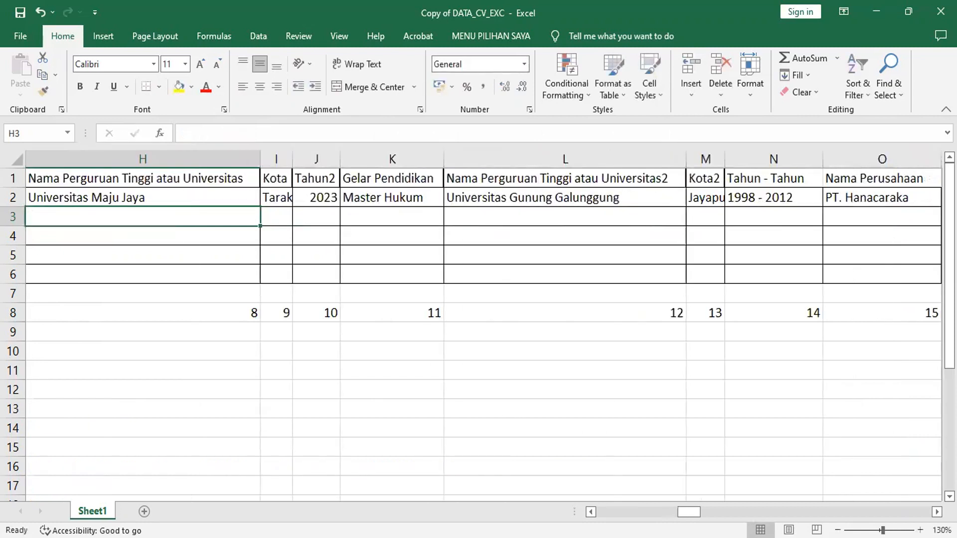
Enter Politeknik Panca Buana as the college name in H3.
type("Politeks")
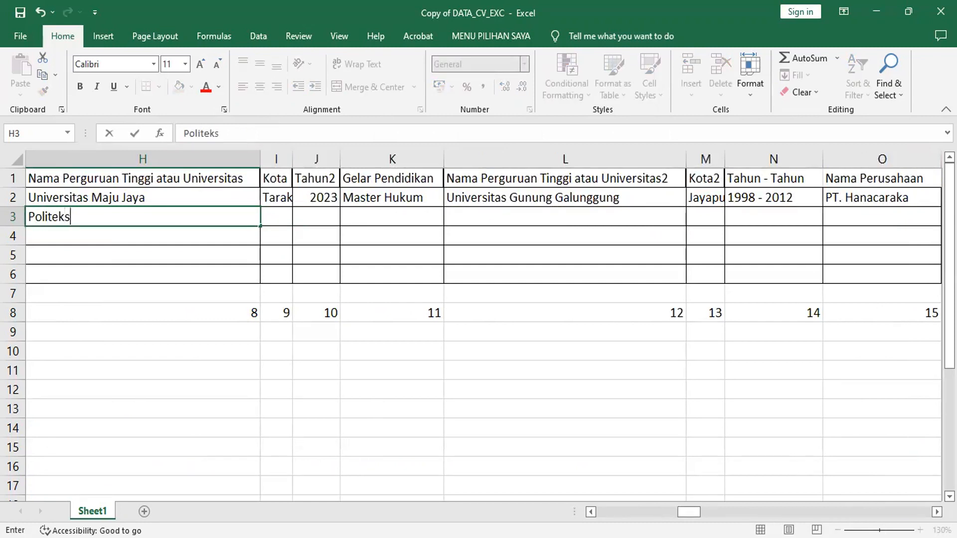
key("BackSpace")
type("nik Panca Buana")
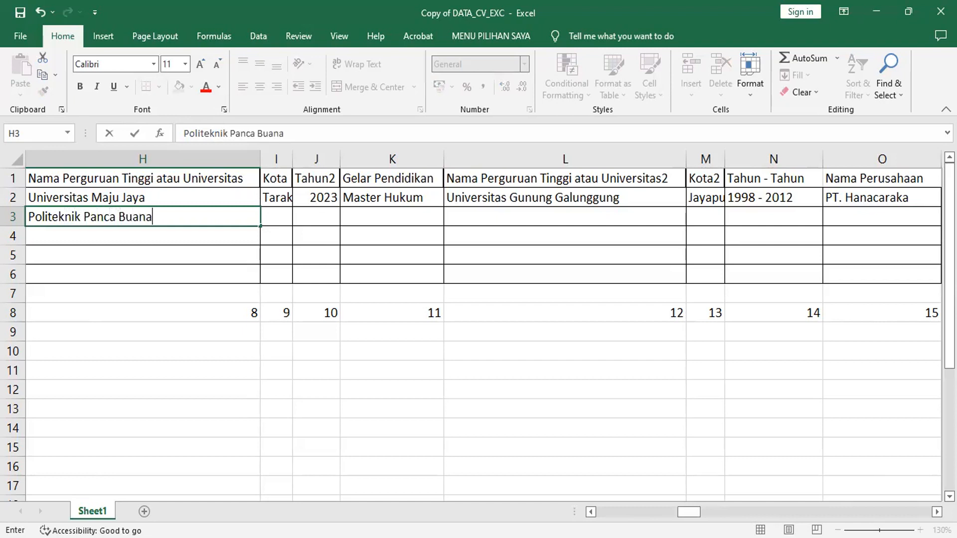
key("Tab")
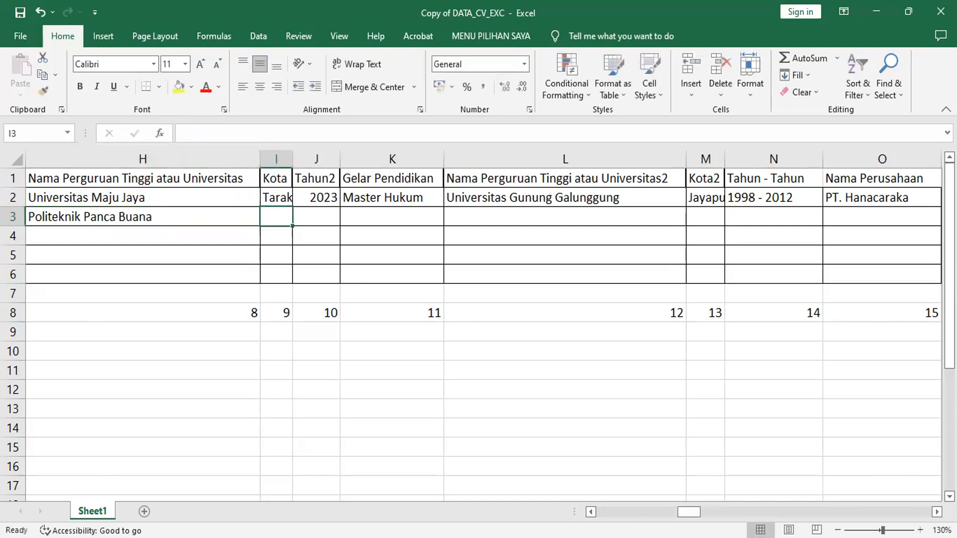
Enter Manado in I3 and 2022 in J3, then type MBA as the degree in K3.
type("Manado")
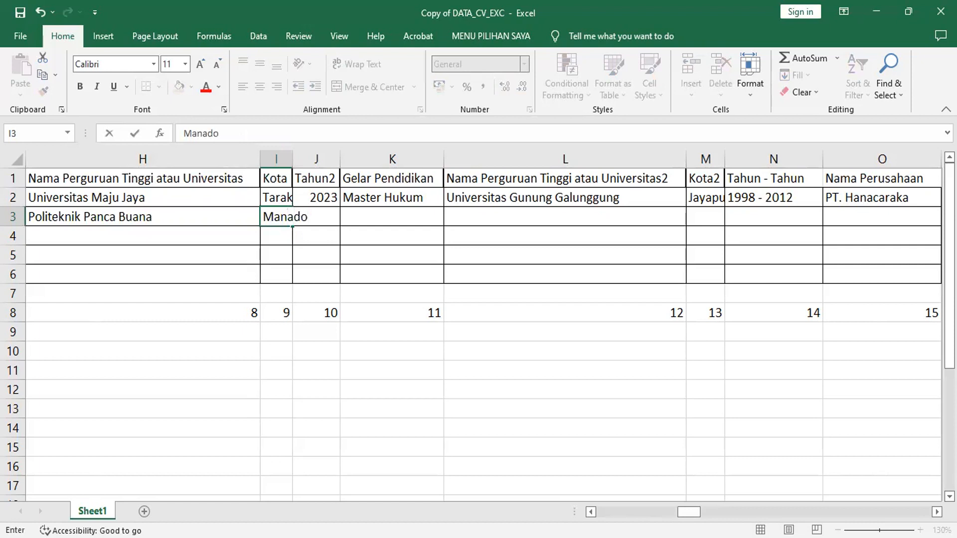
key("Tab")
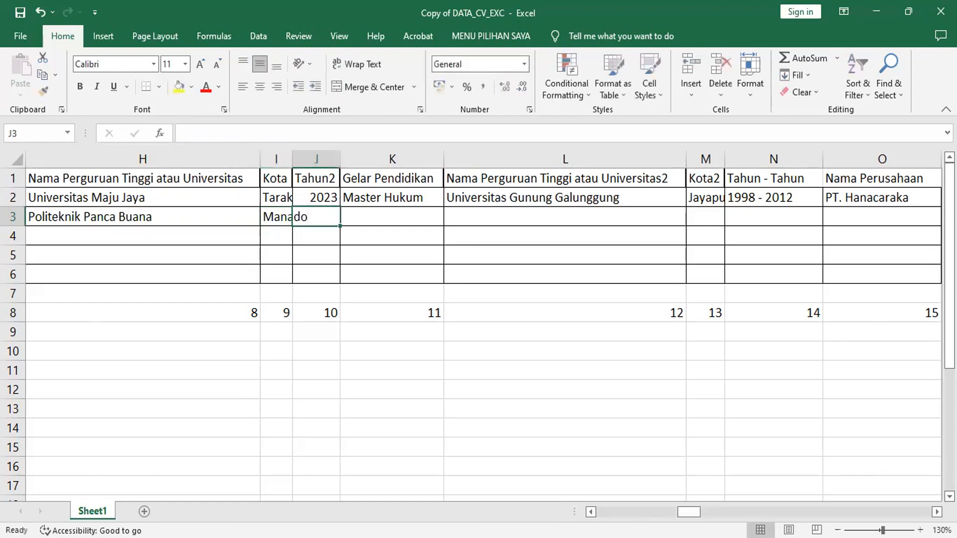
type("20")
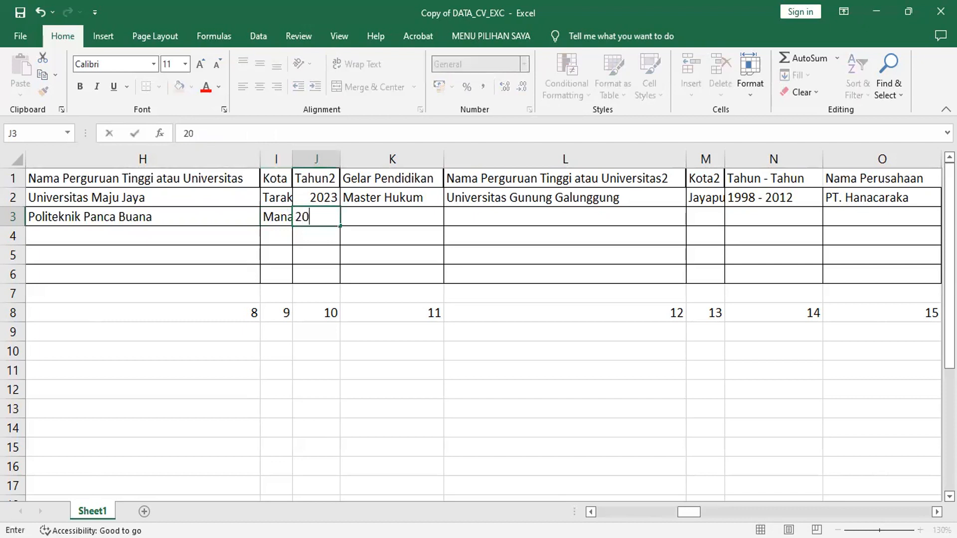
type("22")
key("Tab")
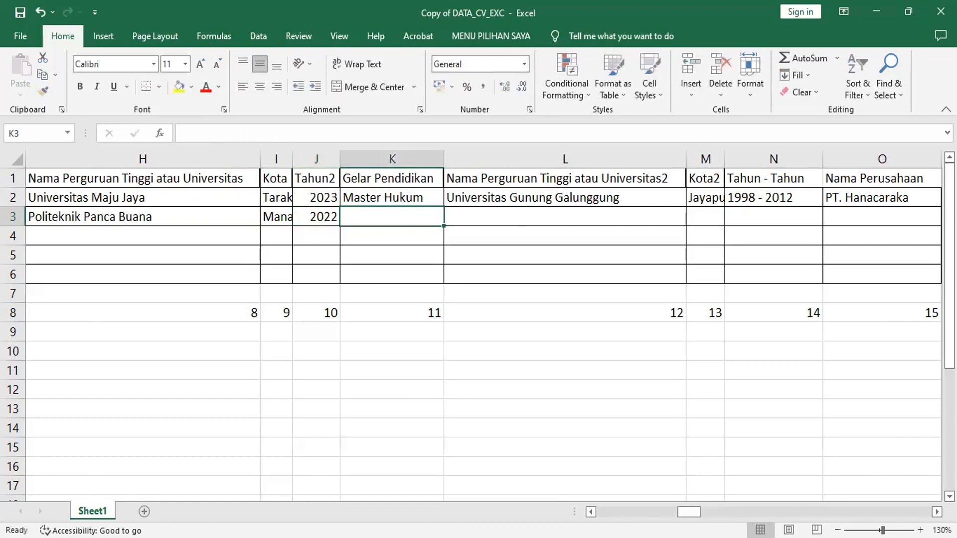
type("Ma")
key("BackSpace")
key("BackSpace")
key("BackSpace")
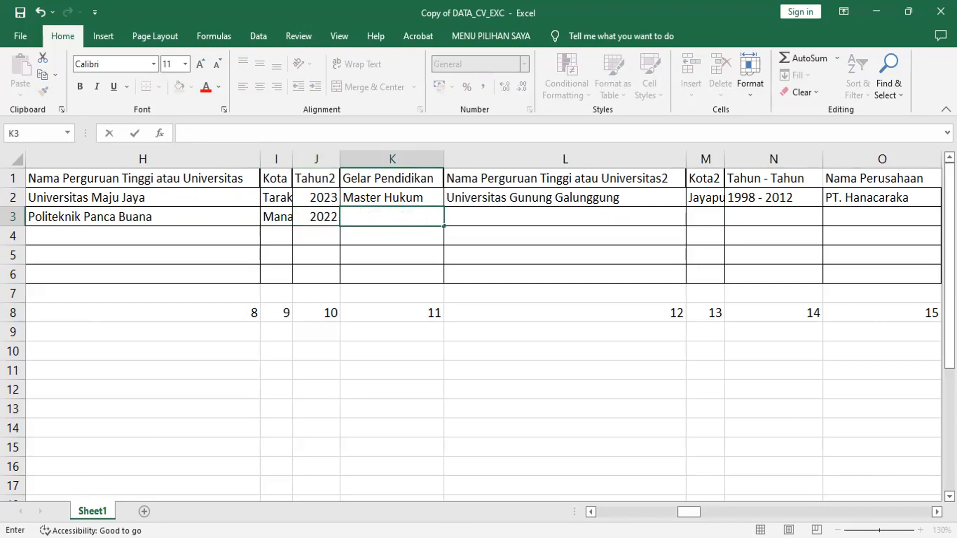
type("M")
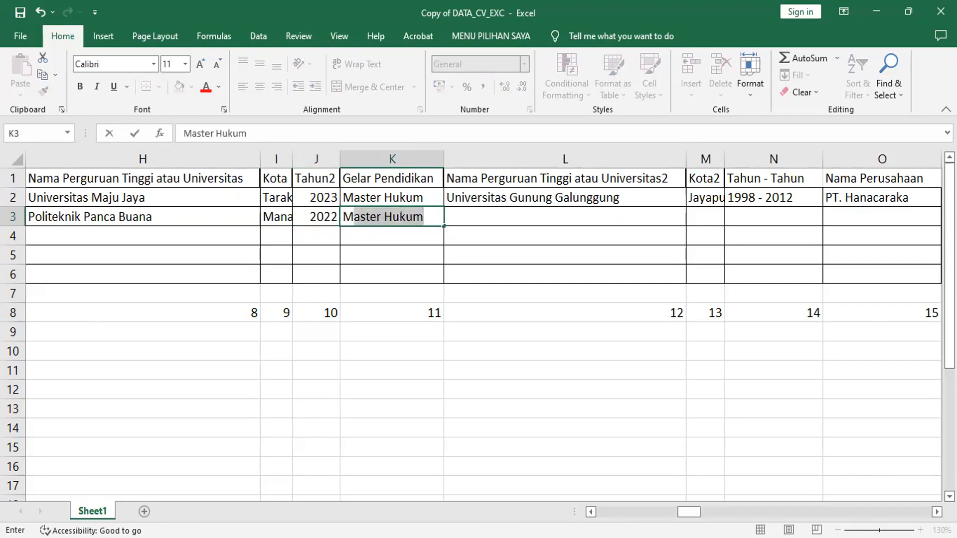
type("BA")
Commit MBA, then enter Universitas Jangka Panjang and Bogor in L3 and M3.
key("Tab")
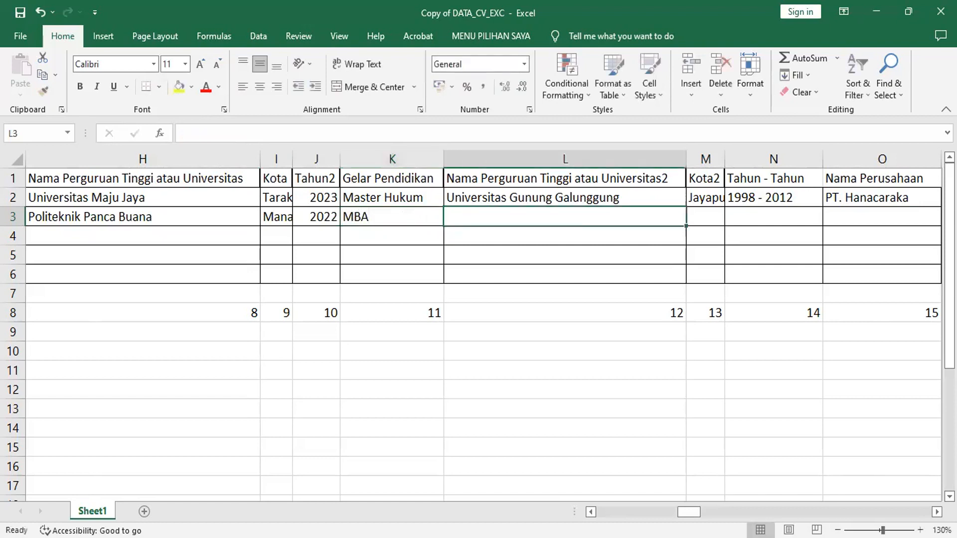
type("Universi")
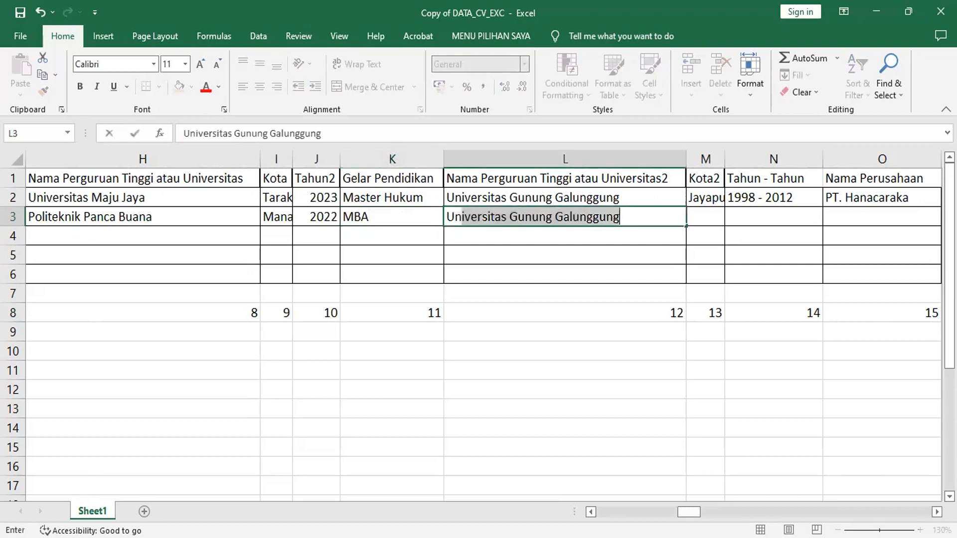
type("tas ")
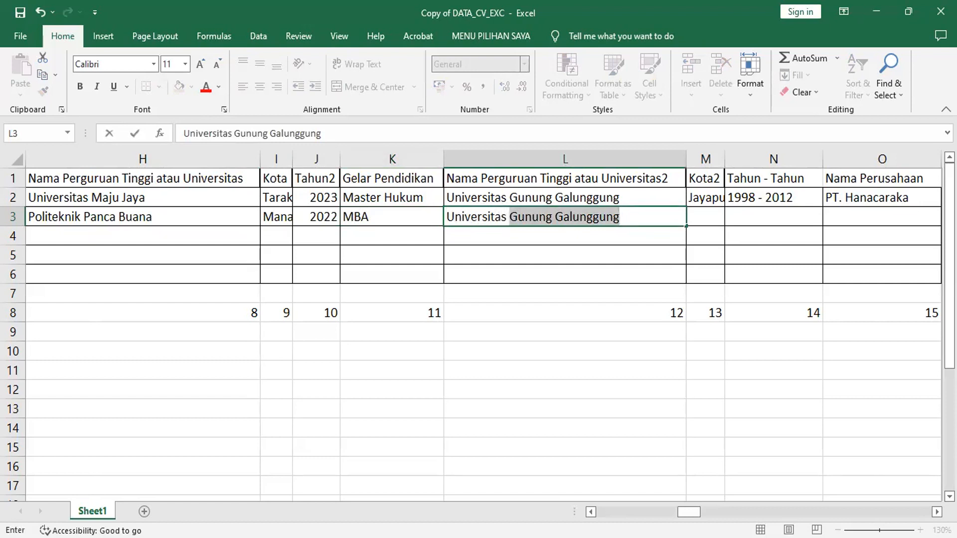
type("Jangka")
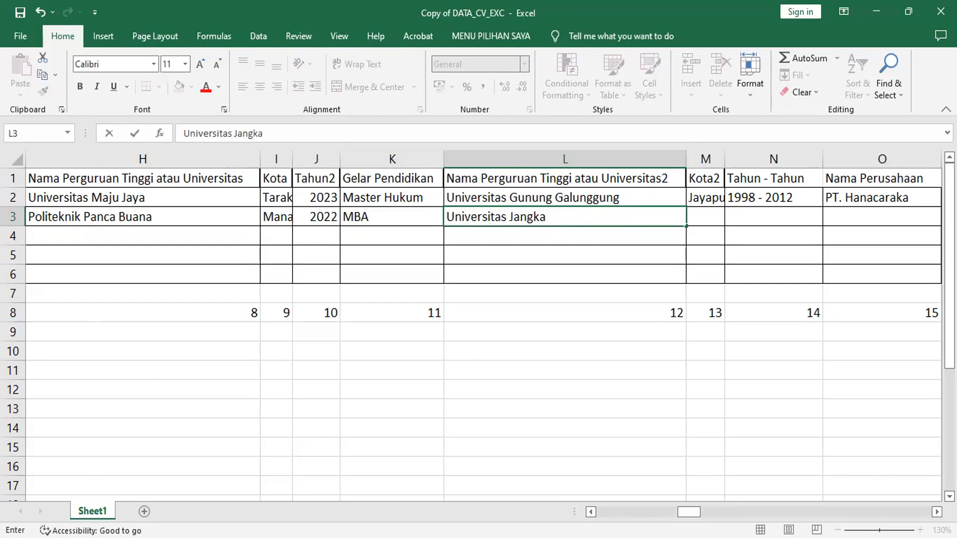
type("Panjang")
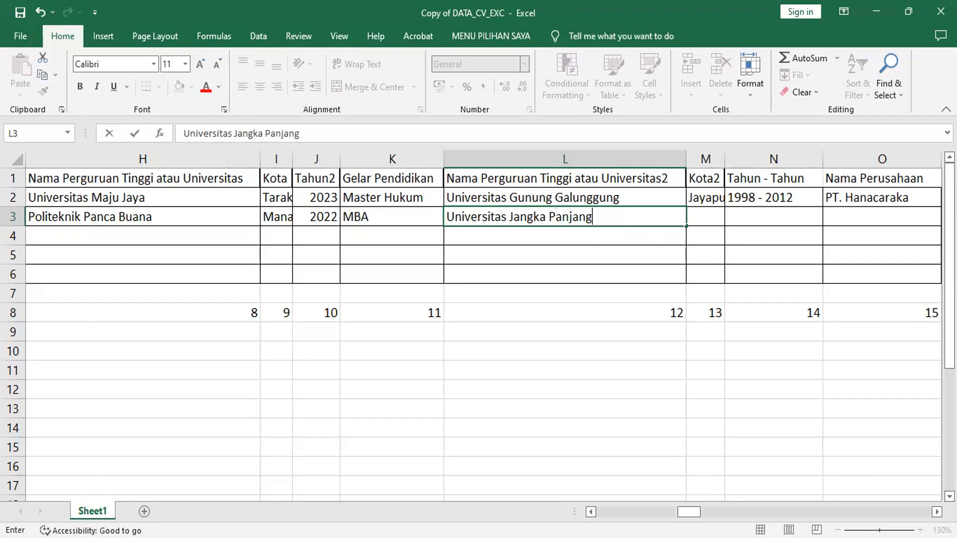
key("Tab")
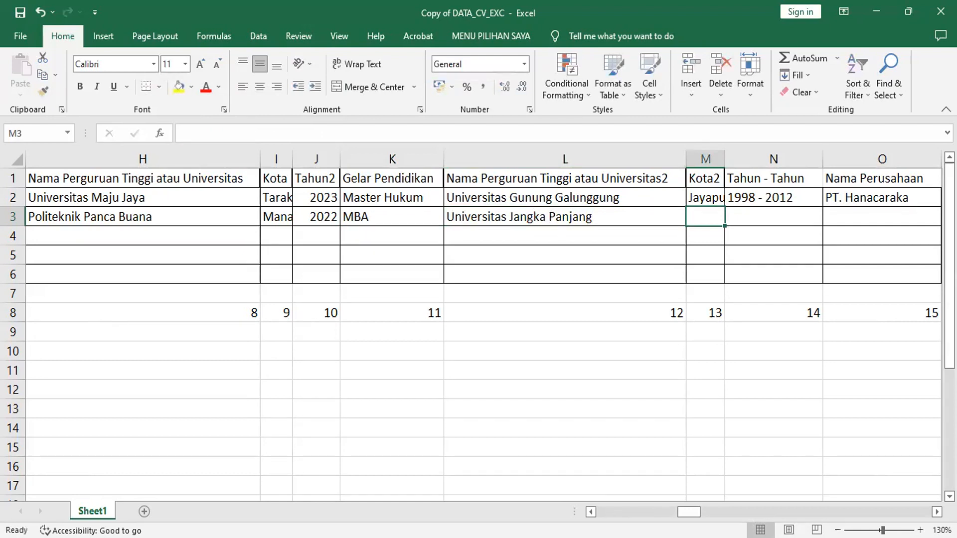
type("Bogor")
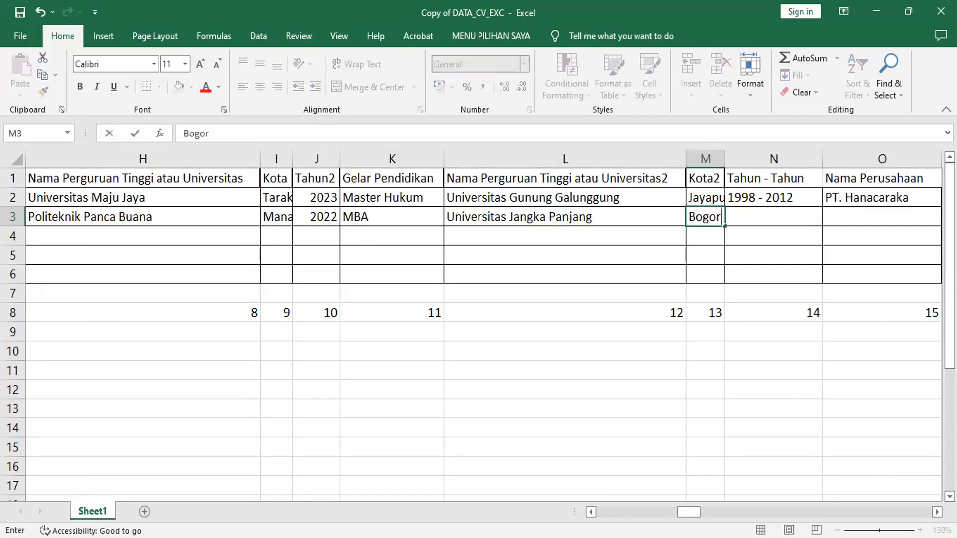
key("Tab")
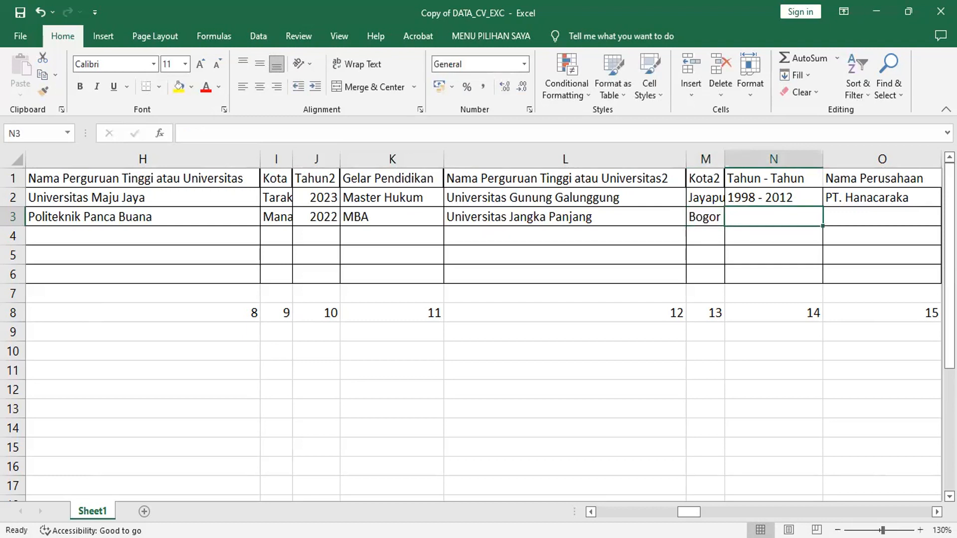
Enter 1999 - 2010, CV. Gali Ilmu, Motivator and Jakarta in N3 through Q3.
type("1999 ")
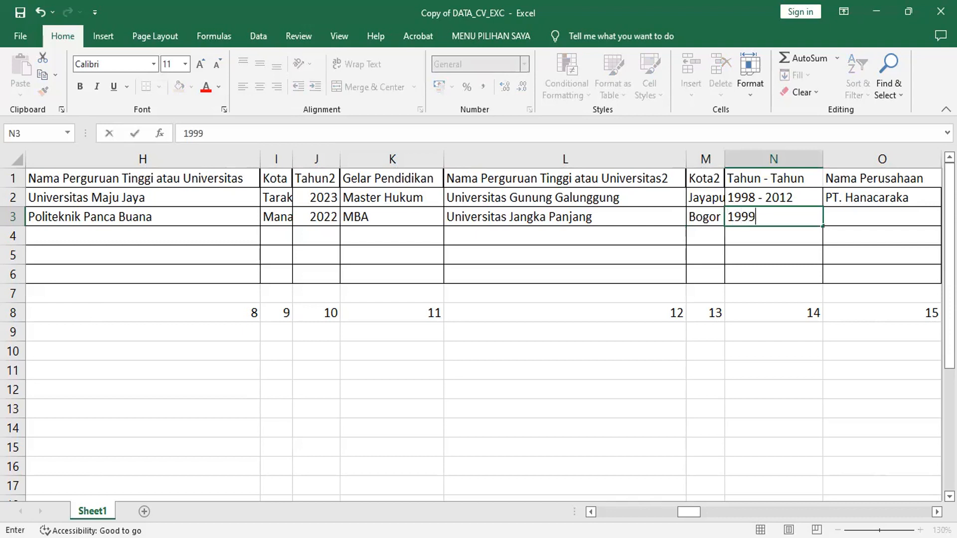
type("- 2010")
key("Tab")
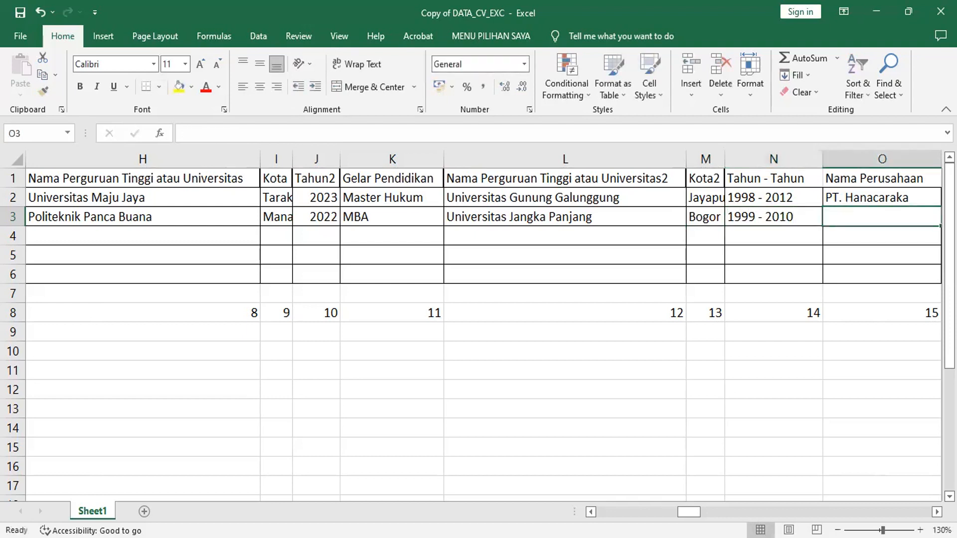
type("CV.")
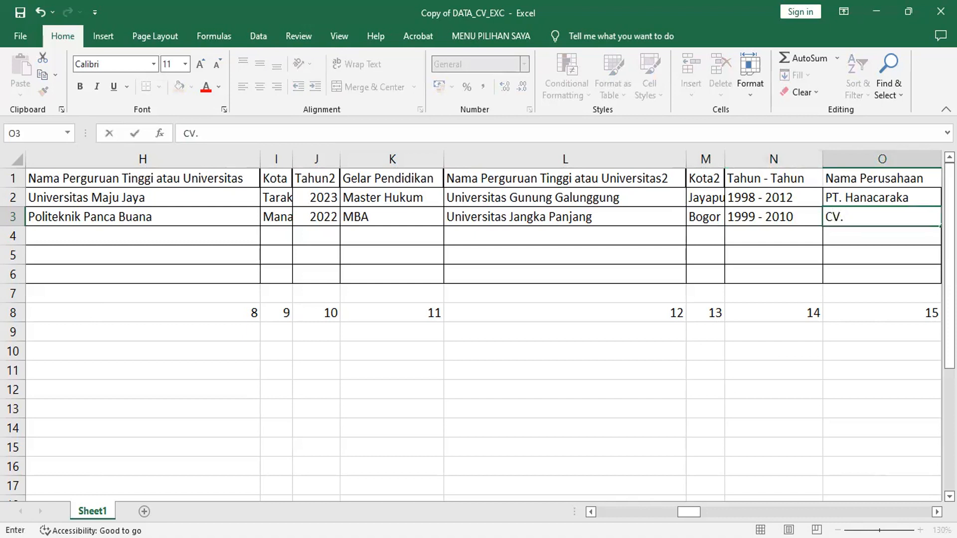
type(" Gali Ilmu")
key("Tab")
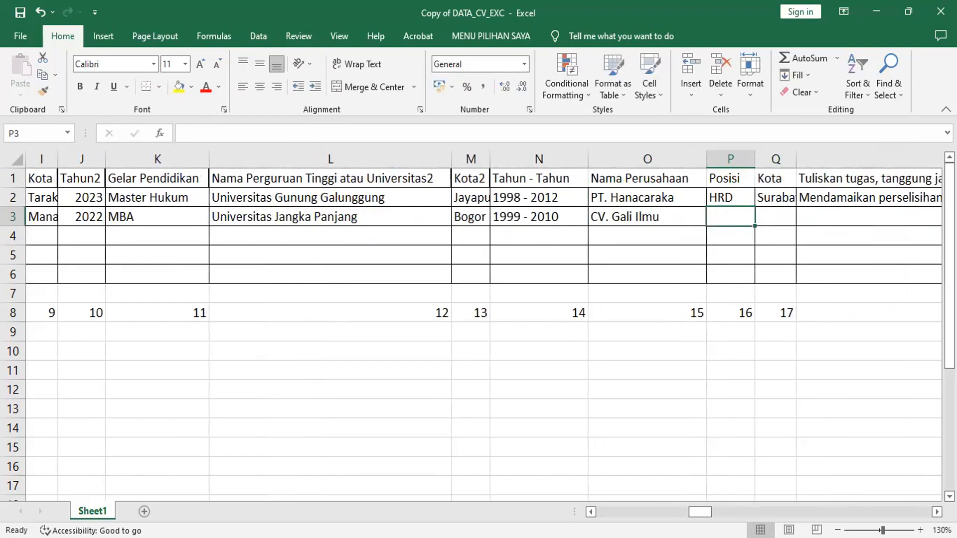
type("M")
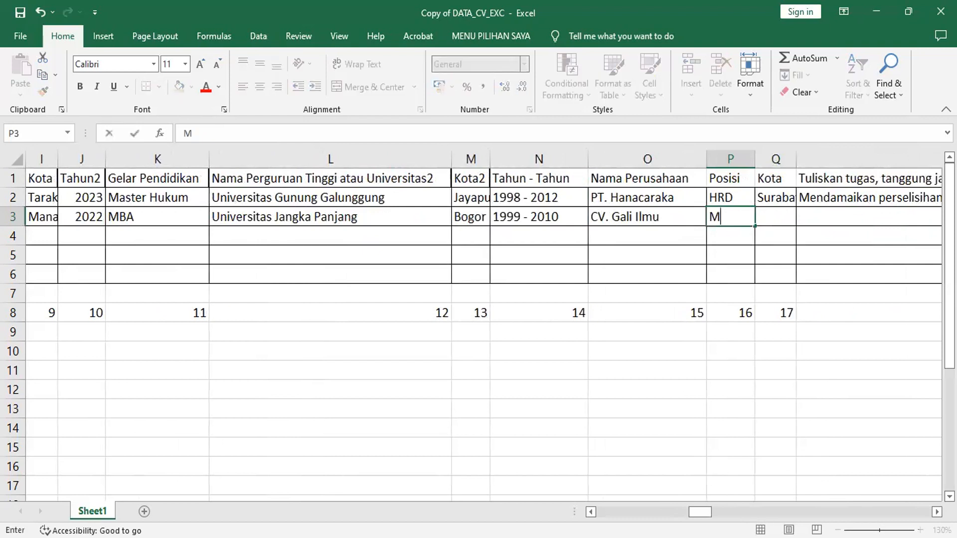
type("otivator")
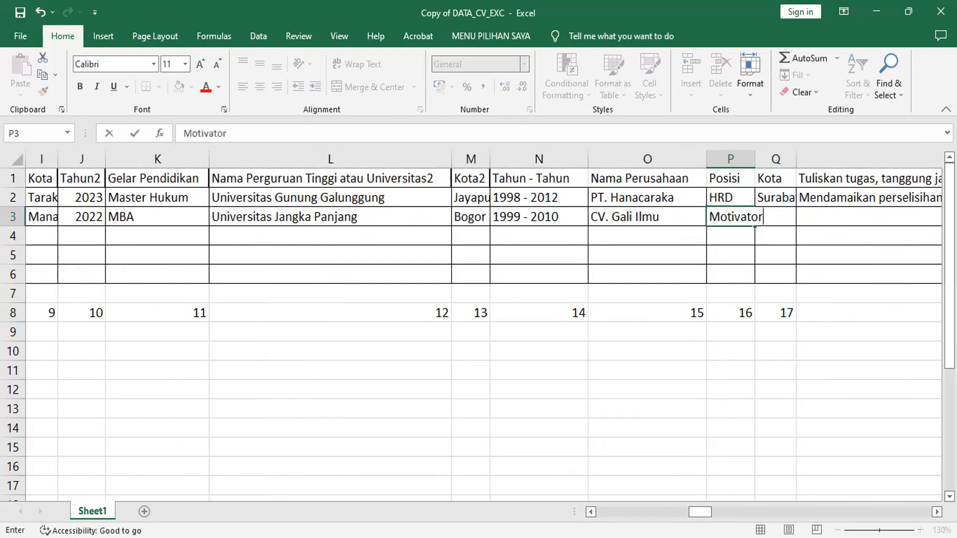
key("Tab")
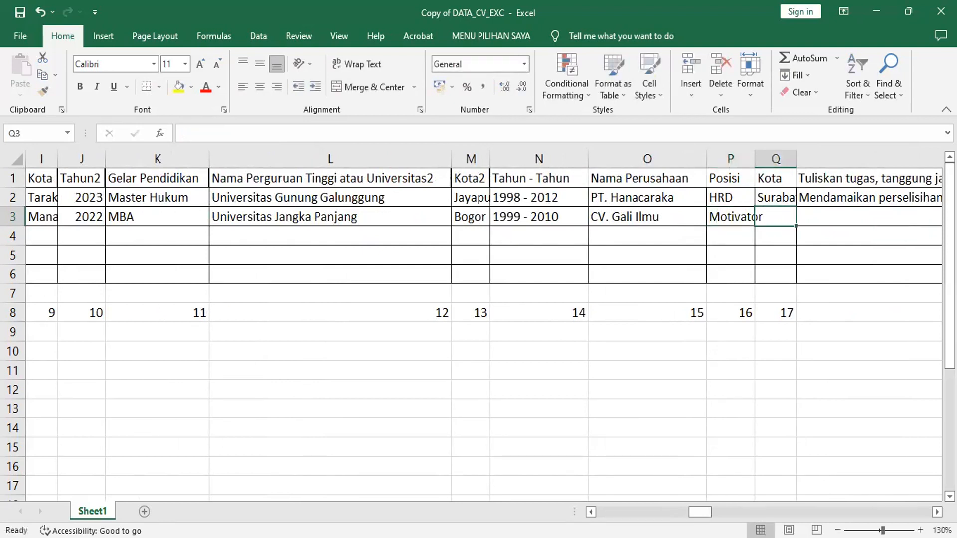
type("Jakarta")
key("Tab")
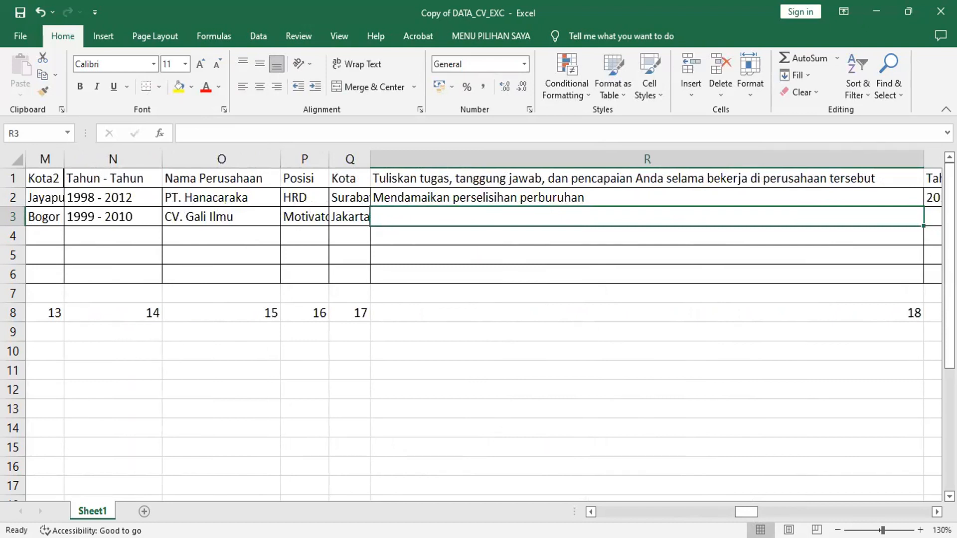
Enter R3's duties: coordinating entrepreneurship enthusiasts so employees can work independently after their contracts.
type("Mengko")
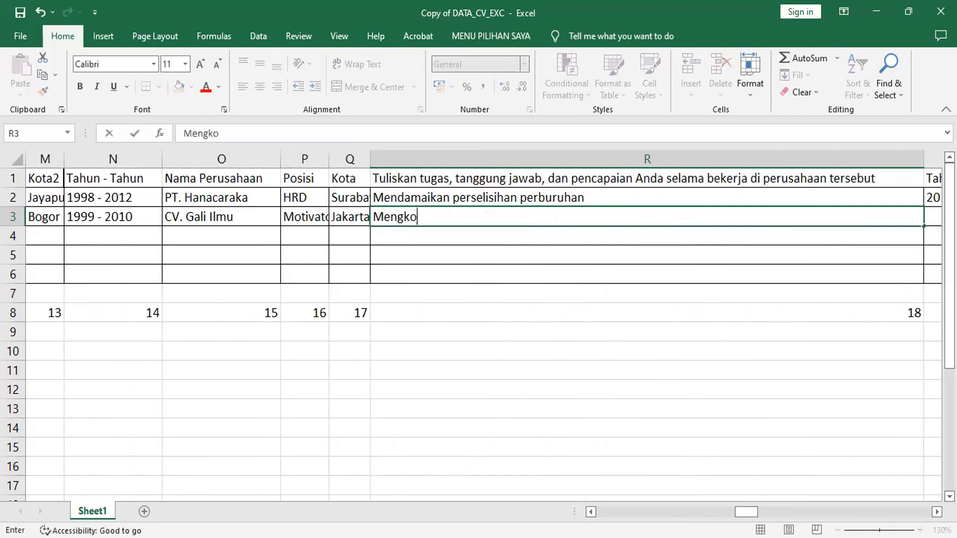
type("ordinir")
type("peminat")
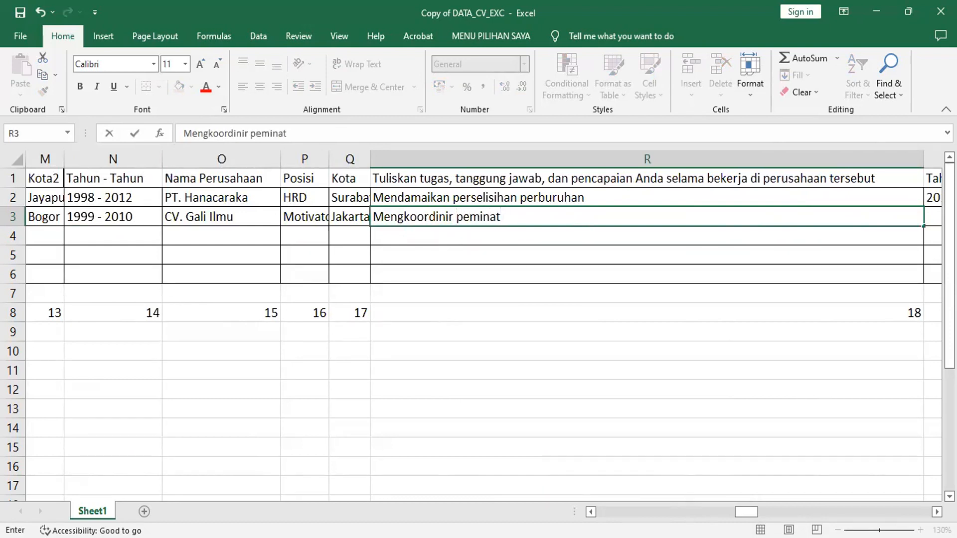
type(" kewirausahaan")
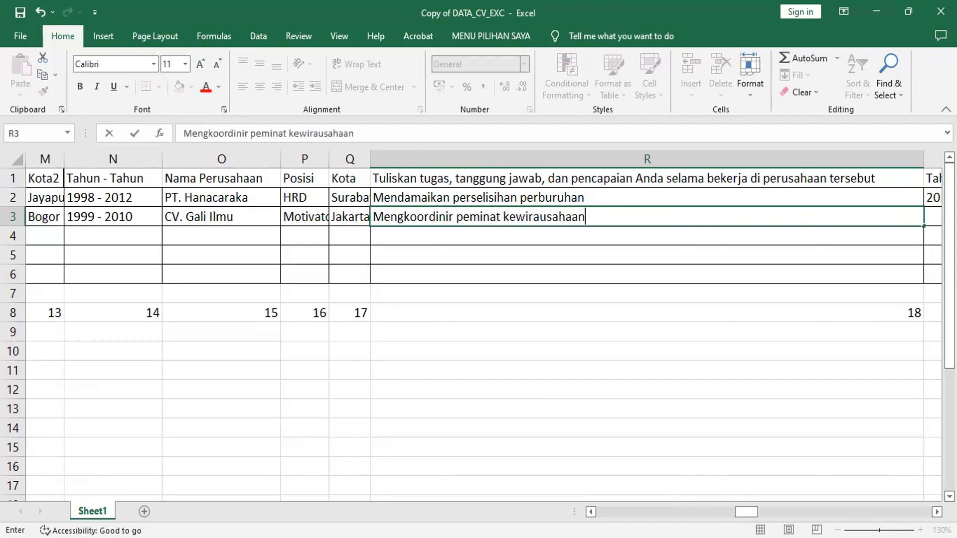
type(" yang bekerja di ")
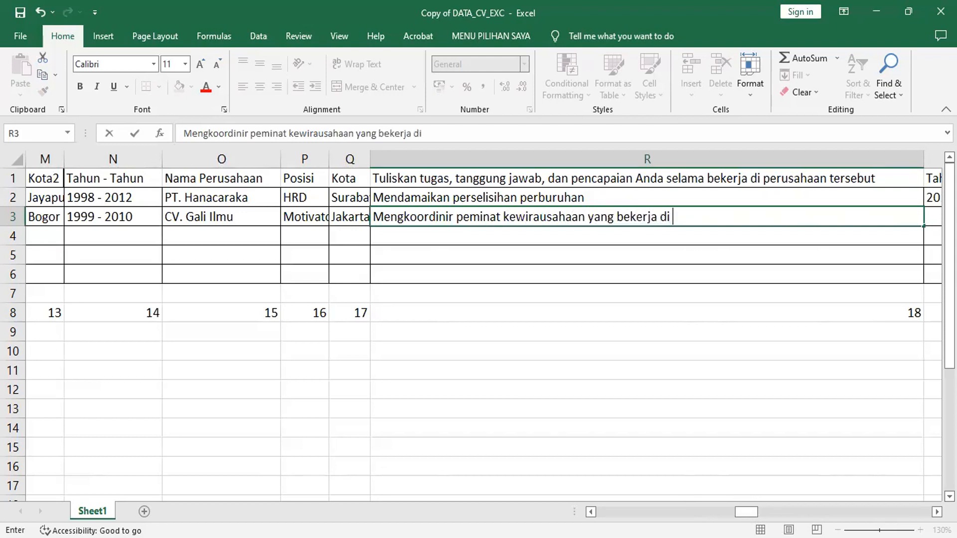
type("kantor")
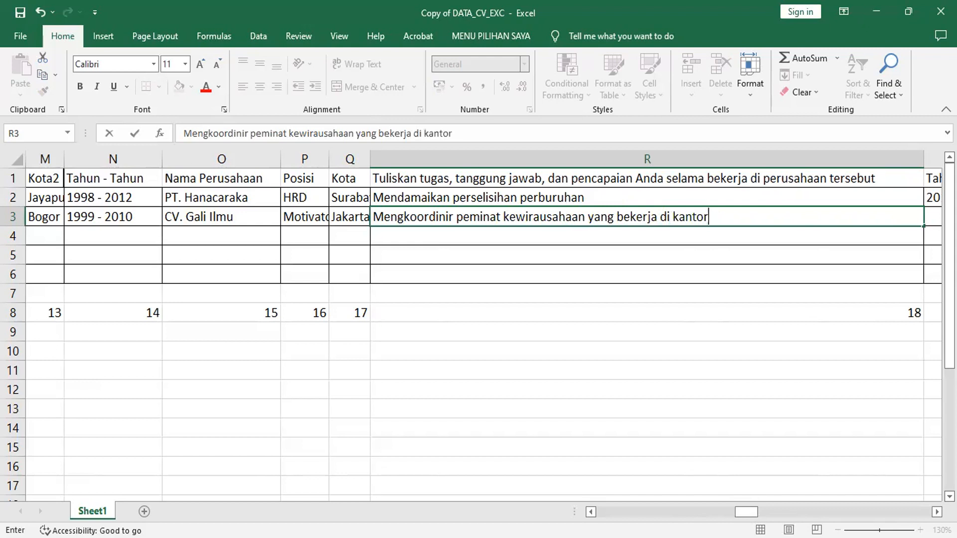
type(" saya,")
type("Ka")
key("BackSpace")
key("BackSpace")
type("kar")
type("ya")
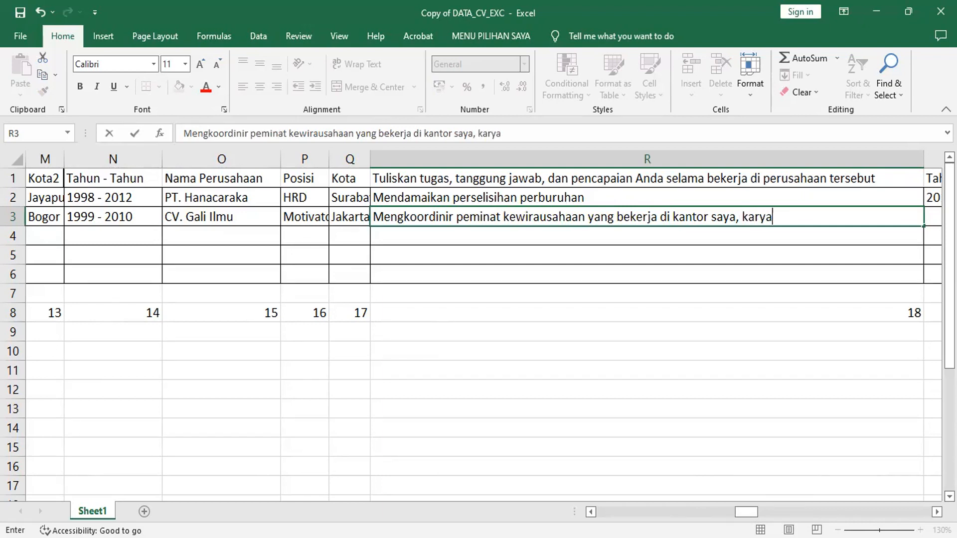
type("wan setelah")
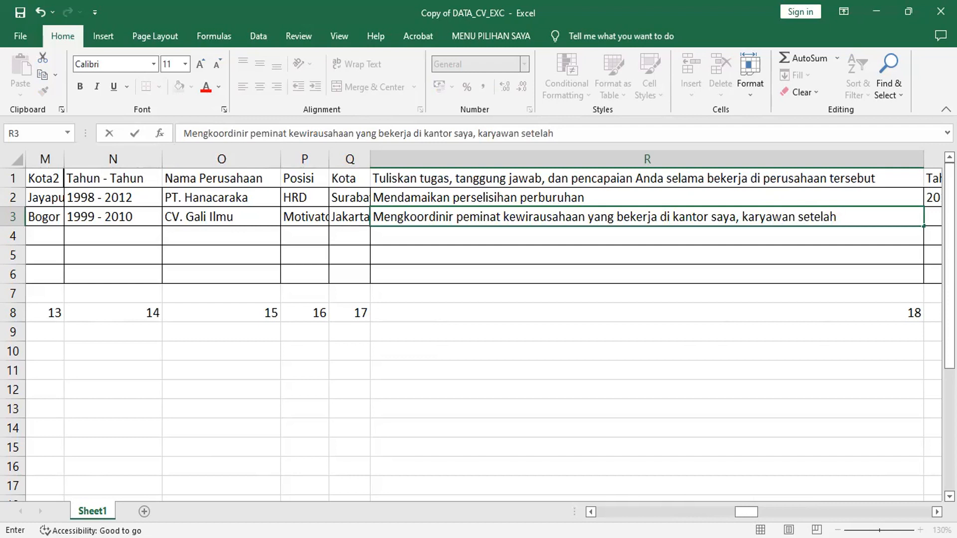
type("selesai kontrak bisa bekerja mandiri")
key("Tab")
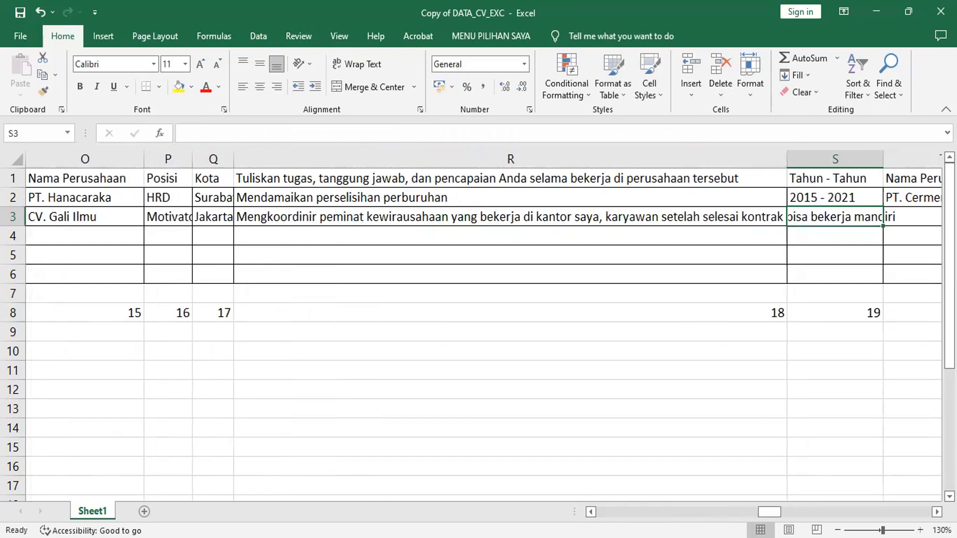
Enter 2016 - 2019, PT. Komputindo Perkasa, and Konsultan in both U3 and V3.
type("20")
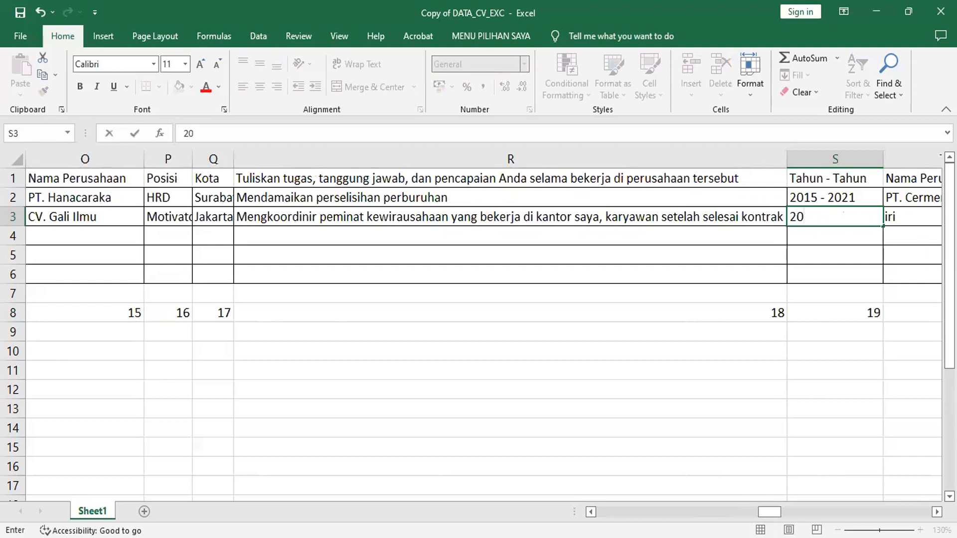
type("16 - 2019")
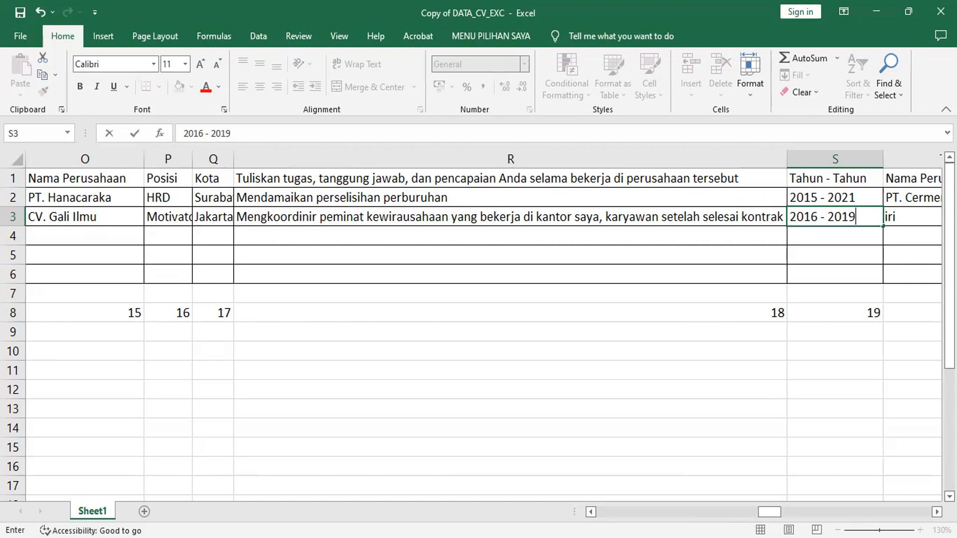
key("Tab")
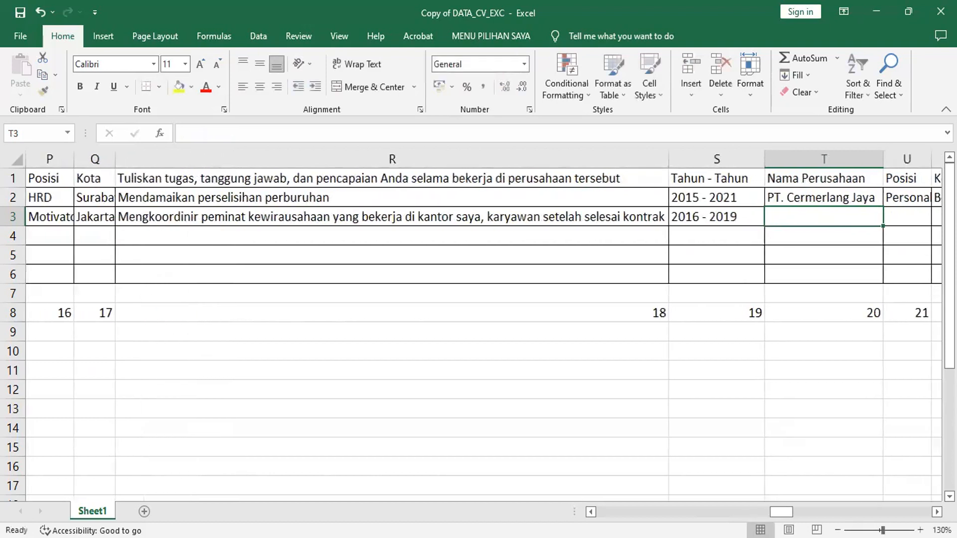
type("PT. ")
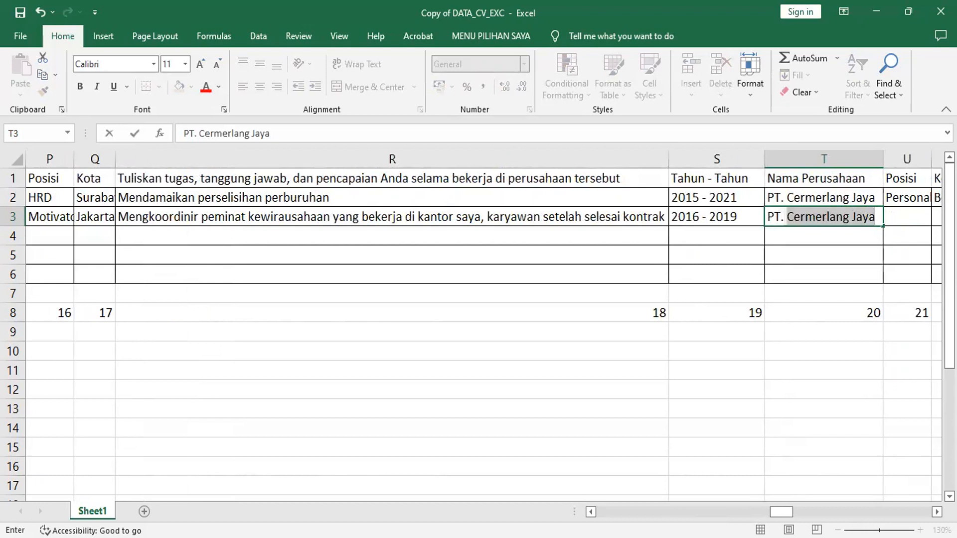
type("K")
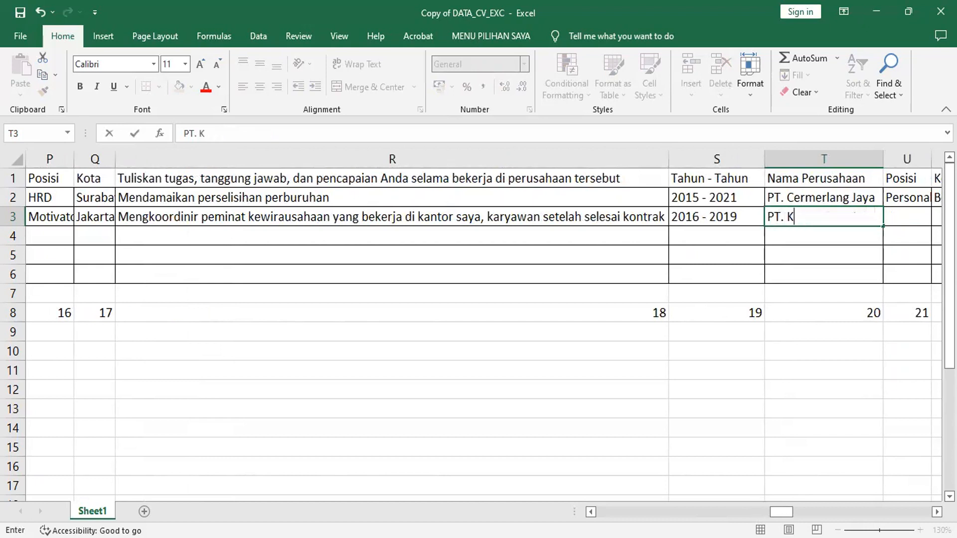
type("omputind")
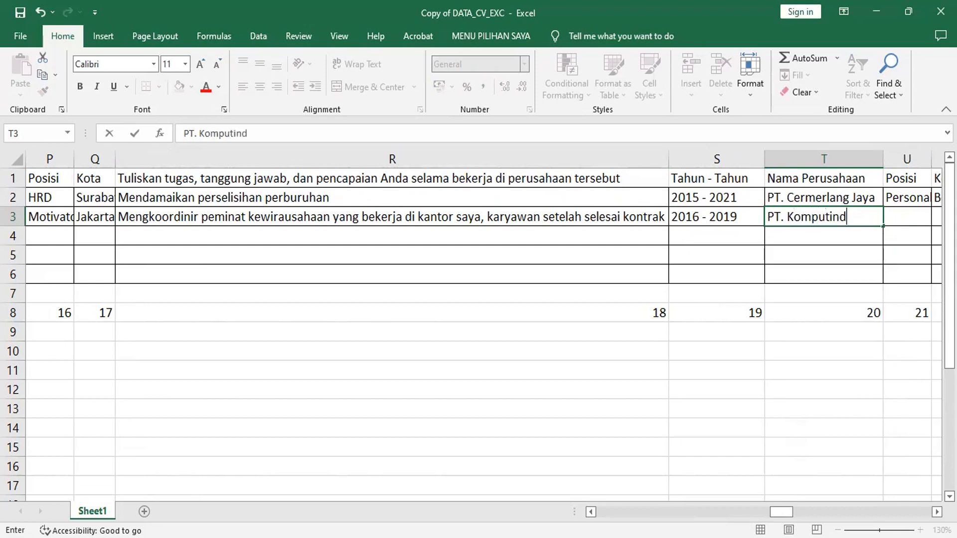
type("o Perkasa")
key("Tab")
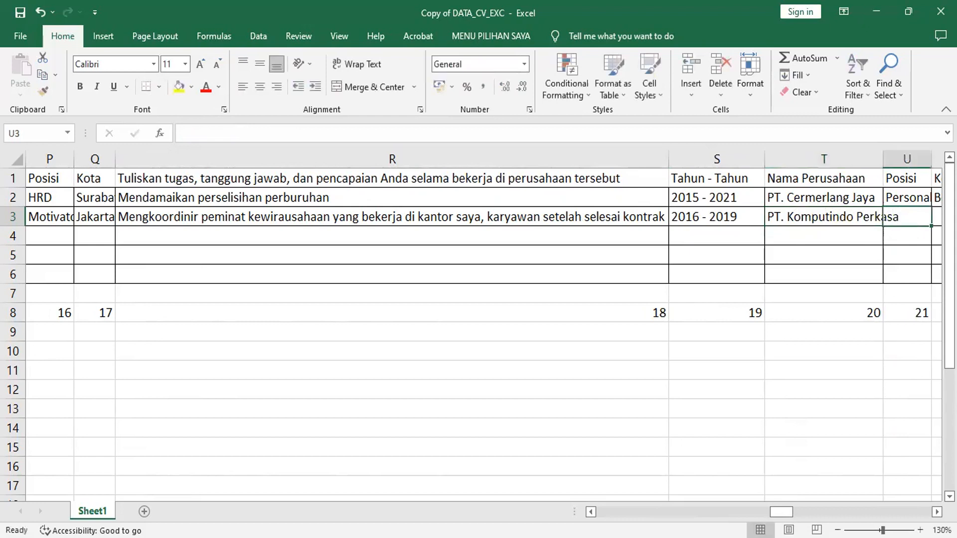
type("Konsultan")
key("Tab")
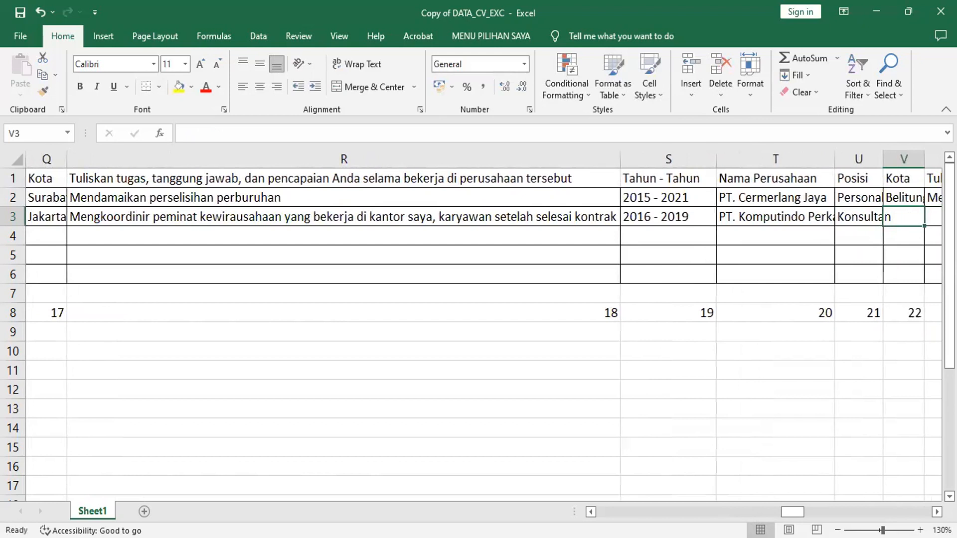
type("Konsultan")
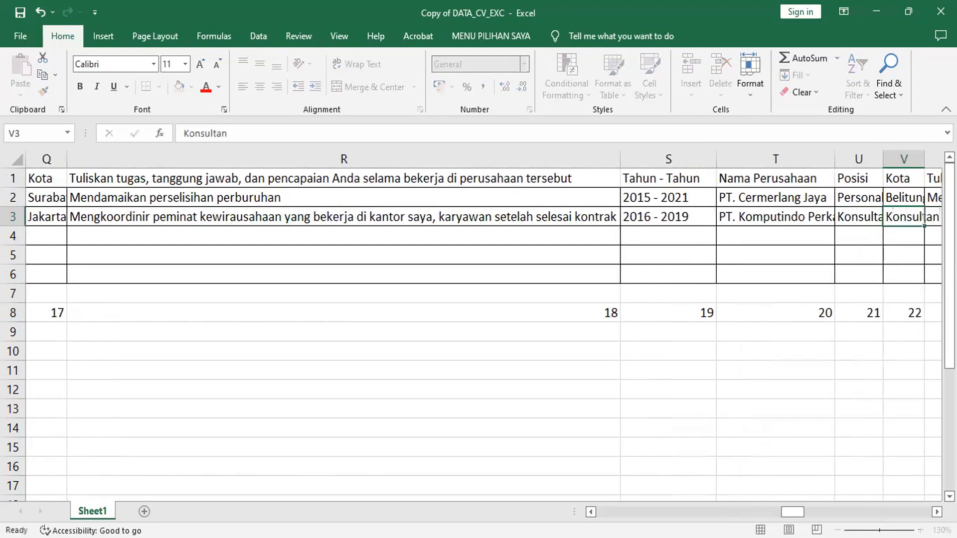
key("Tab")
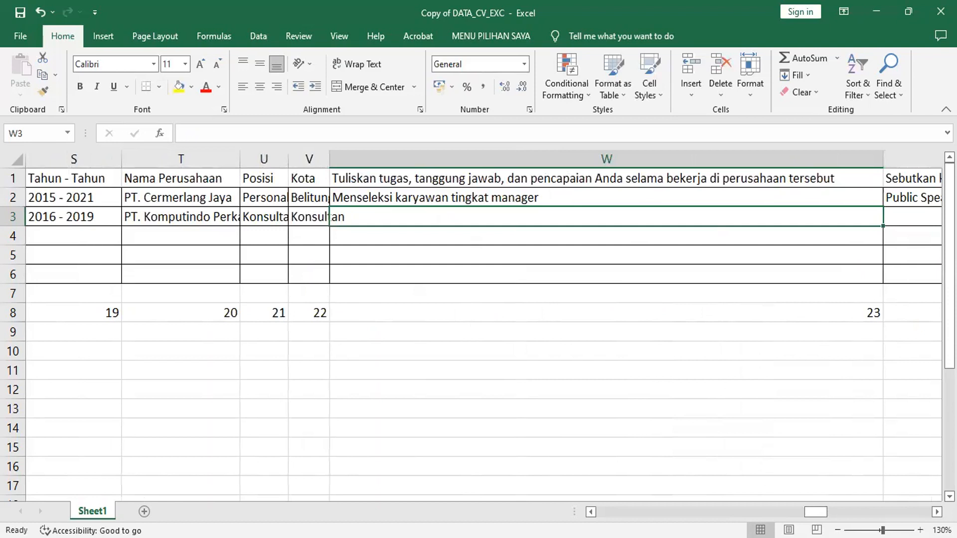
Enter 'Memberikan konsultasi dan inspirasi kepada seluruh staf dan karyawan' as W3's duties.
type("Memberikan ")
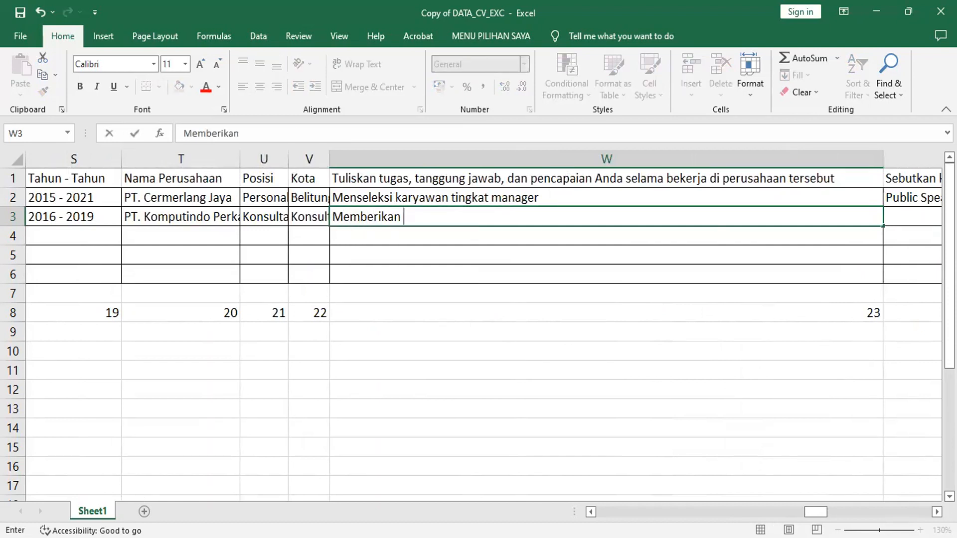
type("konsultasi d")
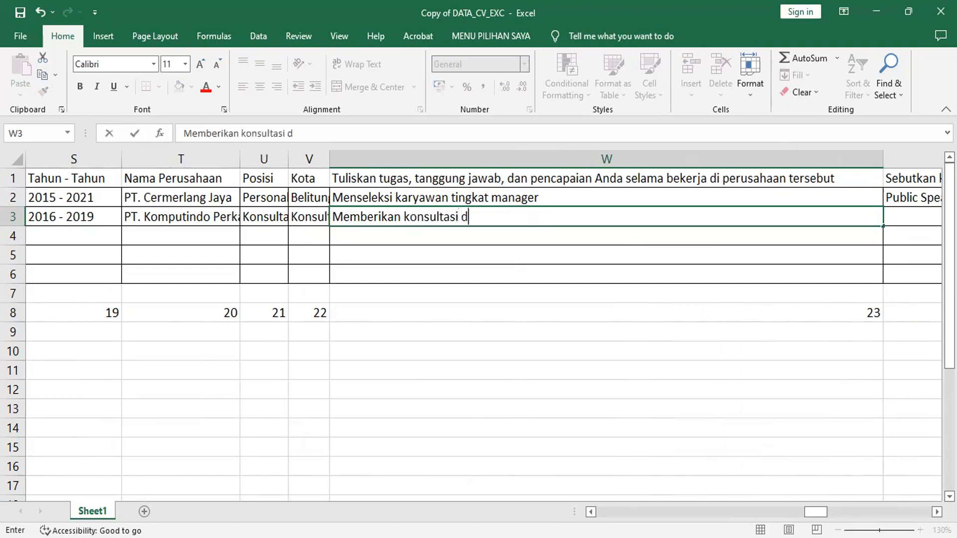
type("an inspira")
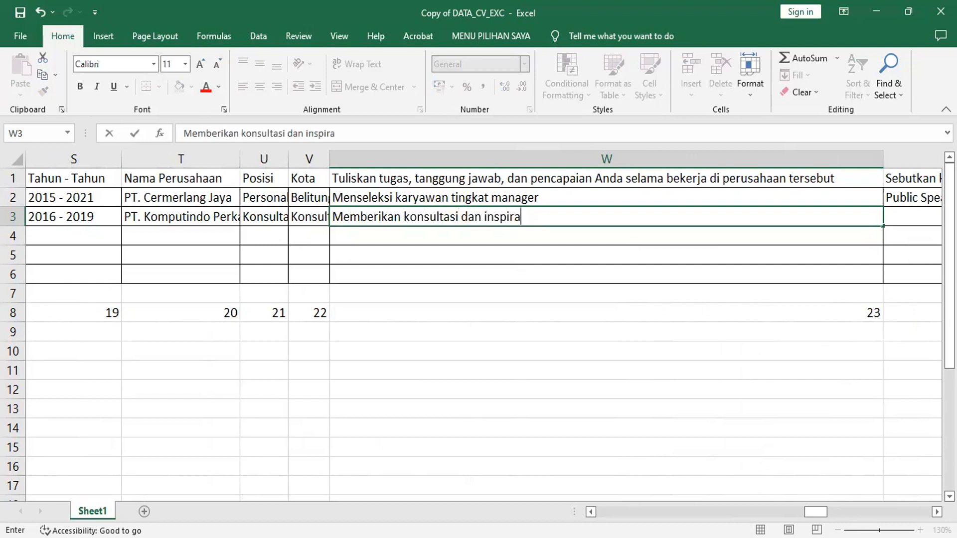
type("si kepada ")
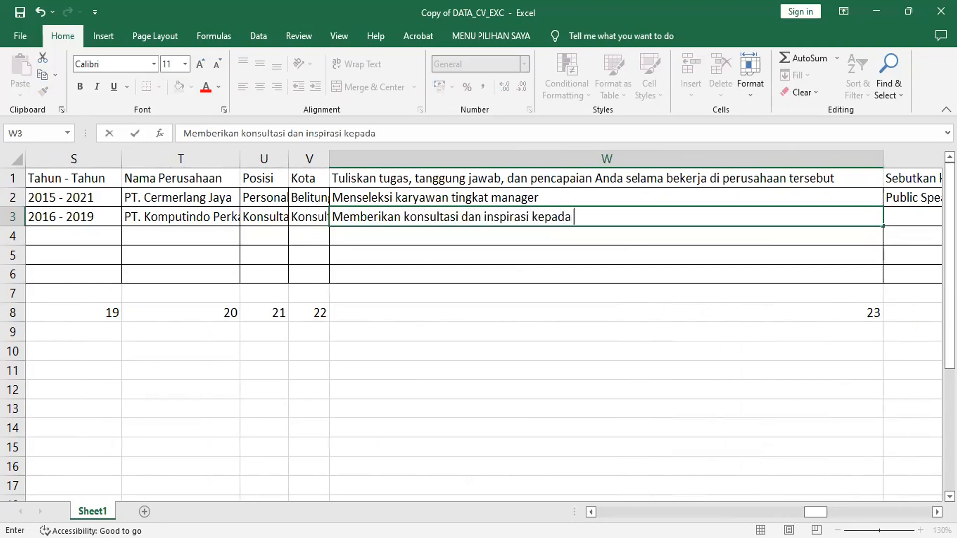
type("seluruh st")
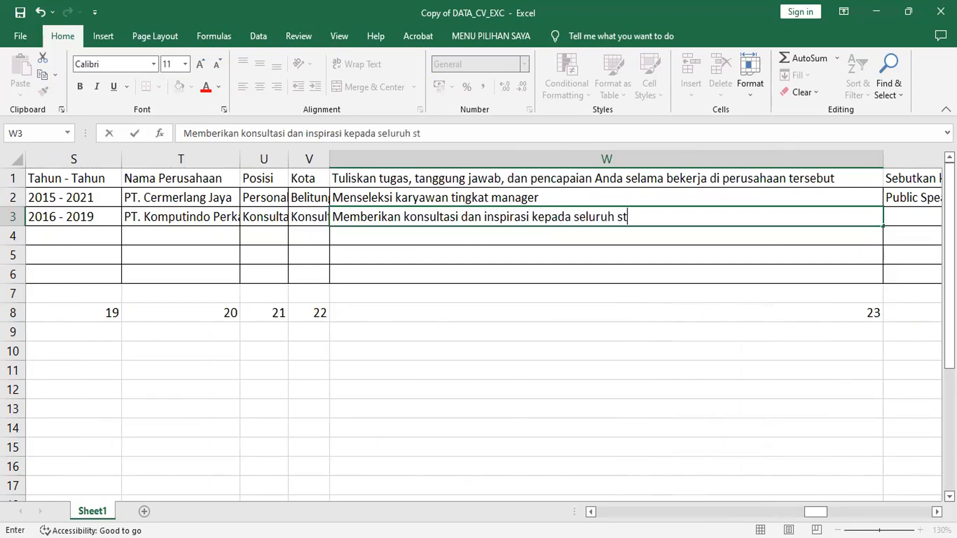
type("af dan karyawan")
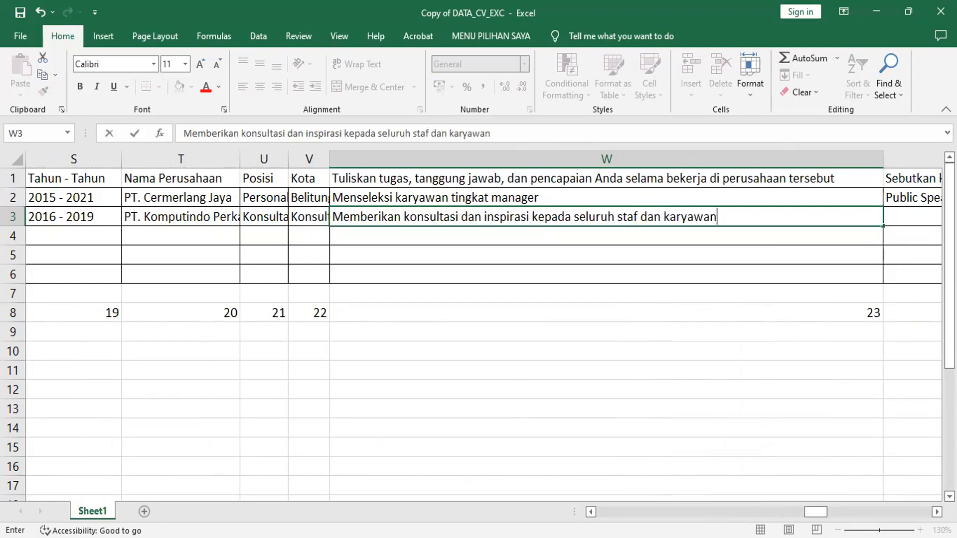
key("Tab")
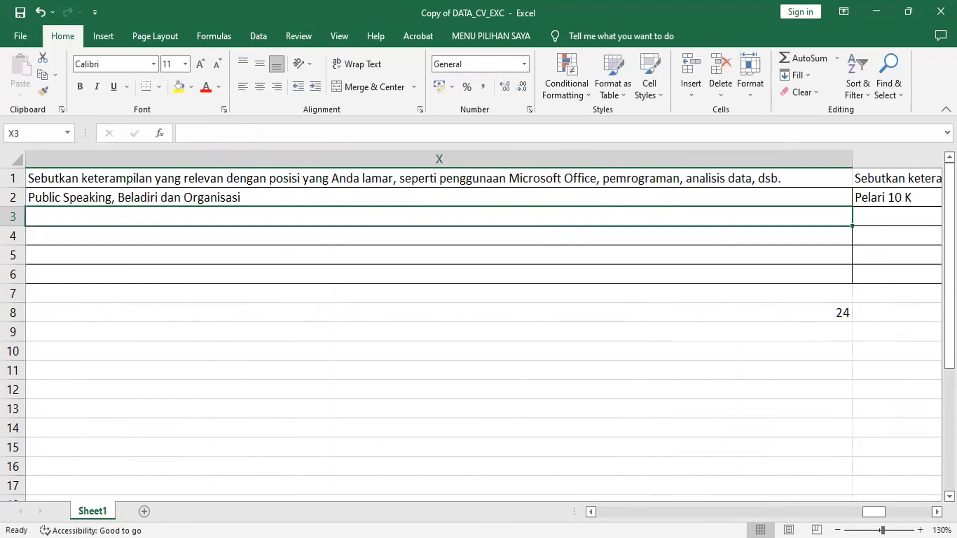
Enter 'Meloby dan problem solving' as the skill in X3.
type("Meloby")
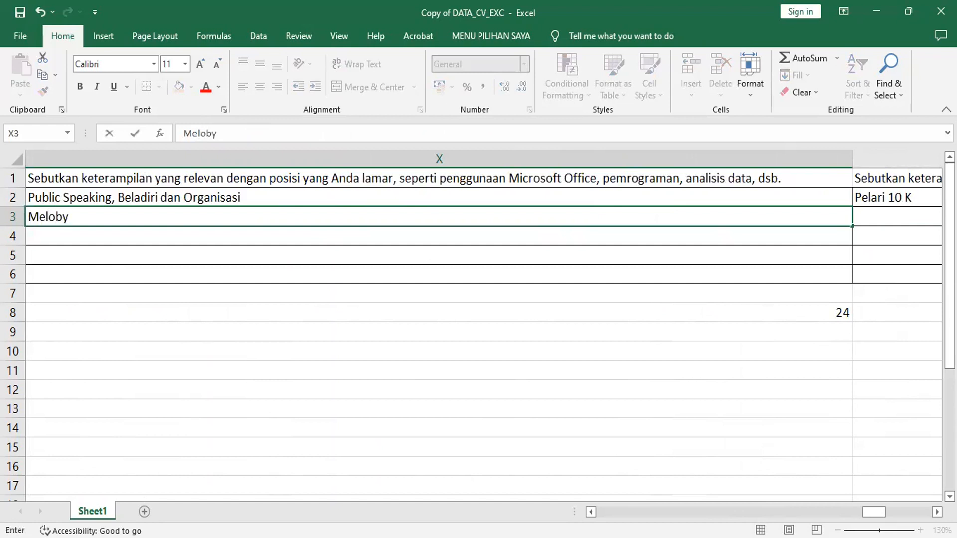
type(" dan mencar")
key("BackSpace")
key("BackSpace")
key("BackSpace")
key("BackSpace")
key("BackSpace")
key("BackSpace")
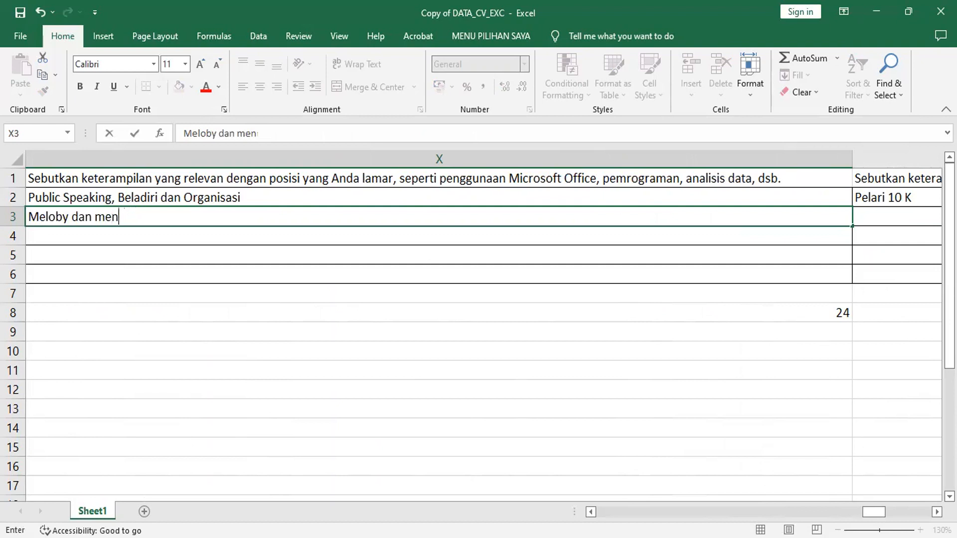
type("b")
key("BackSpace")
type("problem solvei")
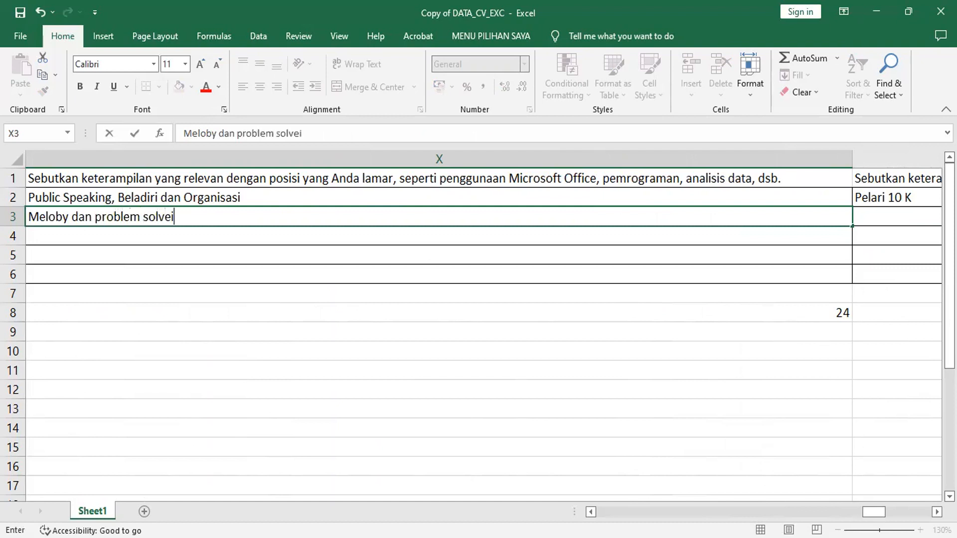
key("BackSpace")
type("ing")
key("Tab")
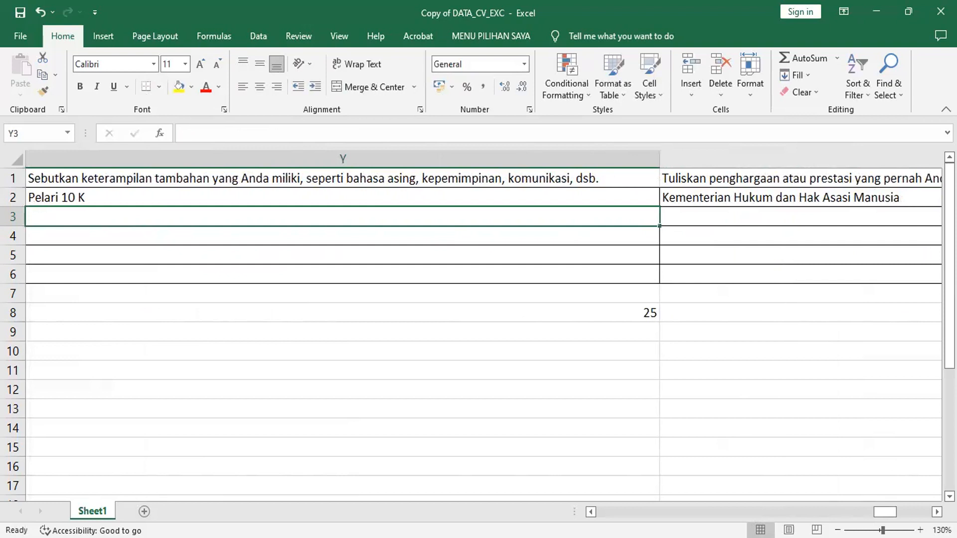
Enter 'Ahli dalam 5 ( lima ) bahasa Internasional' as the second record's extra skill in Y3.
type("Ahli dalam ")
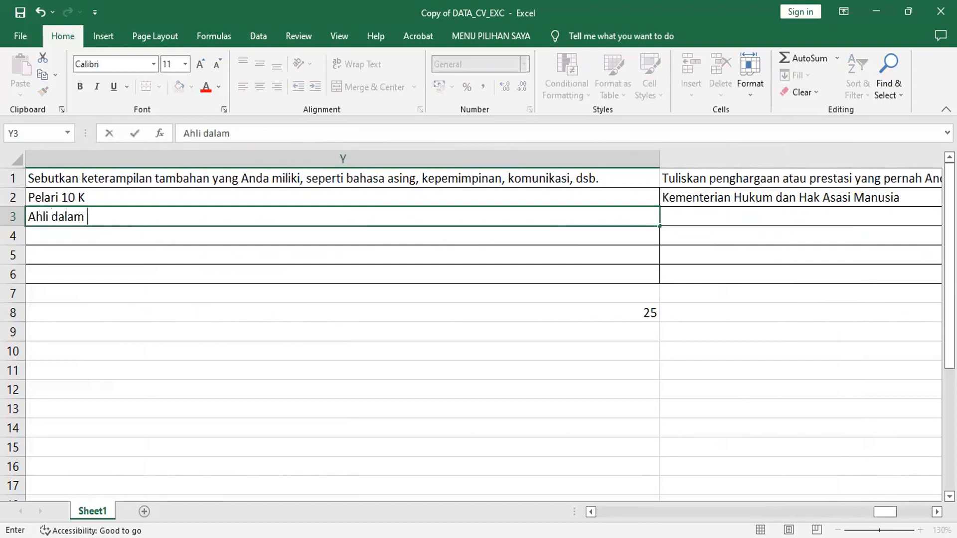
type("5 ( lima ) baha")
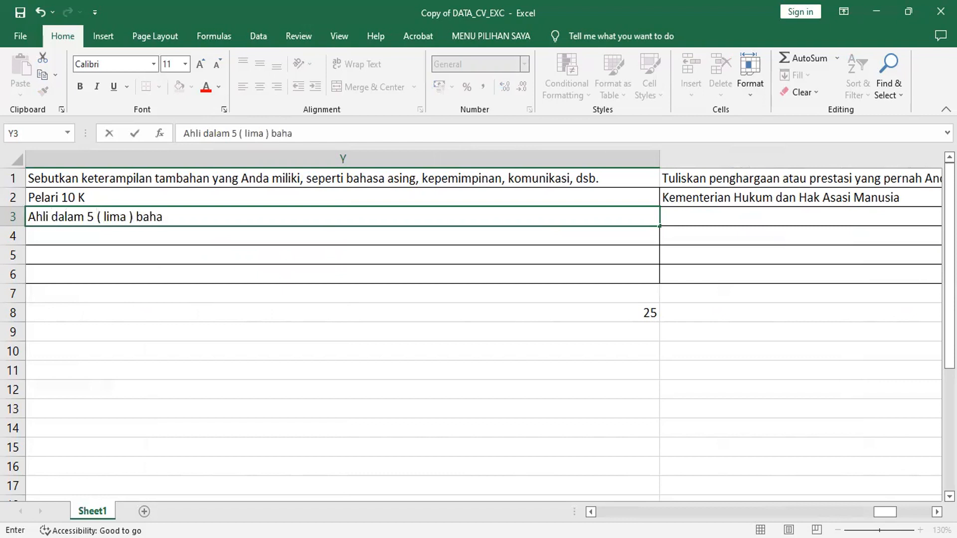
type("sa Internasional")
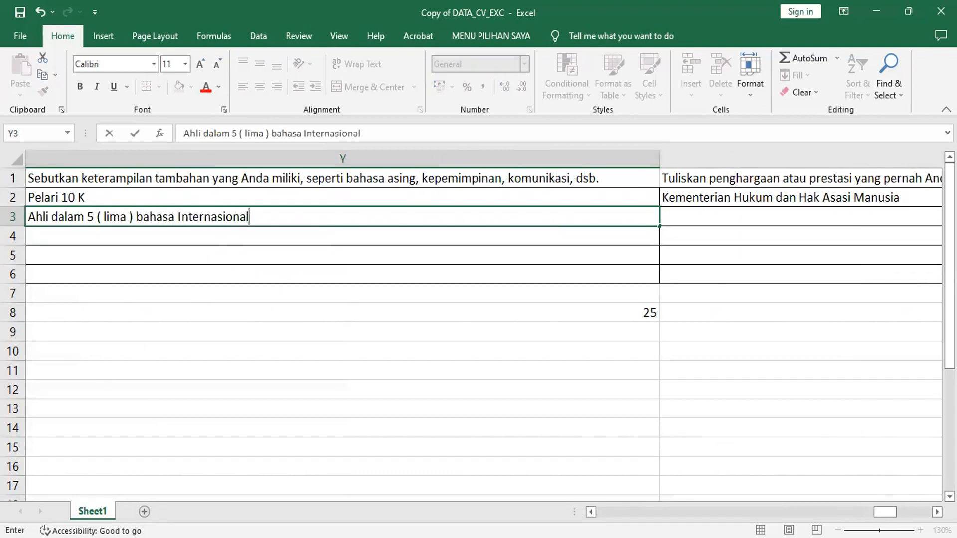
key("Return")
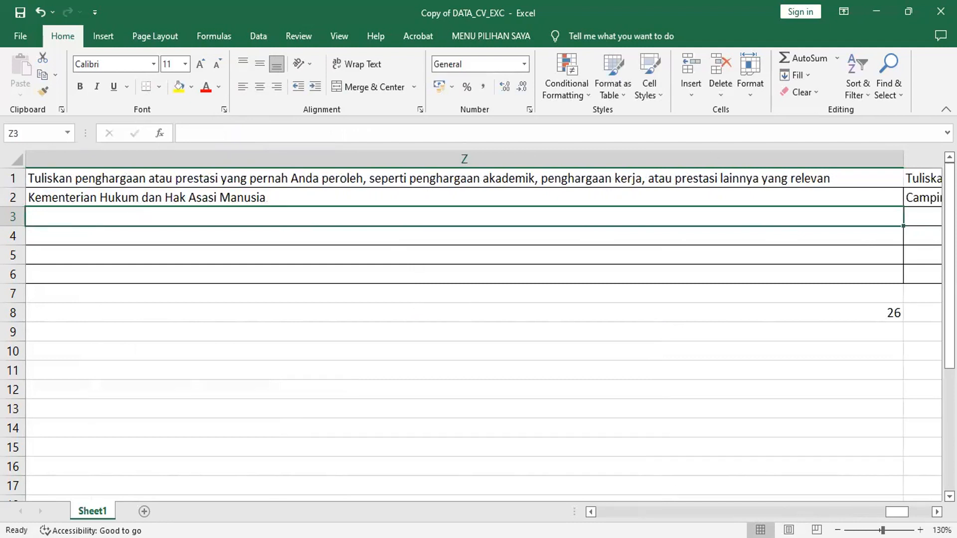
Type the award 'Satya Lencana Adi Nugraha 2018 dari Pemerintah RI' into Z3, correcting typos.
type("P")
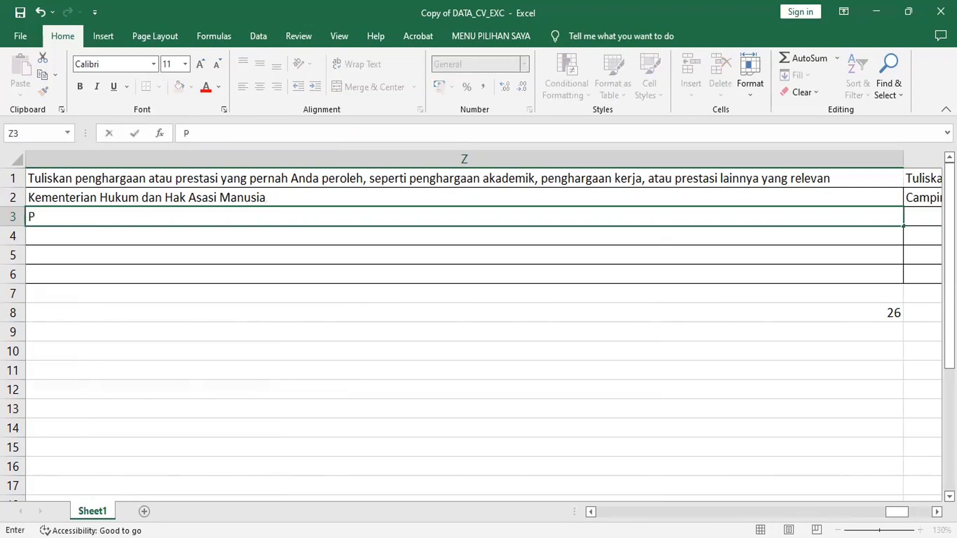
type("ropinsi")
key("BackSpace")
key("BackSpace")
key("BackSpace")
key("BackSpace")
key("BackSpace")
key("BackSpace")
key("BackSpace")
key("BackSpace")
key("BackSpace")
type("Ka")
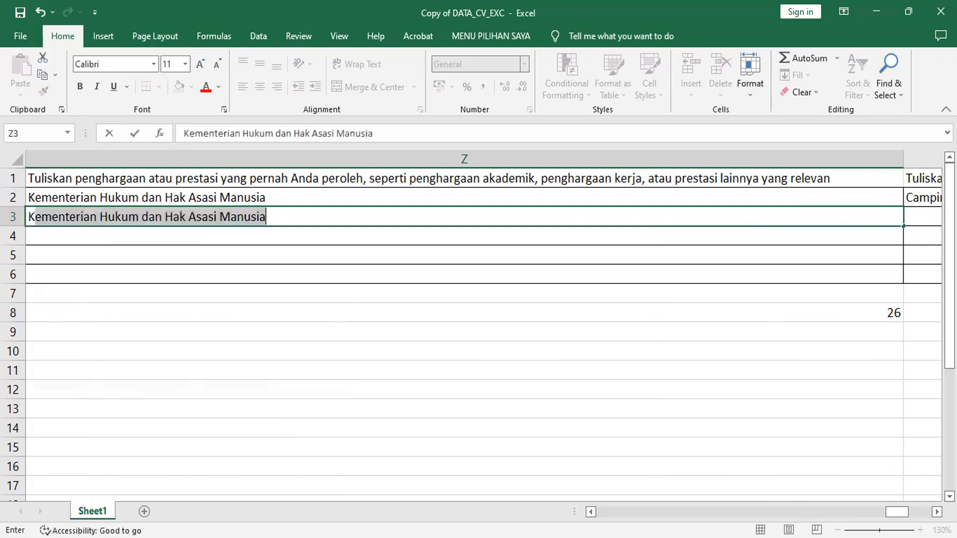
key("BackSpace")
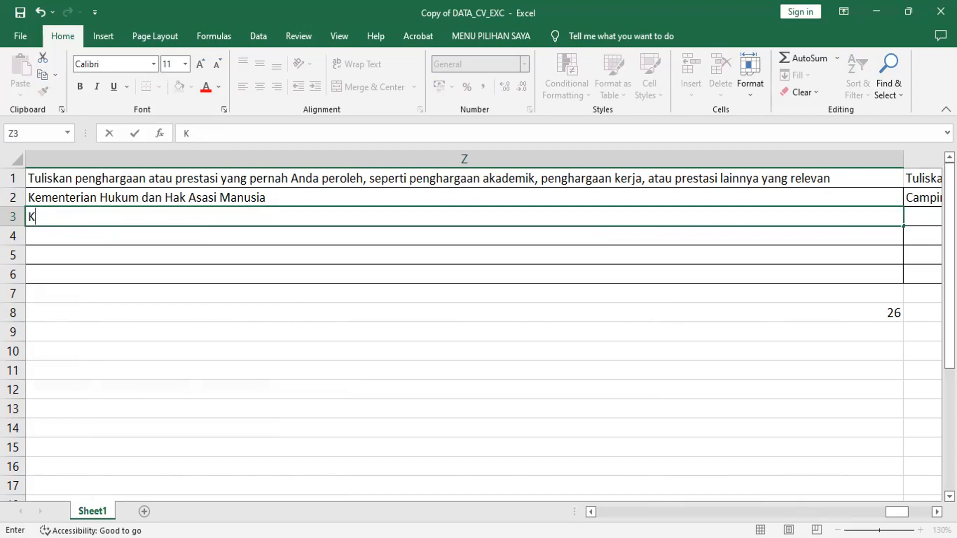
key("BackSpace")
type("San")
key("BackSpace")
type("tya Lencana")
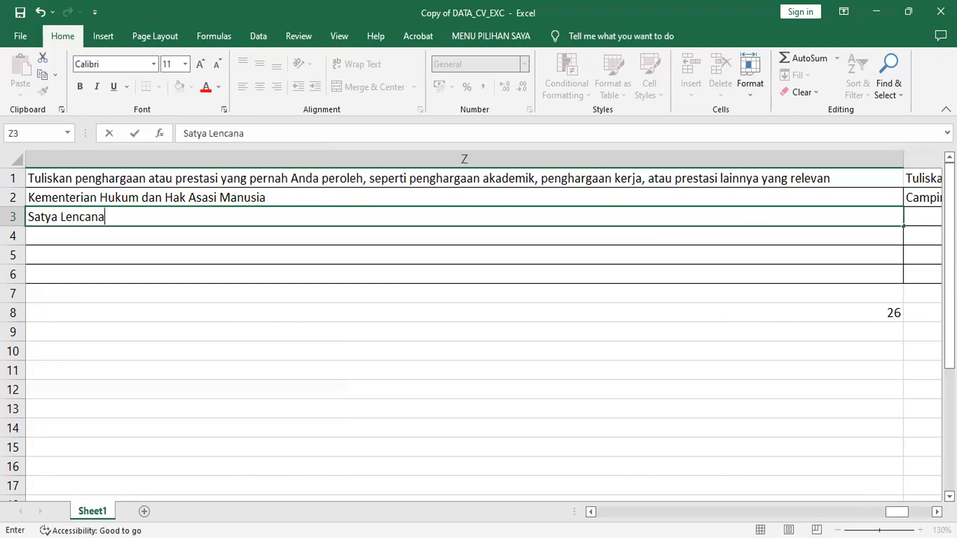
type(" Adi Nugraha")
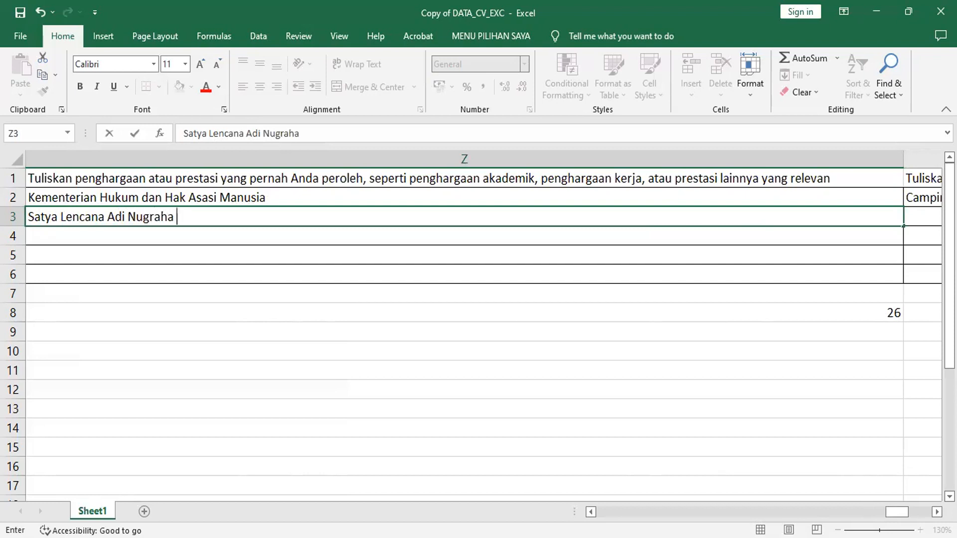
type(" 2018 dair")
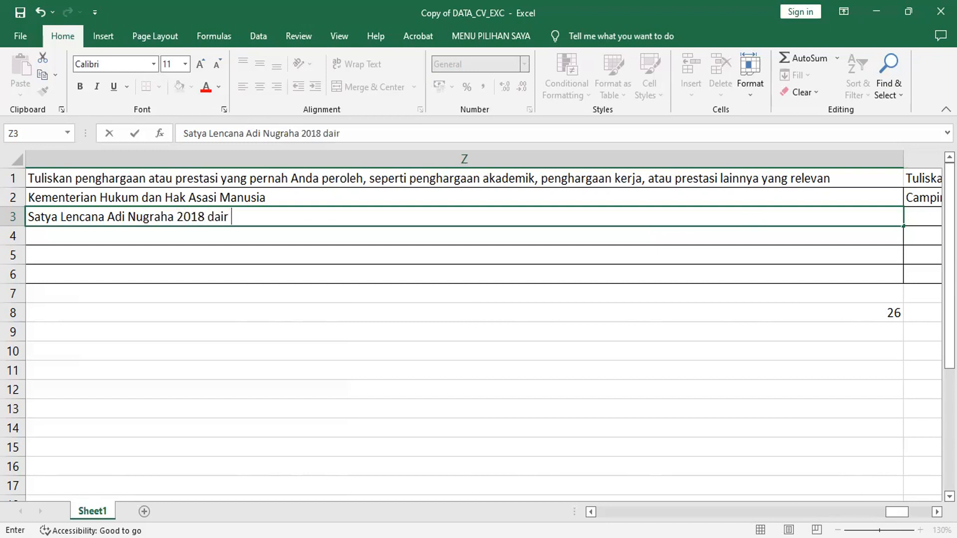
key("BackSpace")
key("BackSpace")
type("ri Pen")
type("me")
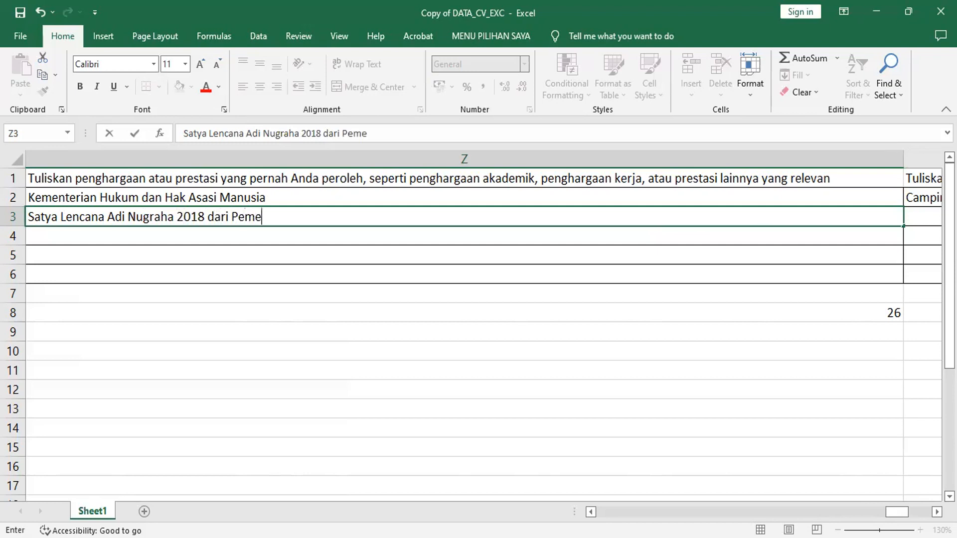
type("rintah RI,")
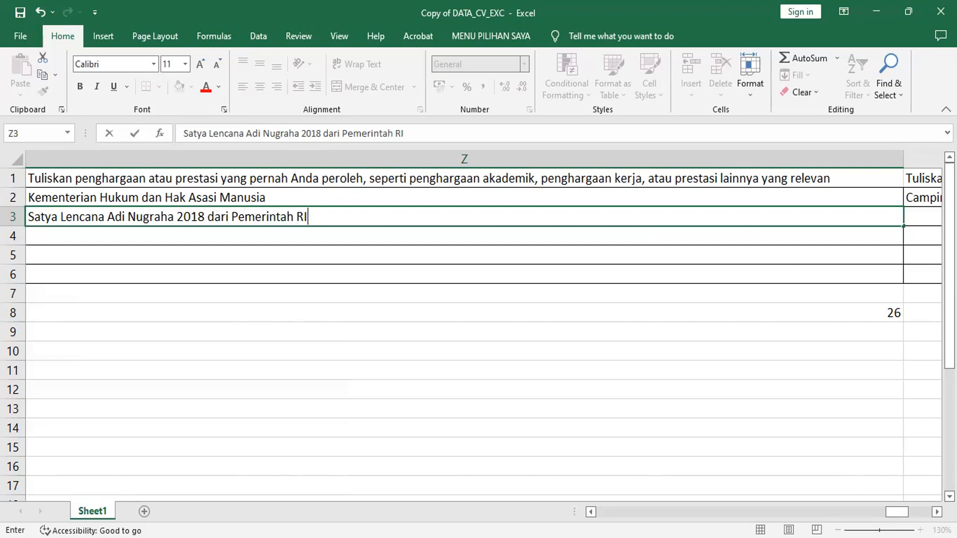
Commit the award, then enter 'Tour Leader pengenalan makanan tradisional di seluruh Indonesia' in AA3.
key("Tab")
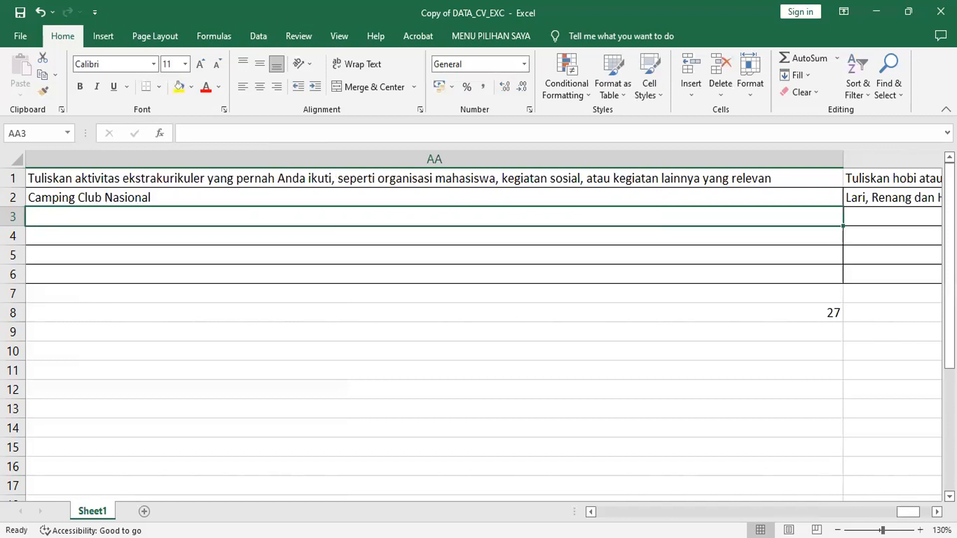
type("Tour ")
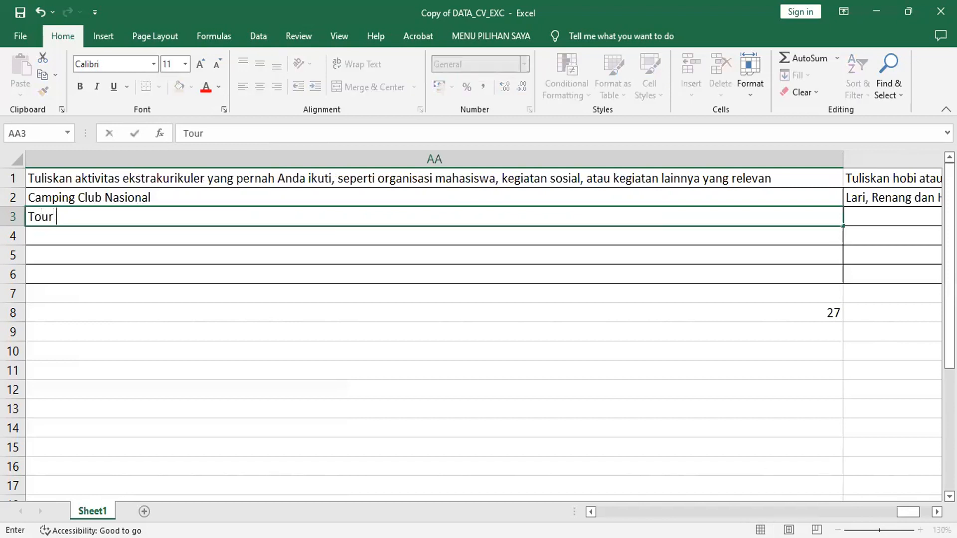
type("Leading")
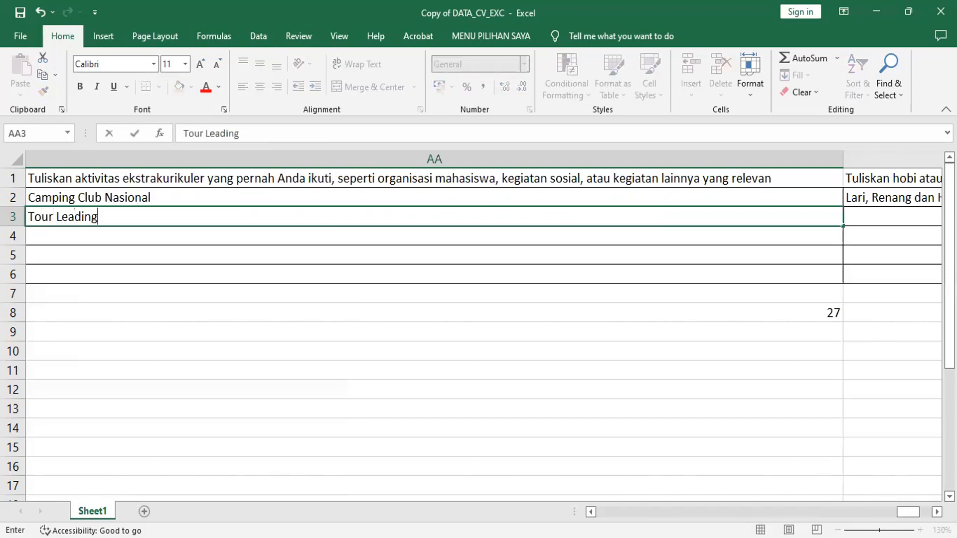
key("BackSpace")
key("BackSpace")
key("BackSpace")
type("er pengenal")
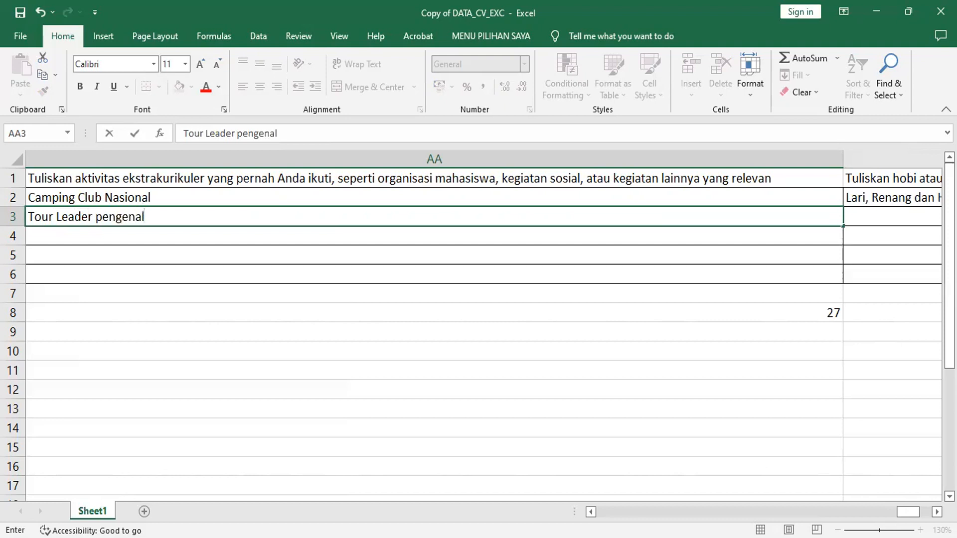
type("an makanan tra")
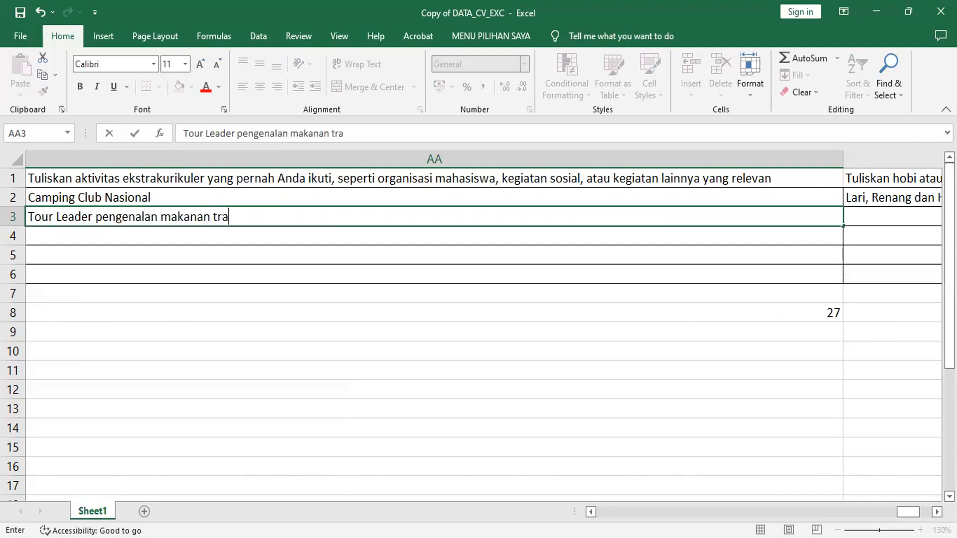
type("disiona")
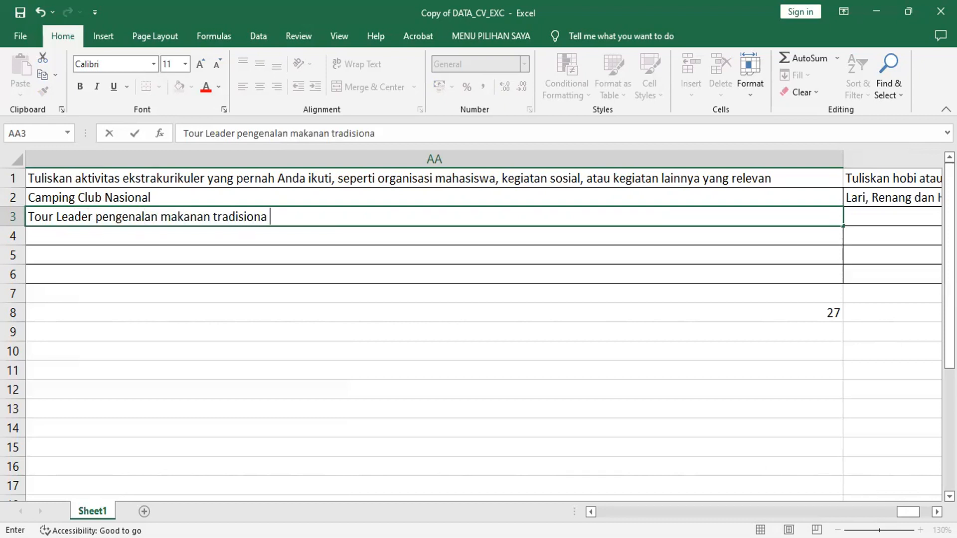
type("l di seluruh Indonesia")
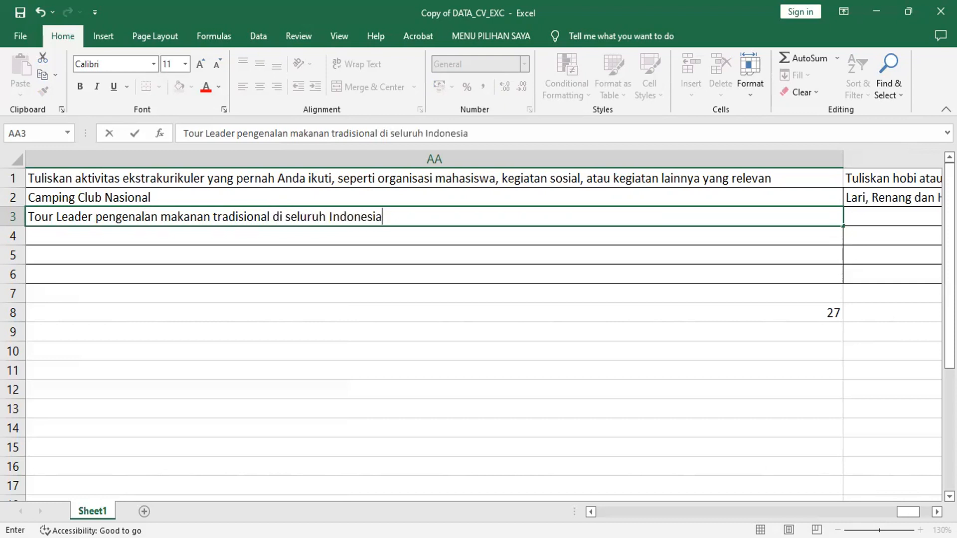
key("Tab")
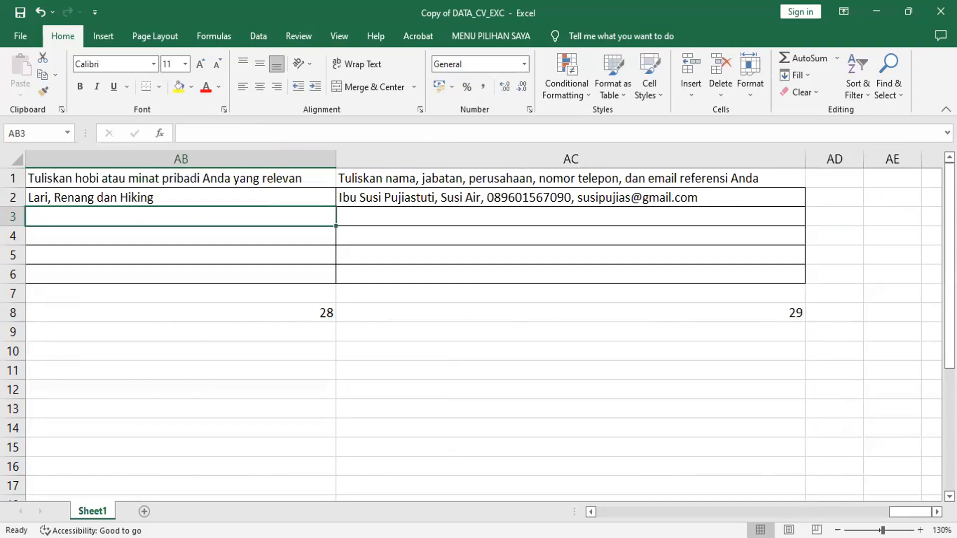
Enter the hobby 'Belajar memasak makanan khas Indonesia' in AB3 and move on to AC3.
type("Belaj")
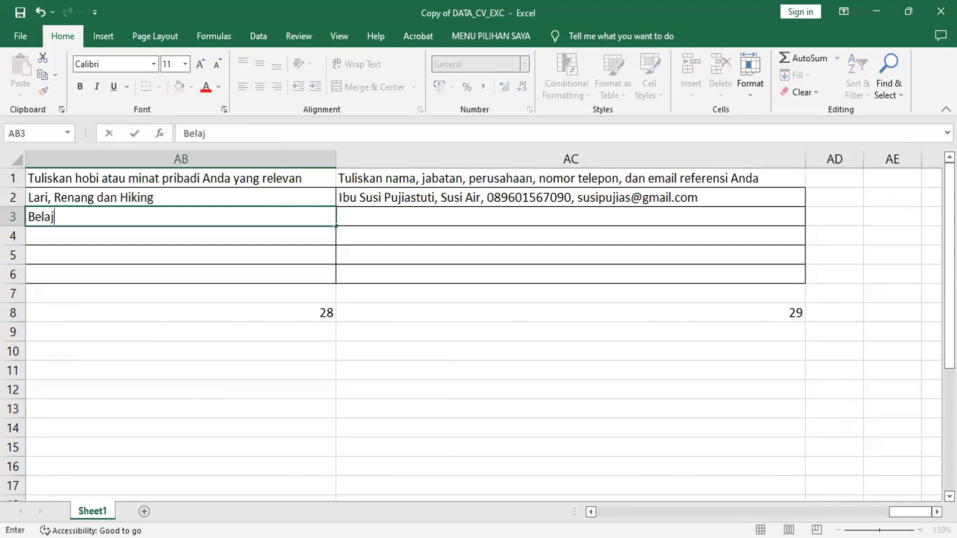
type("ar mema")
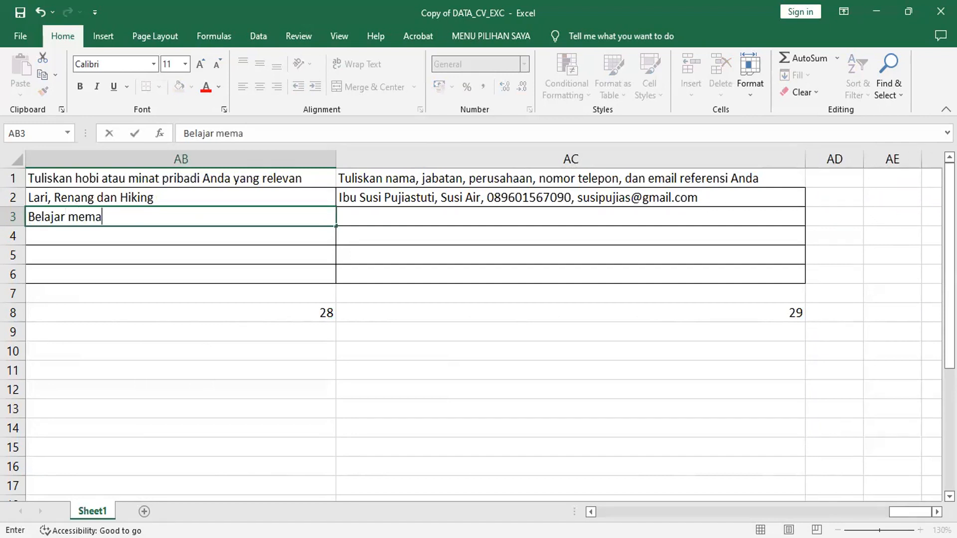
type("sak makana")
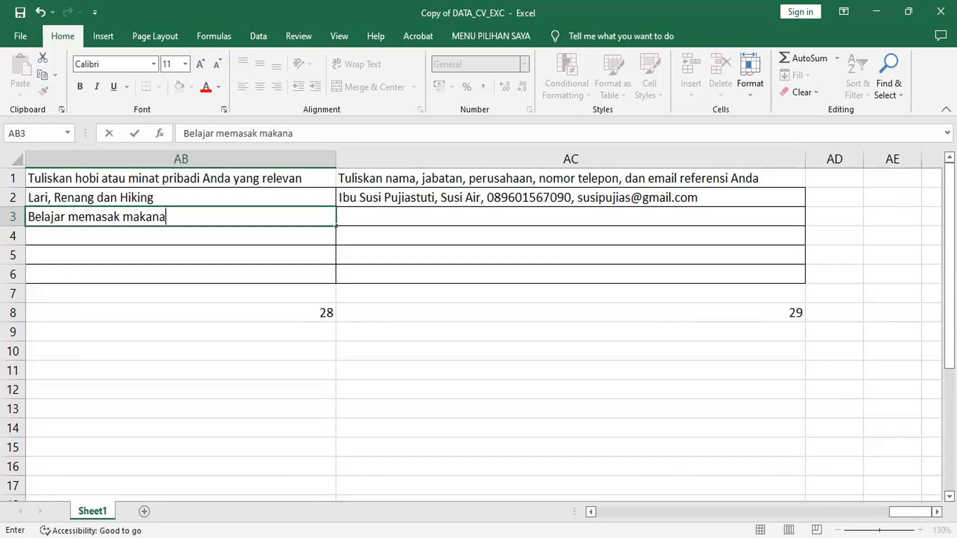
type("n khas Indonesia")
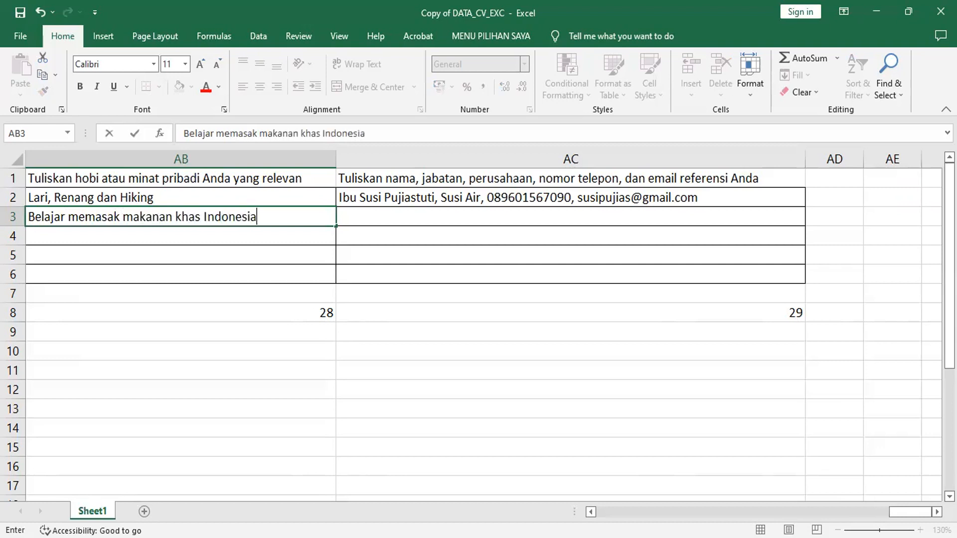
key("Tab")
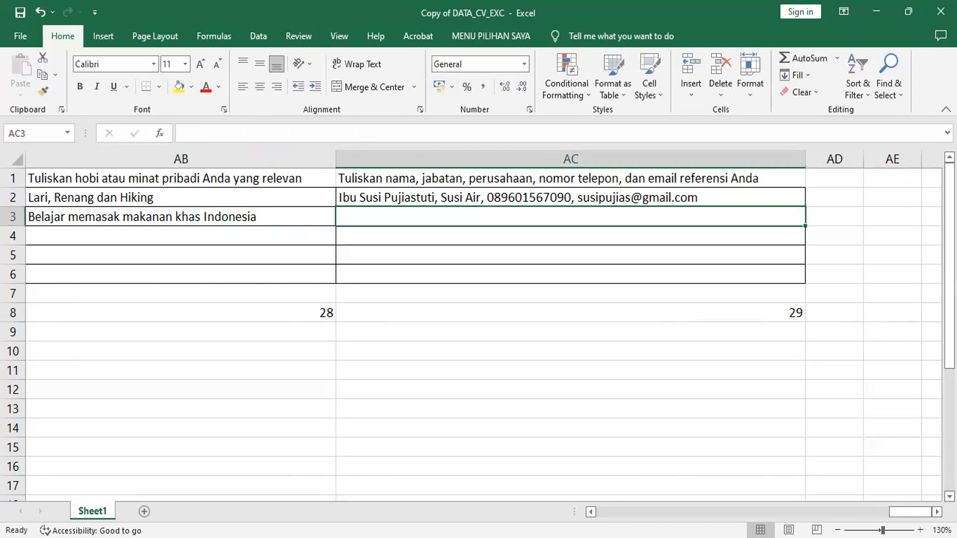
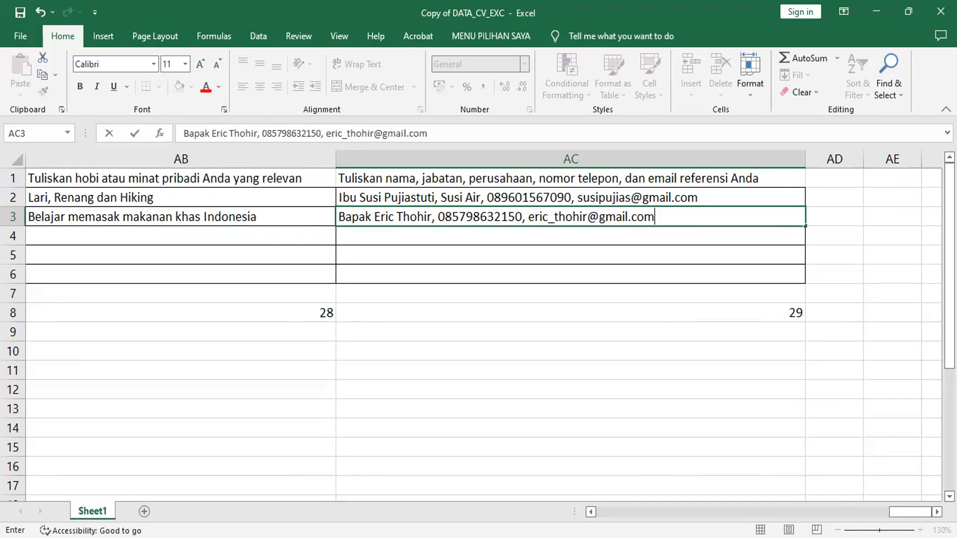
Type the reference contact's name, phone number and e-mail into AC3, then switch back to Word.
key("ctrl+Return")
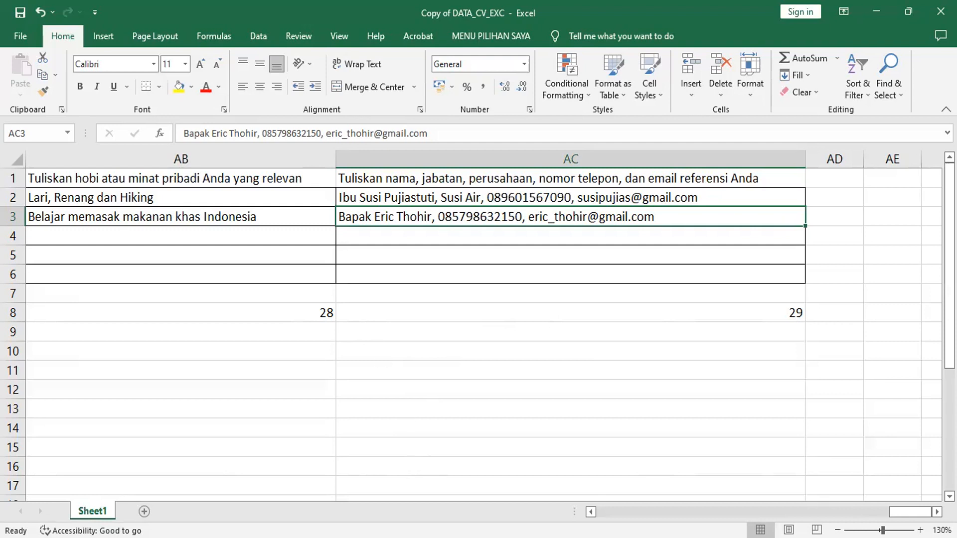
key("alt+Tab")
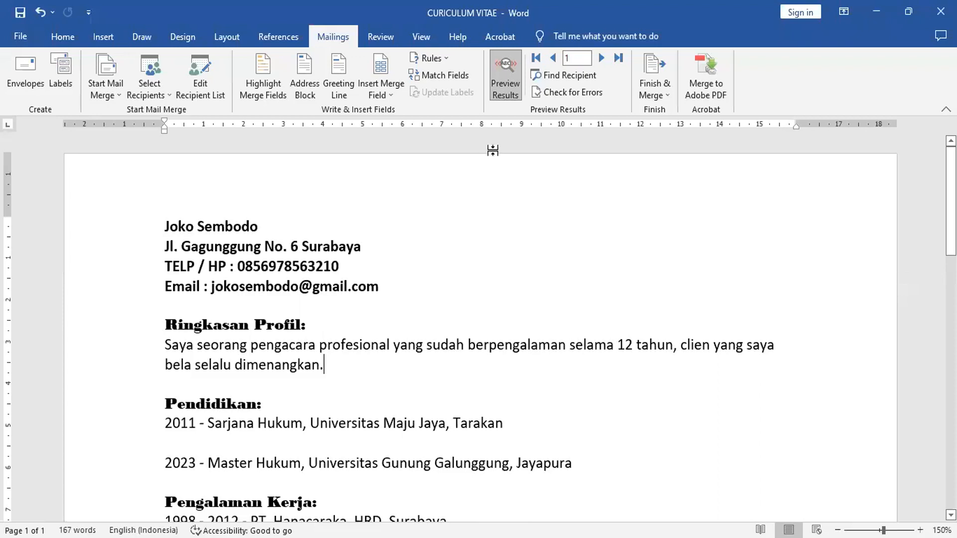
Advance the merge preview to record 2 and scroll through the CV to check education, hobbies and reference.
left_click(602, 58)
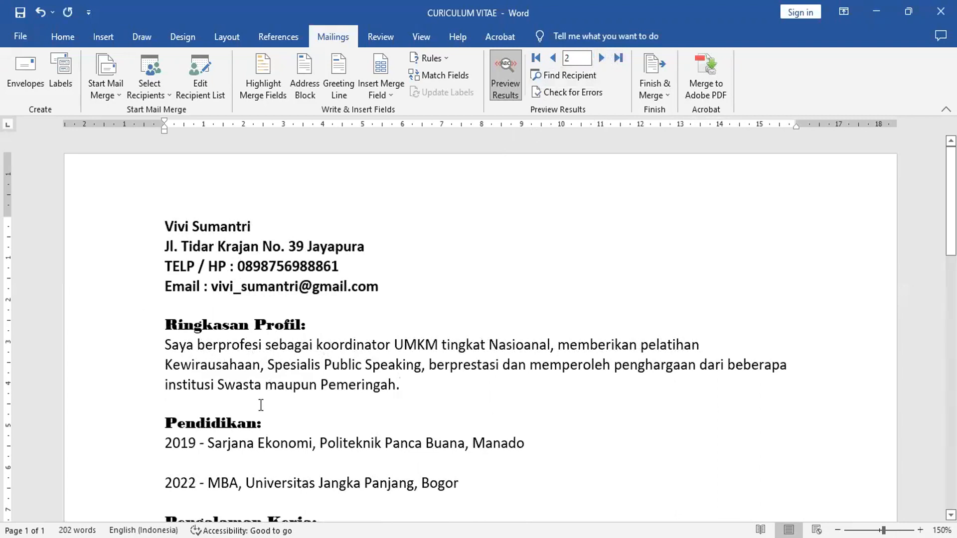
scroll(261, 405, "down", 3)
scroll(212, 364, "down", 3)
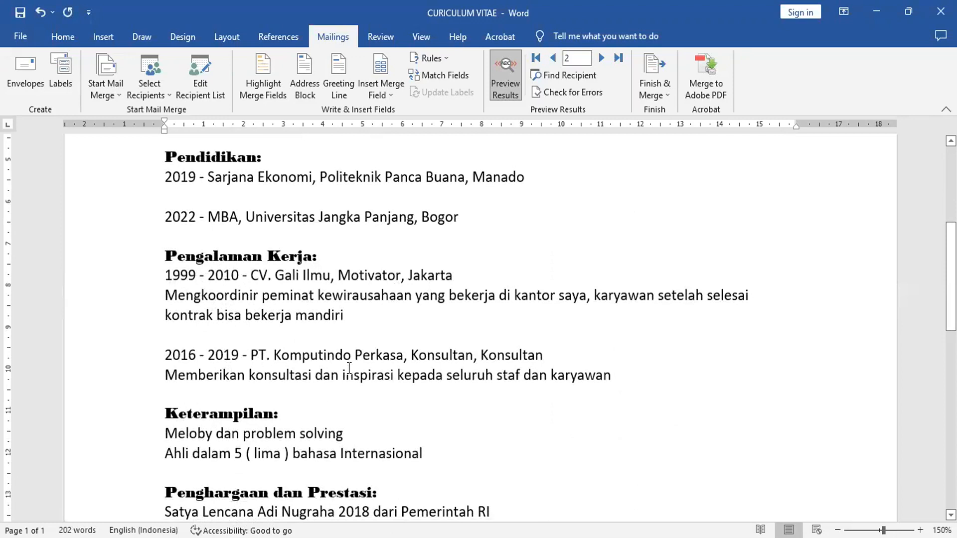
scroll(304, 371, "down", 2)
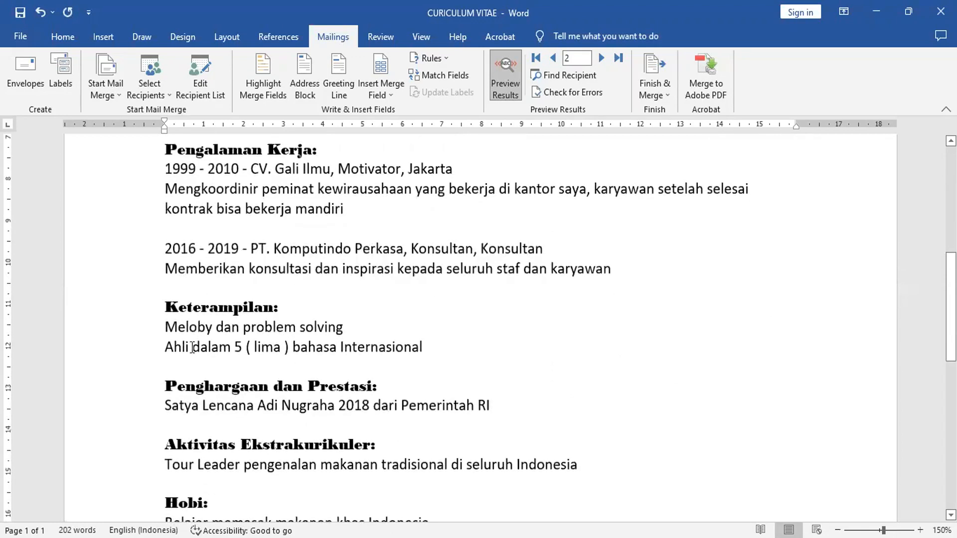
scroll(298, 371, "down", 1)
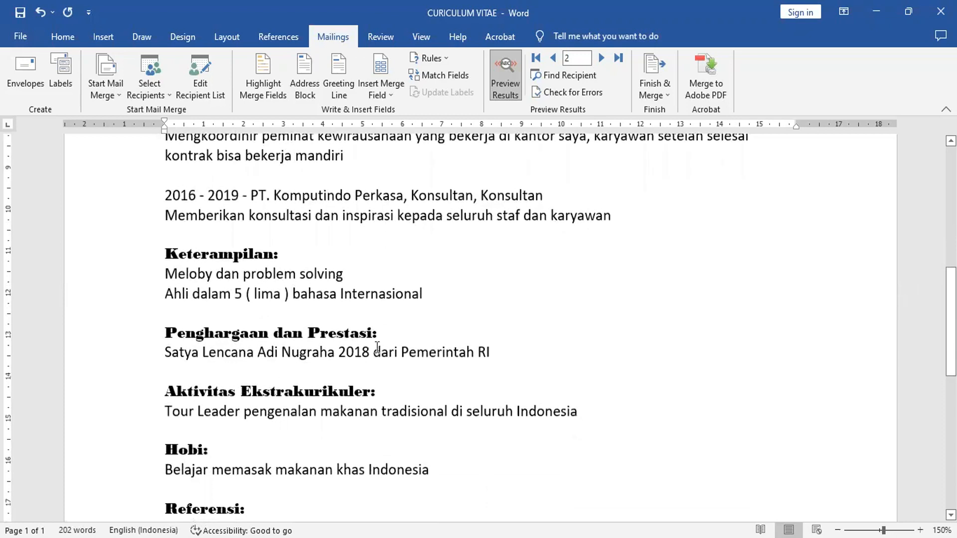
scroll(331, 377, "down", 1)
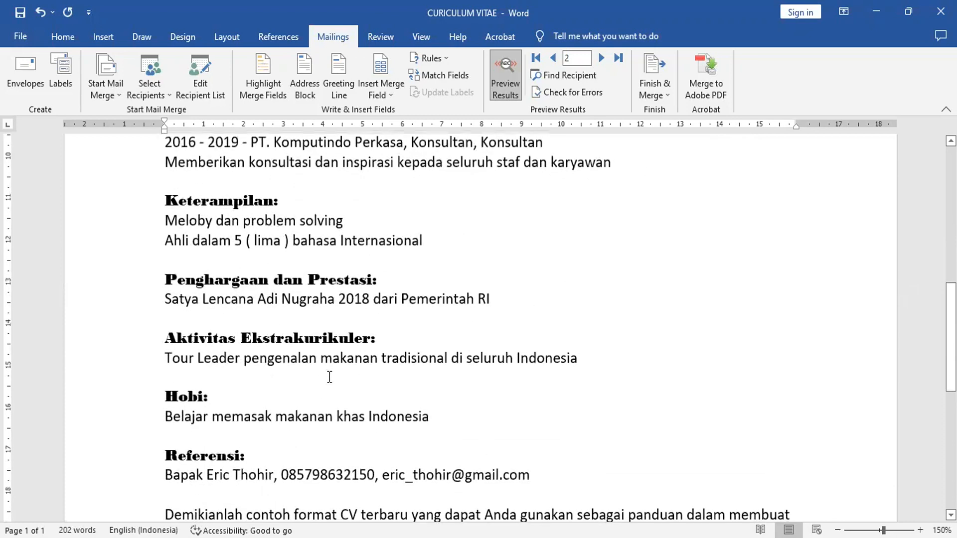
scroll(278, 411, "down", 1)
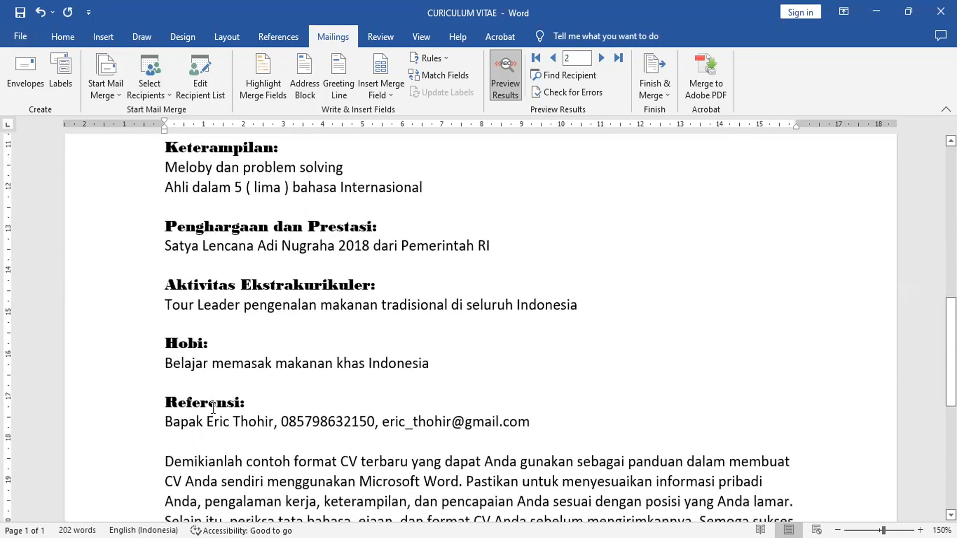
scroll(214, 407, "down", 1)
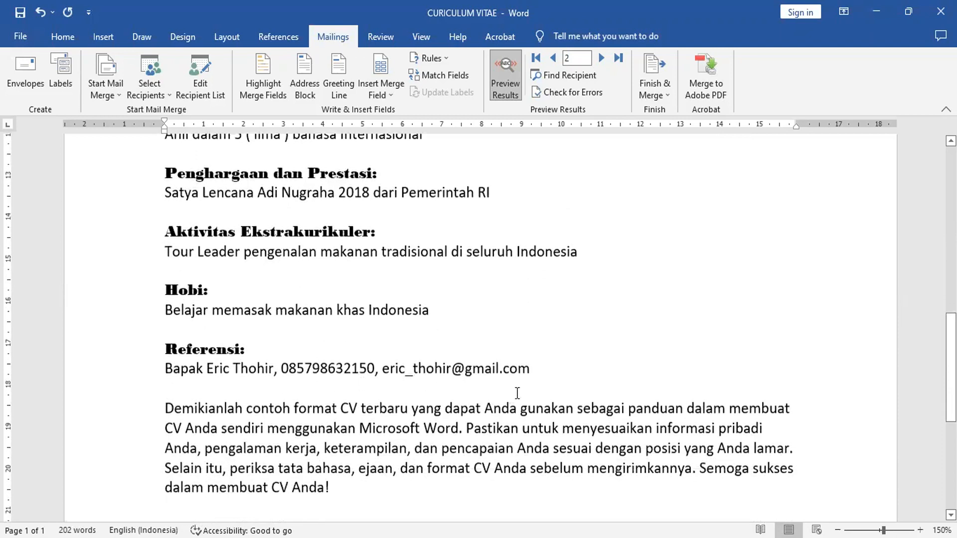
scroll(517, 393, "down", 2)
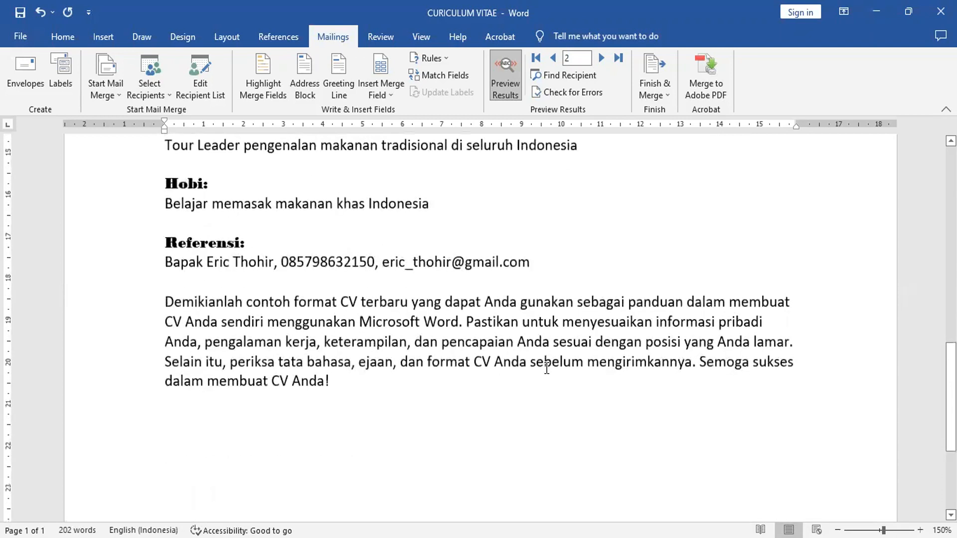